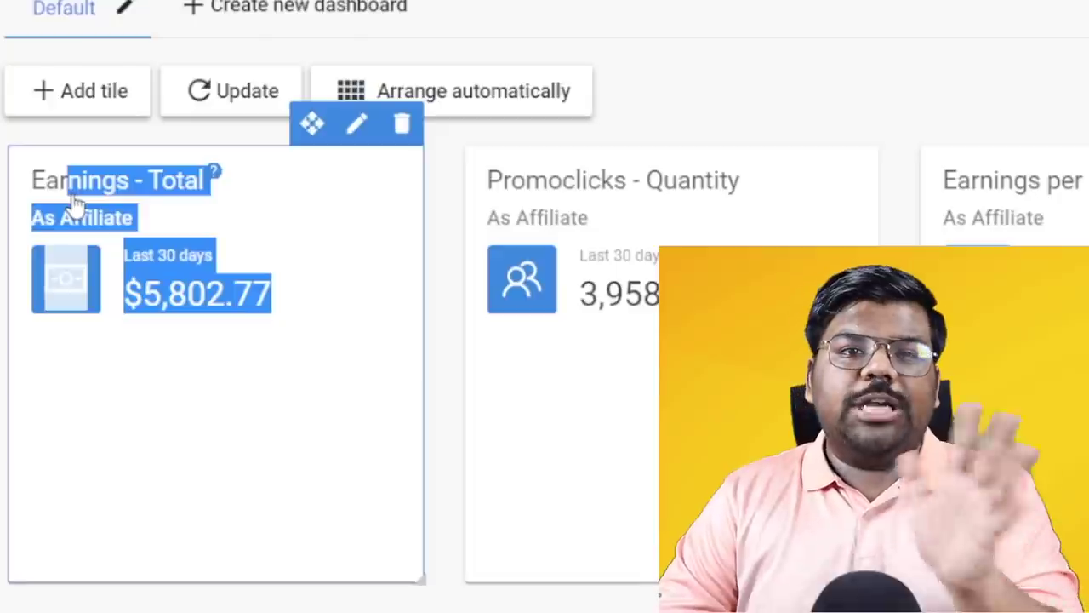
Step: Examine the total affiliate earnings for the last 30 days on the dashboard
{"action": "left_click", "coordinate": [228, 294]}
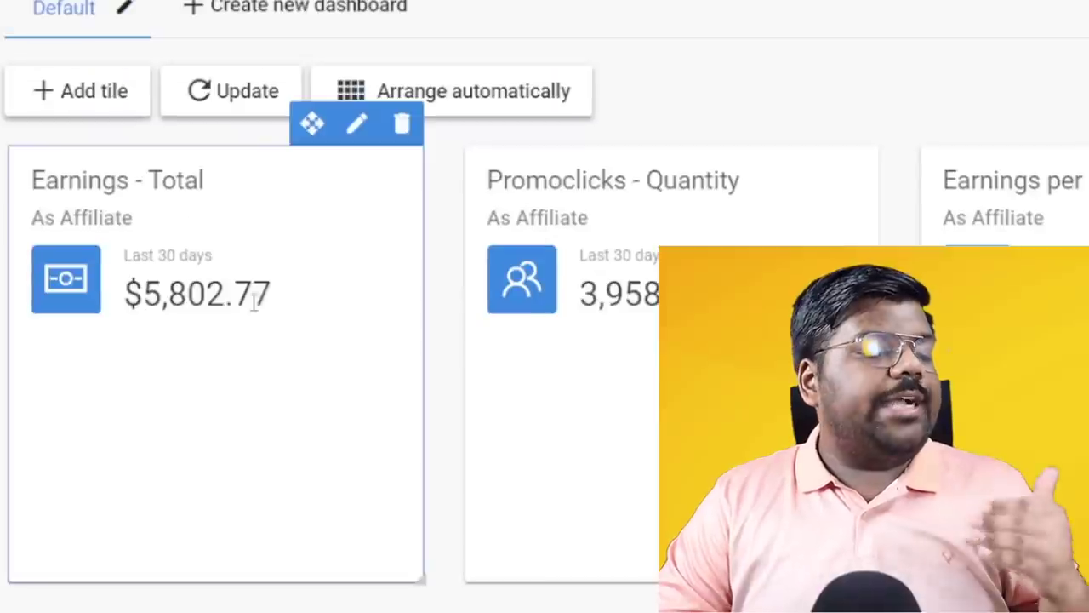
{"action": "left_click_drag", "start_coordinate": [272, 298], "coordinate": [119, 249]}
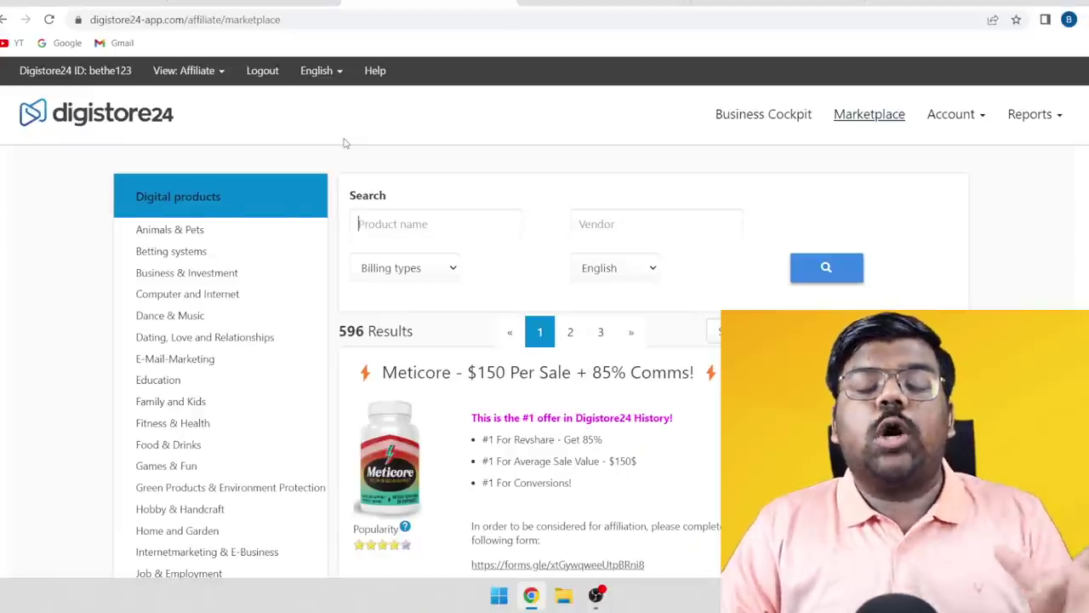
Step: Look over the Digistore24 marketplace, check the Google results for clickbank, and return to the marketplace
{"action": "scroll", "coordinate": [345, 143], "scroll_direction": "down", "scroll_amount": 1}
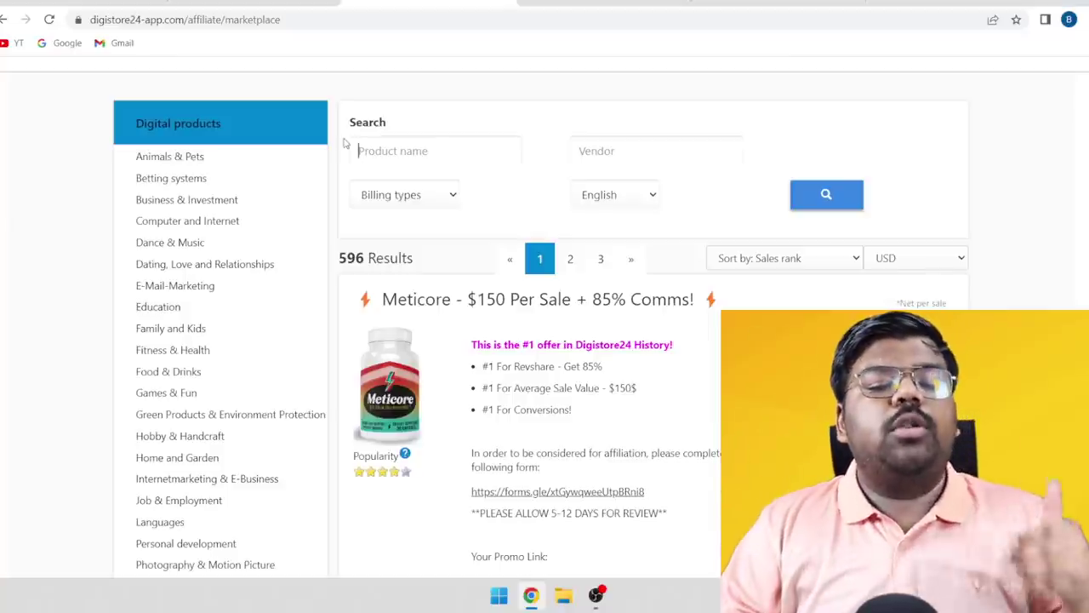
{"action": "scroll", "coordinate": [545, 316], "scroll_direction": "up", "scroll_amount": 1}
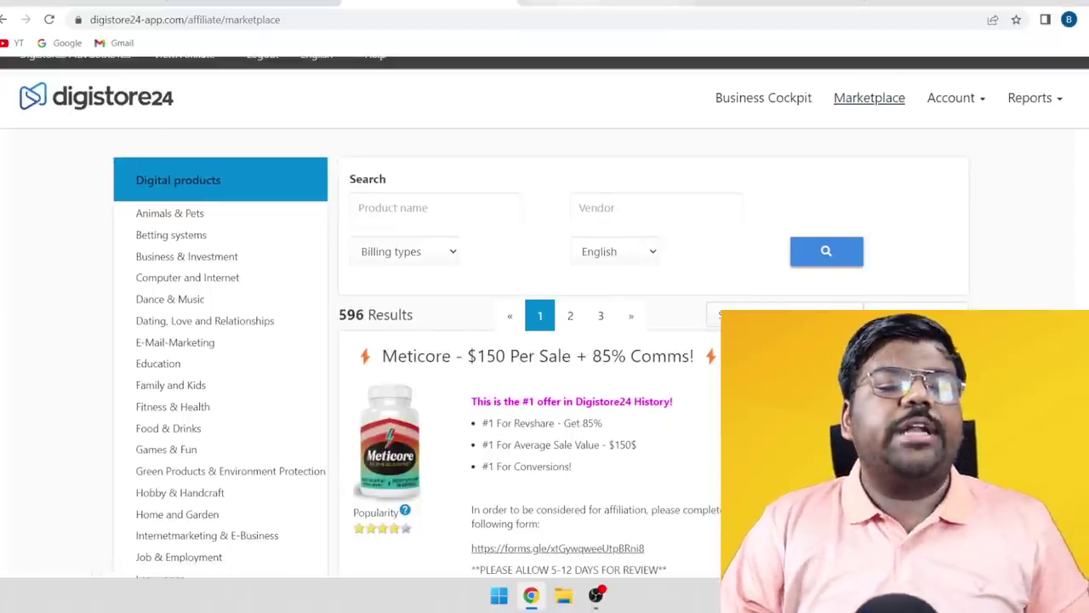
{"action": "left_click", "coordinate": [595, 3]}
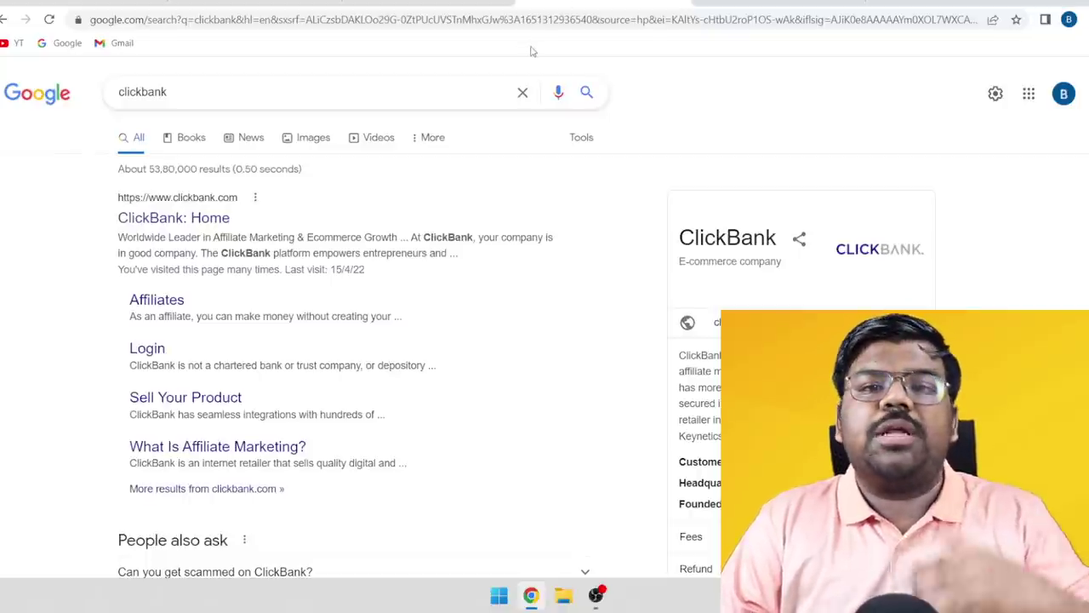
{"action": "left_click", "coordinate": [446, 6]}
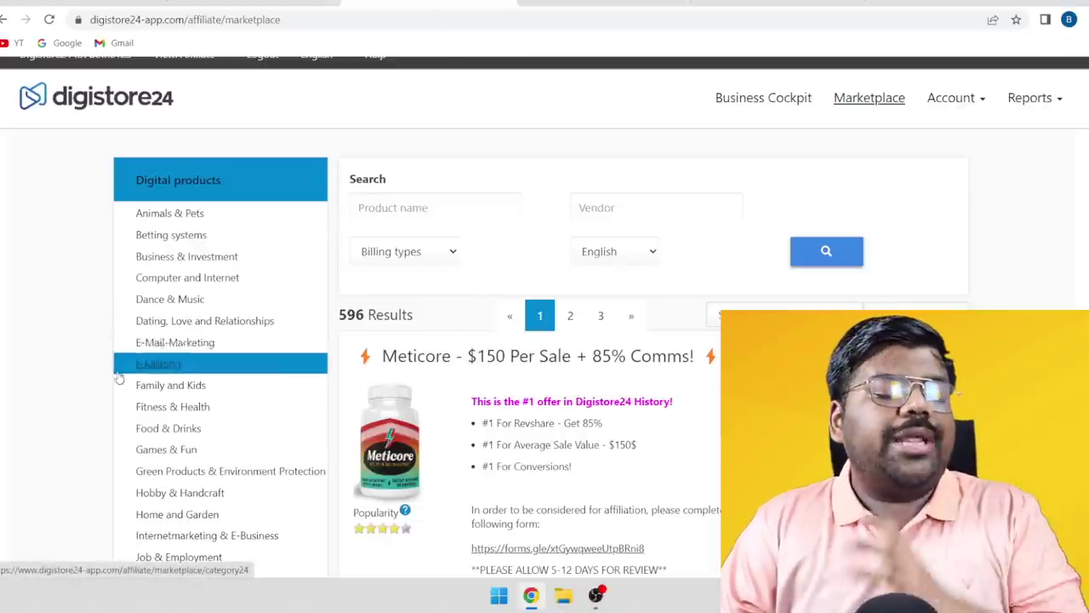
Step: Open the Internetmarketing & E-Business category of digital products and browse its offers
{"action": "scroll", "coordinate": [56, 377], "scroll_direction": "down", "scroll_amount": 1}
{"action": "scroll", "coordinate": [56, 376], "scroll_direction": "down", "scroll_amount": 2}
{"action": "scroll", "coordinate": [62, 413], "scroll_direction": "down", "scroll_amount": 1}
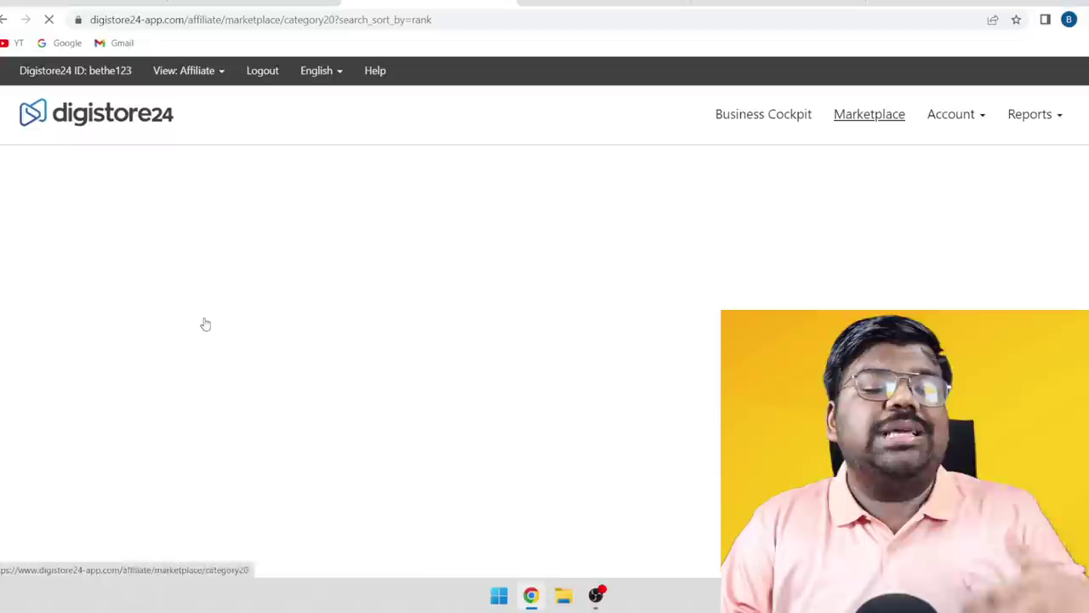
{"action": "scroll", "coordinate": [332, 315], "scroll_direction": "down", "scroll_amount": 12}
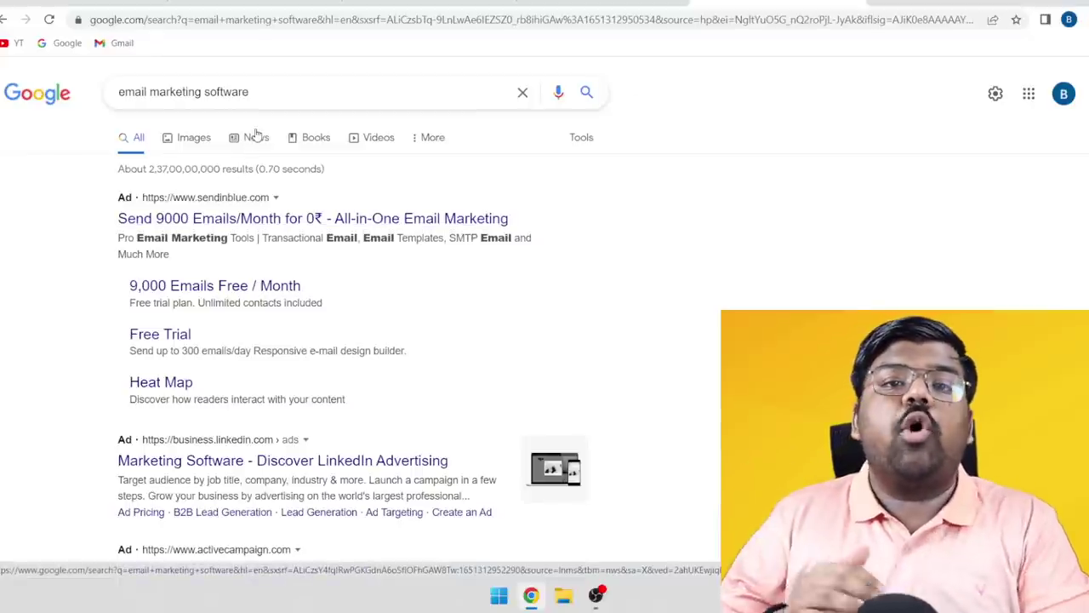
Step: Look over the Google results for email marketing software and return to the Digistore24 category's product list
{"action": "left_click_drag", "start_coordinate": [250, 92], "coordinate": [29, 214]}
{"action": "left_click", "coordinate": [30, 219]}
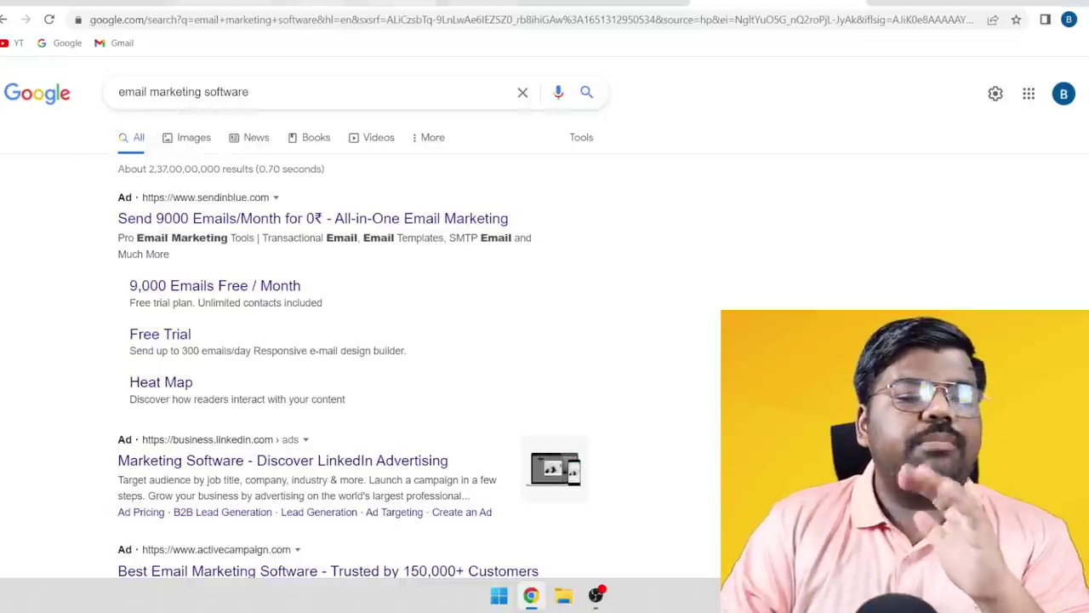
{"action": "left_click", "coordinate": [425, 4]}
{"action": "scroll", "coordinate": [334, 269], "scroll_direction": "up", "scroll_amount": 8}
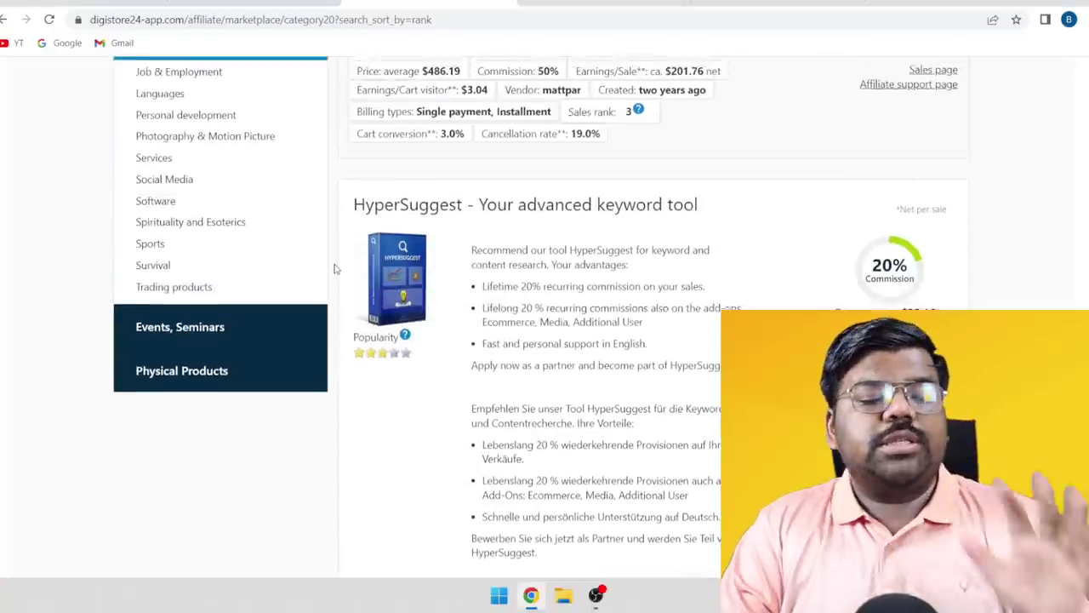
{"action": "scroll", "coordinate": [334, 269], "scroll_direction": "up", "scroll_amount": 2}
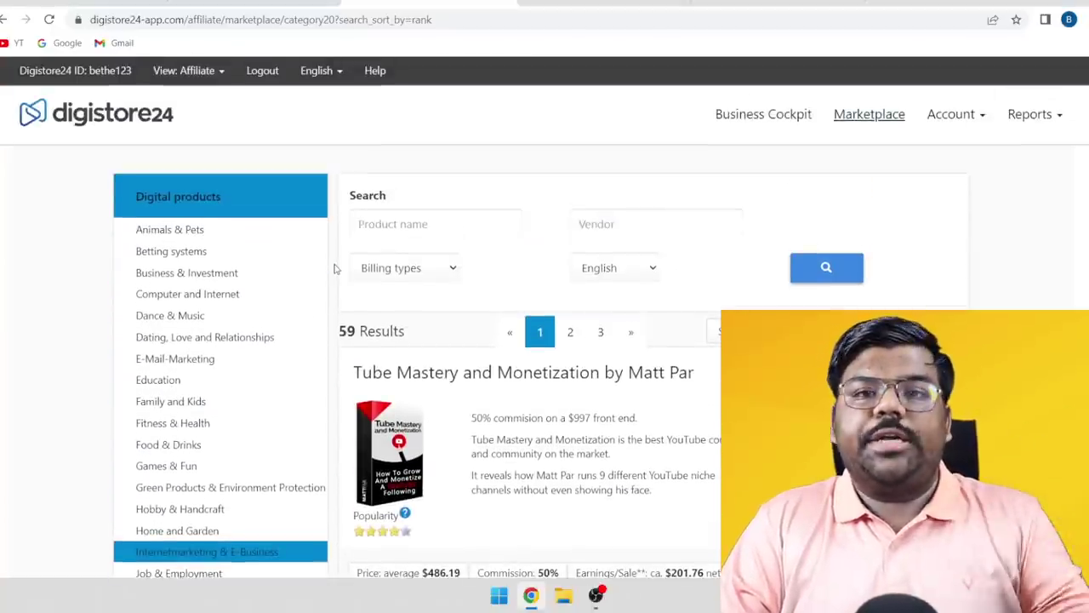
Step: Browse the category's offers and select the promolink of the Tube Monetization and Automation Program
{"action": "scroll", "coordinate": [335, 269], "scroll_direction": "down", "scroll_amount": 10}
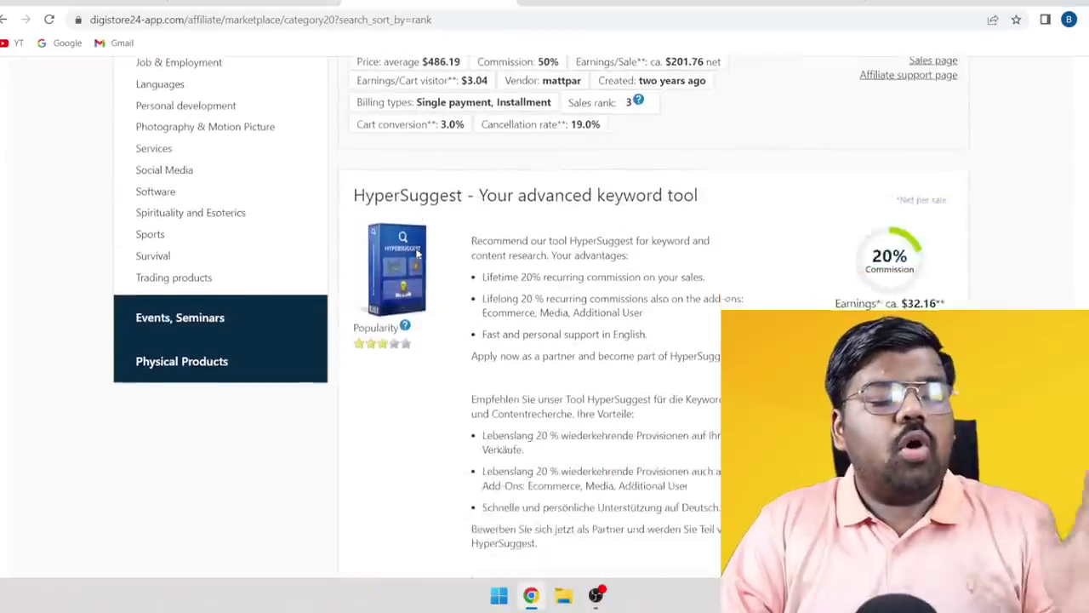
{"action": "scroll", "coordinate": [416, 253], "scroll_direction": "up", "scroll_amount": 9}
{"action": "scroll", "coordinate": [419, 252], "scroll_direction": "down", "scroll_amount": 3}
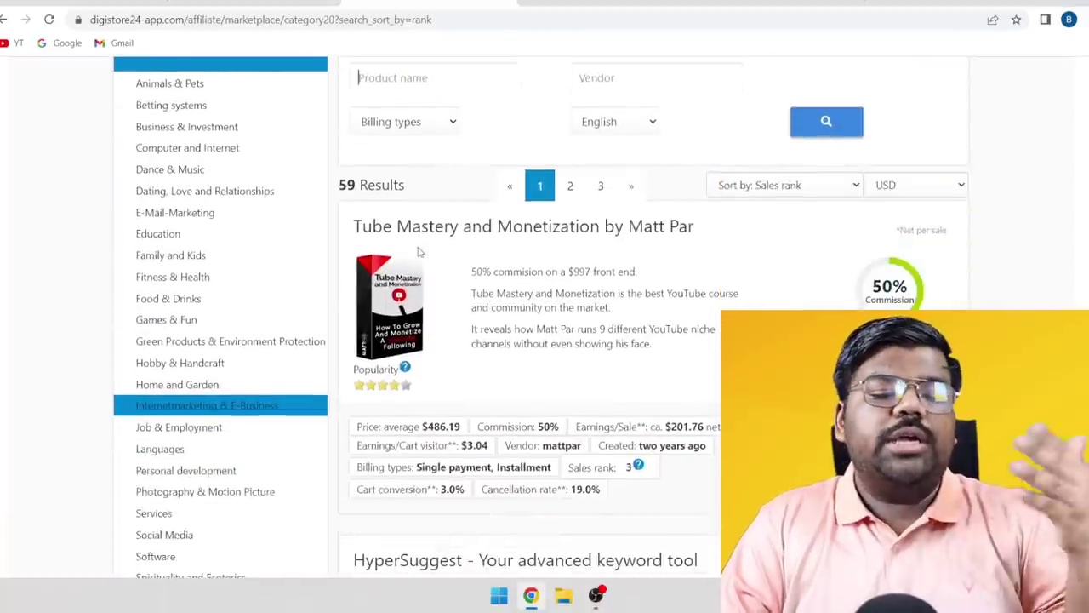
{"action": "scroll", "coordinate": [419, 252], "scroll_direction": "down", "scroll_amount": 8}
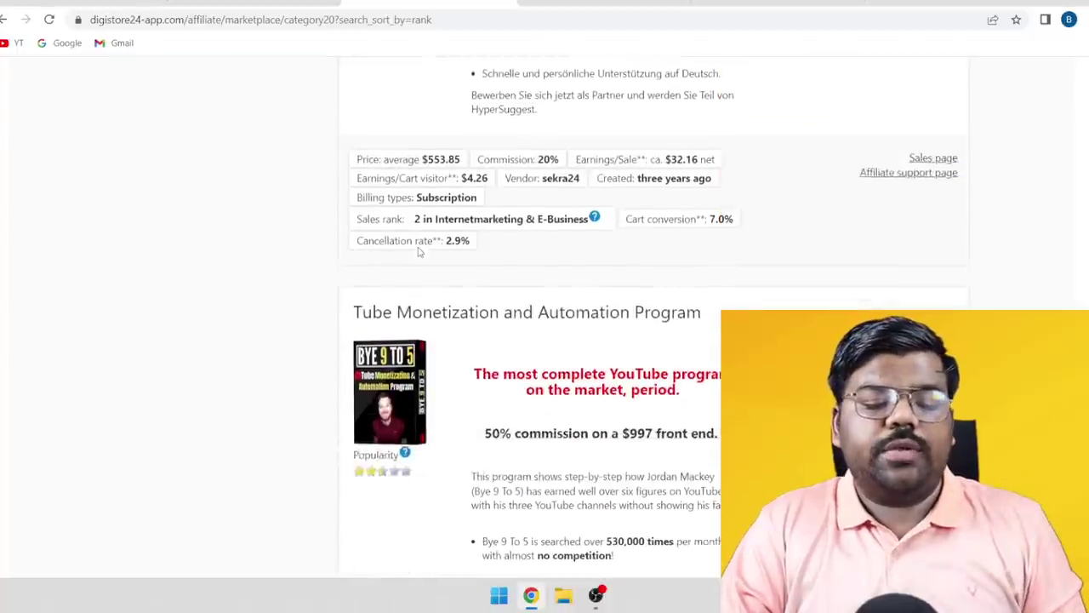
{"action": "scroll", "coordinate": [709, 259], "scroll_direction": "down", "scroll_amount": 4}
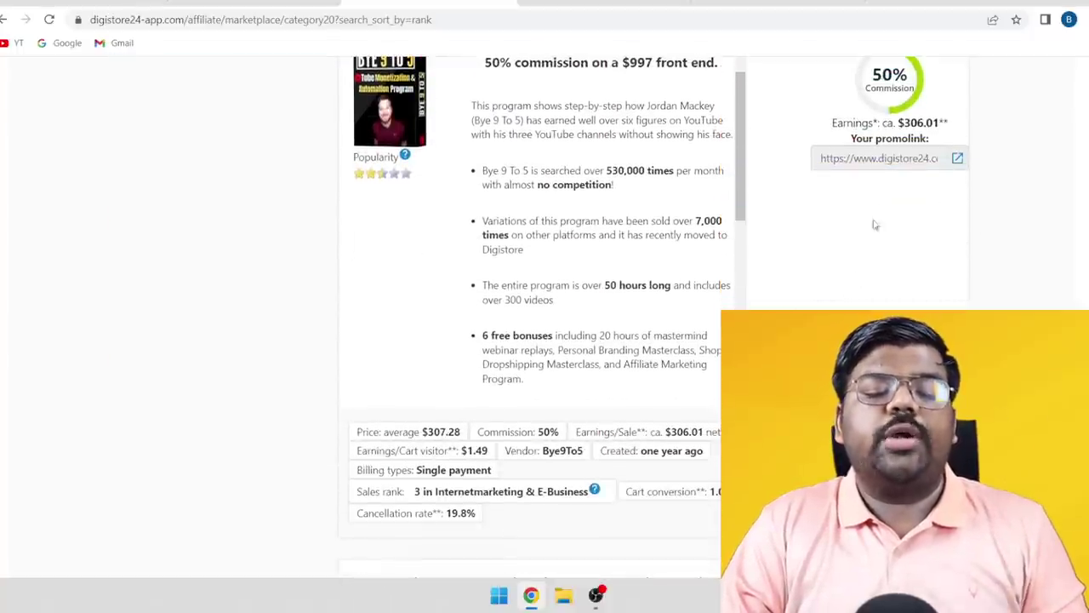
{"action": "left_click", "coordinate": [877, 158]}
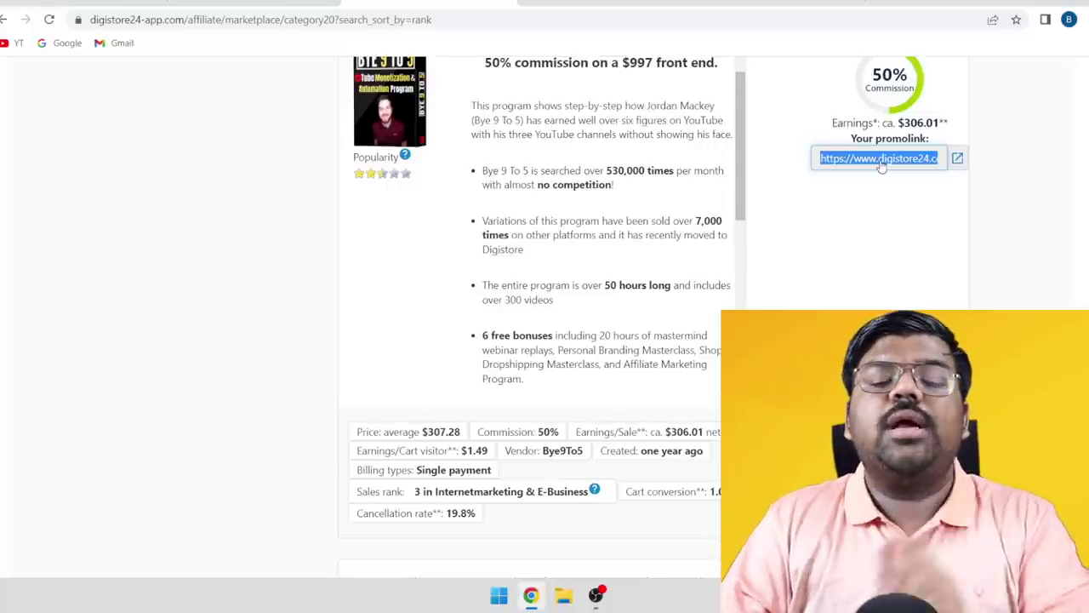
Step: Examine the earnings per sale of the social media and simple writing jobs offers
{"action": "scroll", "coordinate": [715, 269], "scroll_direction": "down", "scroll_amount": 5}
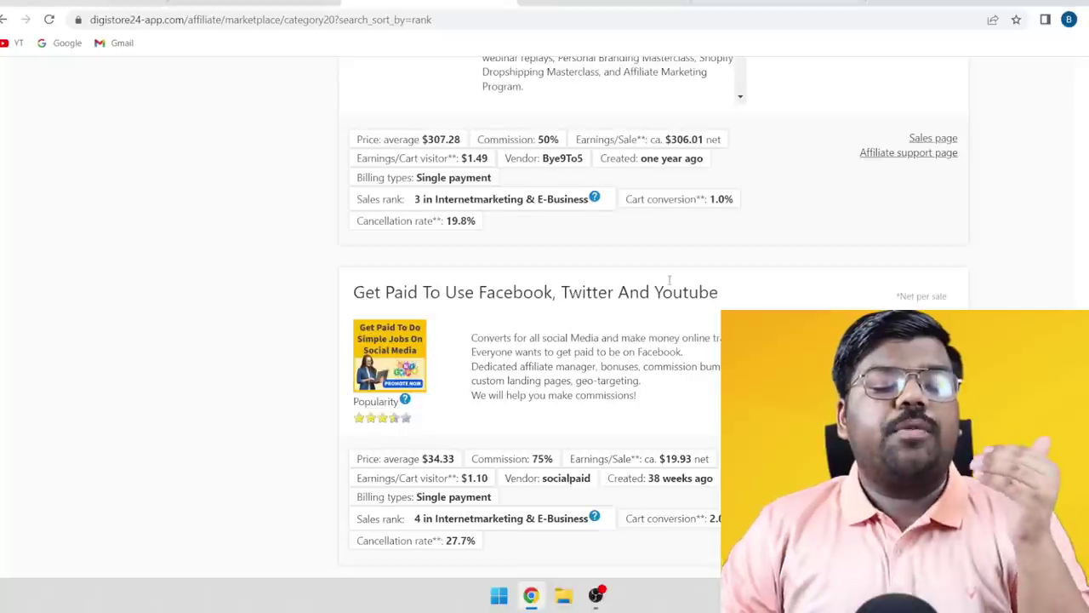
{"action": "scroll", "coordinate": [716, 269], "scroll_direction": "down", "scroll_amount": 1}
{"action": "left_click_drag", "start_coordinate": [950, 181], "coordinate": [852, 184]}
{"action": "scroll", "coordinate": [859, 196], "scroll_direction": "down", "scroll_amount": 4}
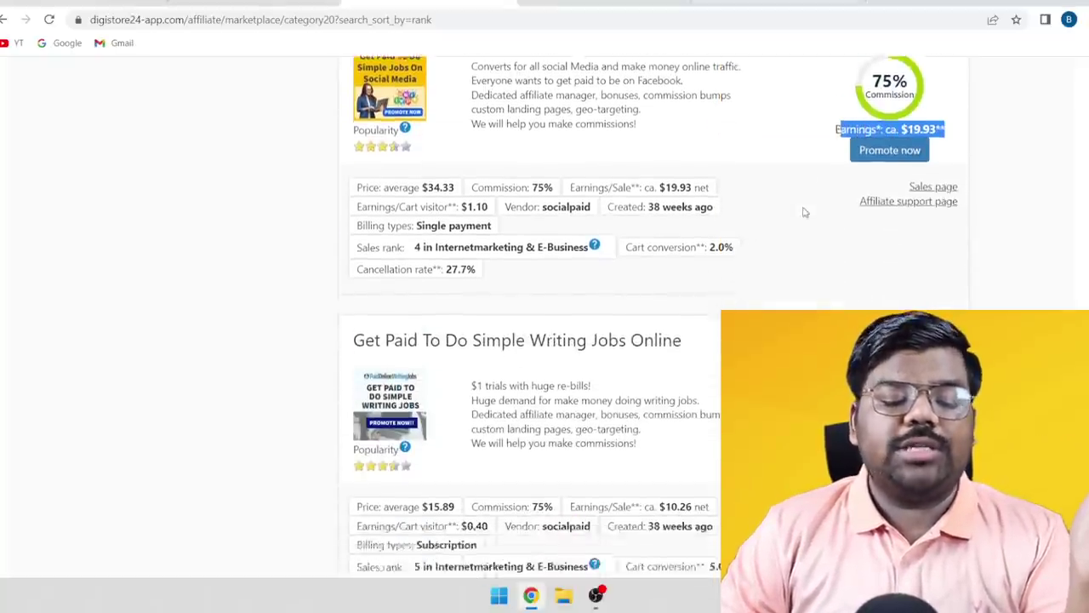
{"action": "left_click_drag", "start_coordinate": [944, 197], "coordinate": [819, 199]}
{"action": "left_click", "coordinate": [816, 198]}
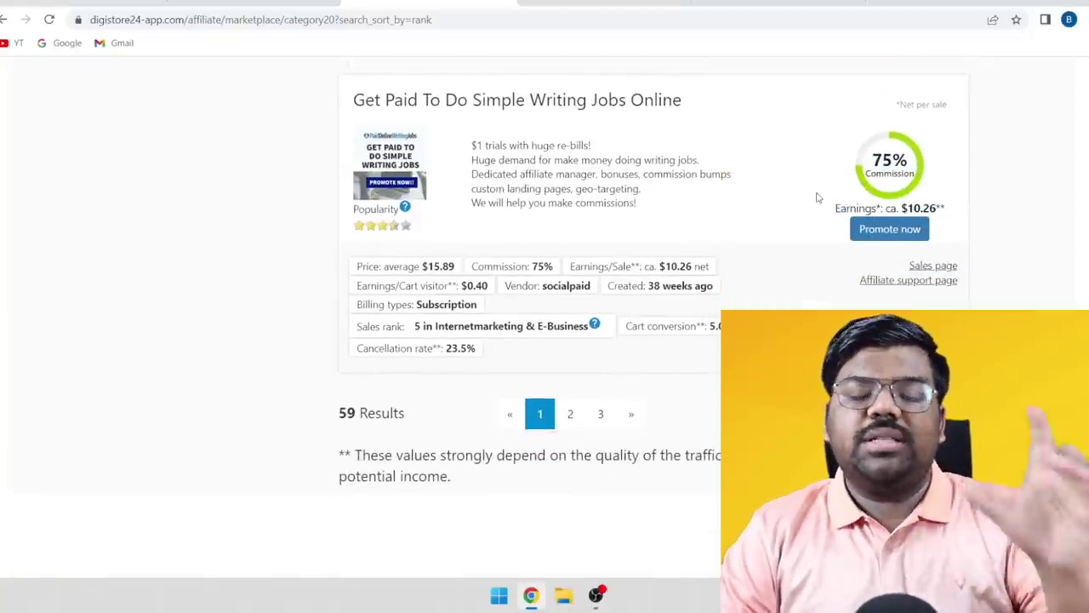
Step: Check the earnings per sale of the Tube Monetization and Automation Program
{"action": "scroll", "coordinate": [817, 196], "scroll_direction": "up", "scroll_amount": 10}
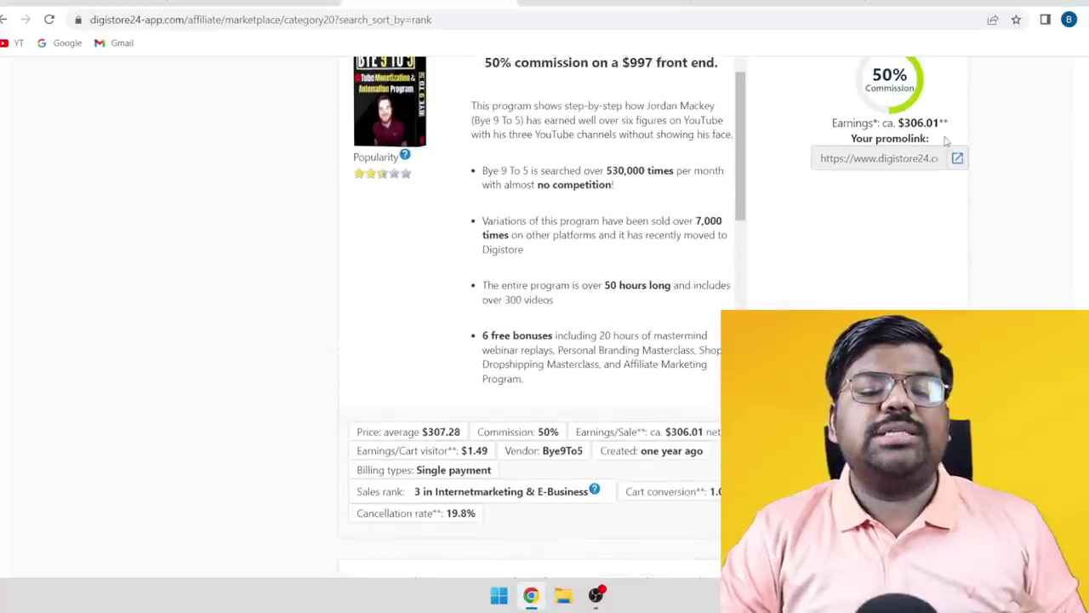
{"action": "scroll", "coordinate": [944, 141], "scroll_direction": "up", "scroll_amount": 2}
{"action": "mouse_move", "coordinate": [946, 268]}
{"action": "left_mouse_down"}
{"action": "mouse_move", "coordinate": [844, 268]}
{"action": "mouse_move", "coordinate": [928, 268]}
{"action": "left_mouse_up"}
{"action": "scroll", "coordinate": [927, 268], "scroll_direction": "down", "scroll_amount": 1}
{"action": "left_click_drag", "start_coordinate": [950, 195], "coordinate": [832, 197]}
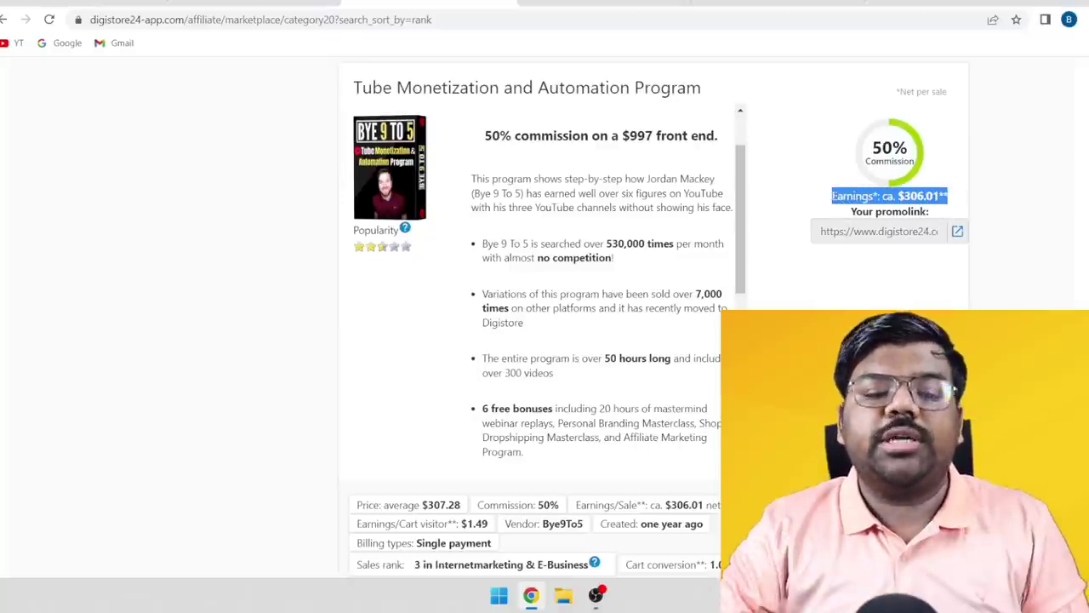
Step: Compare the earnings of the Facebook, Twitter and Youtube offer with those of the Tube Monetization program
{"action": "scroll", "coordinate": [832, 197], "scroll_direction": "down", "scroll_amount": 8}
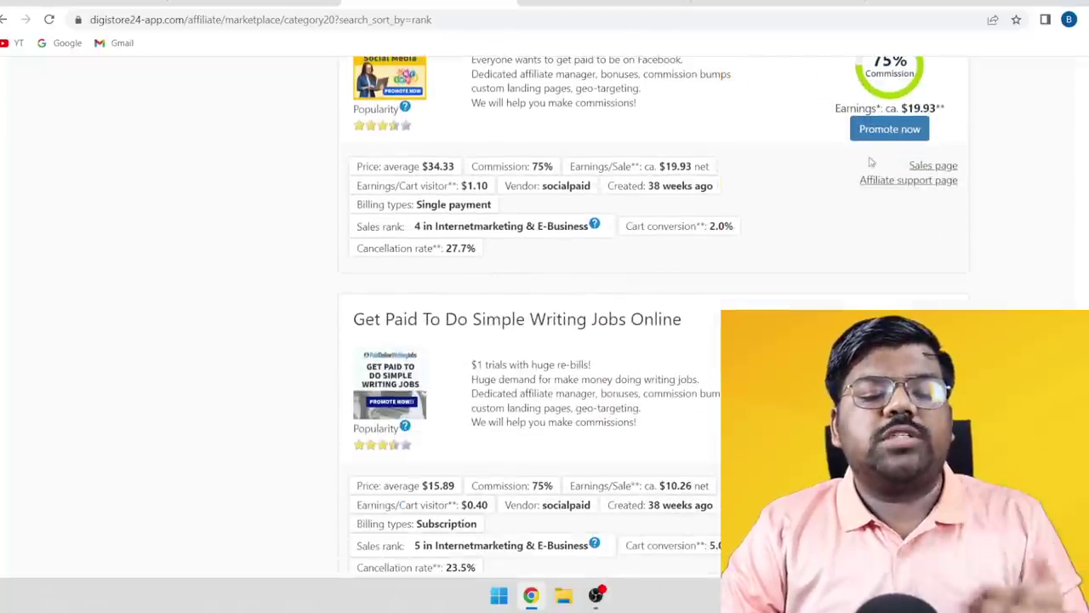
{"action": "left_click_drag", "start_coordinate": [943, 104], "coordinate": [865, 102]}
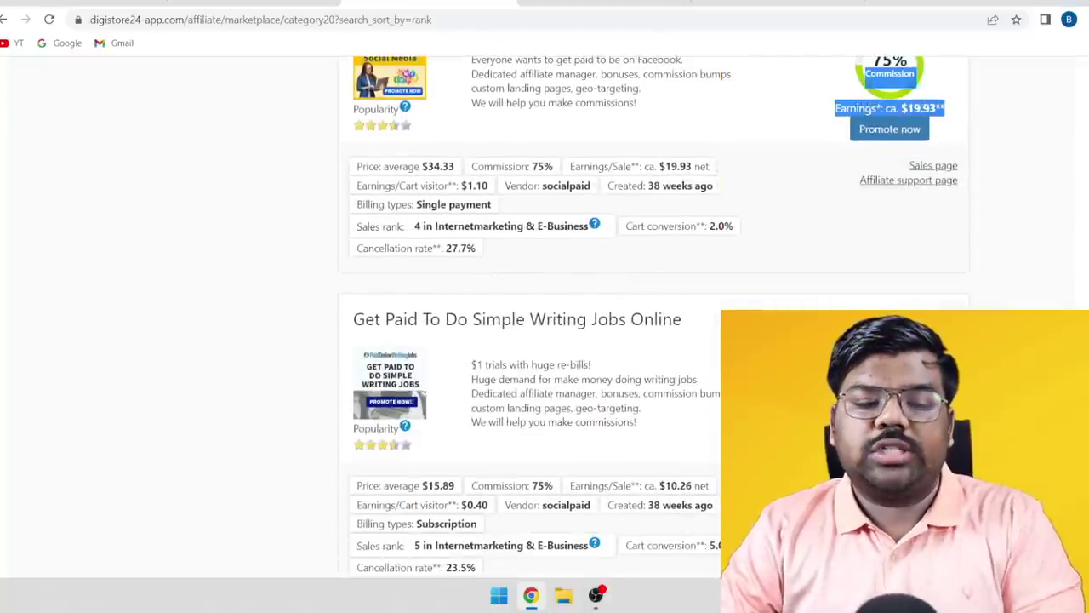
{"action": "left_click", "coordinate": [868, 103]}
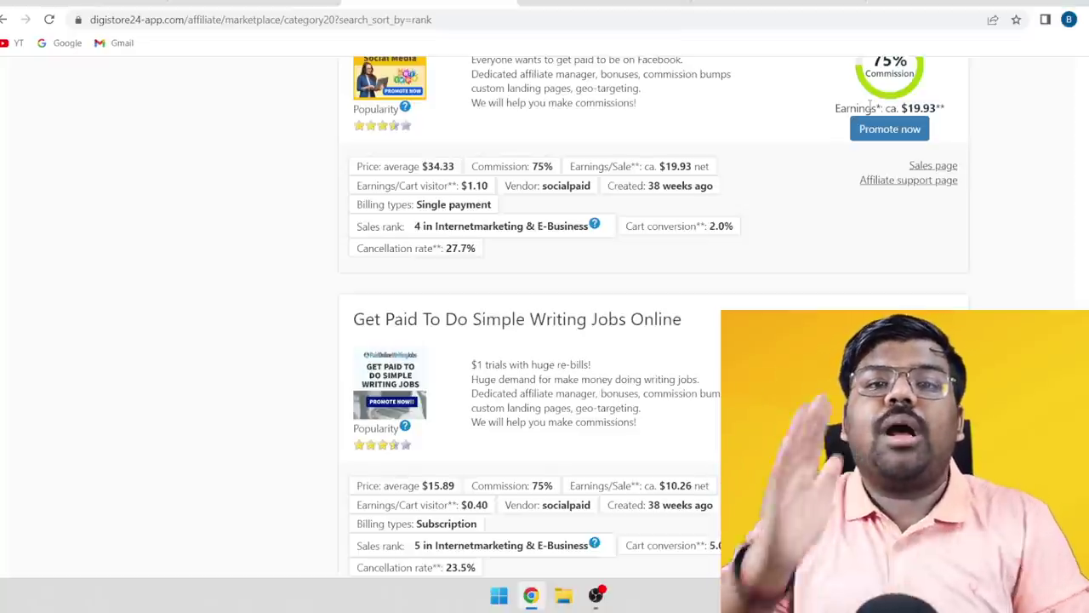
{"action": "scroll", "coordinate": [869, 103], "scroll_direction": "up", "scroll_amount": 8}
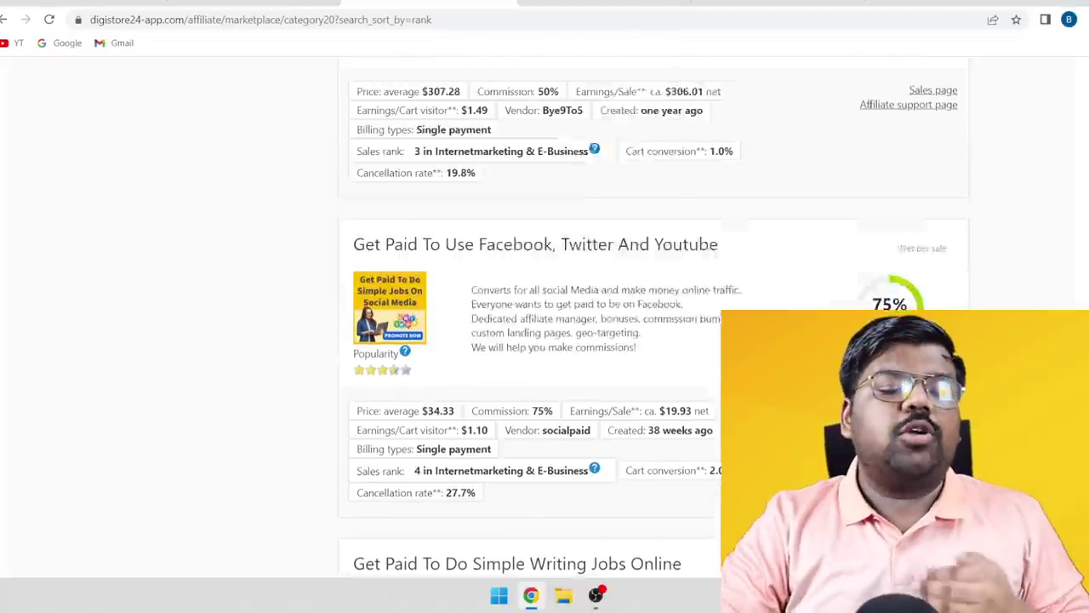
{"action": "left_click_drag", "start_coordinate": [939, 267], "coordinate": [873, 266]}
{"action": "left_click", "coordinate": [880, 247]}
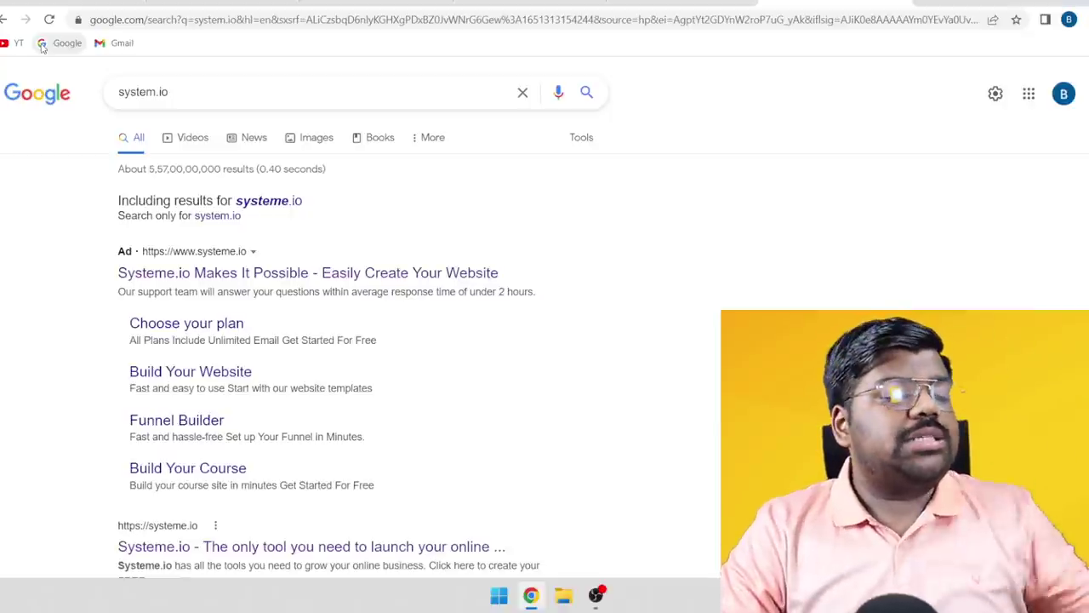
Step: Open the Systeme.io website from the Google results for system.io and go to its pricing page
{"action": "left_click_drag", "start_coordinate": [170, 92], "coordinate": [116, 92]}
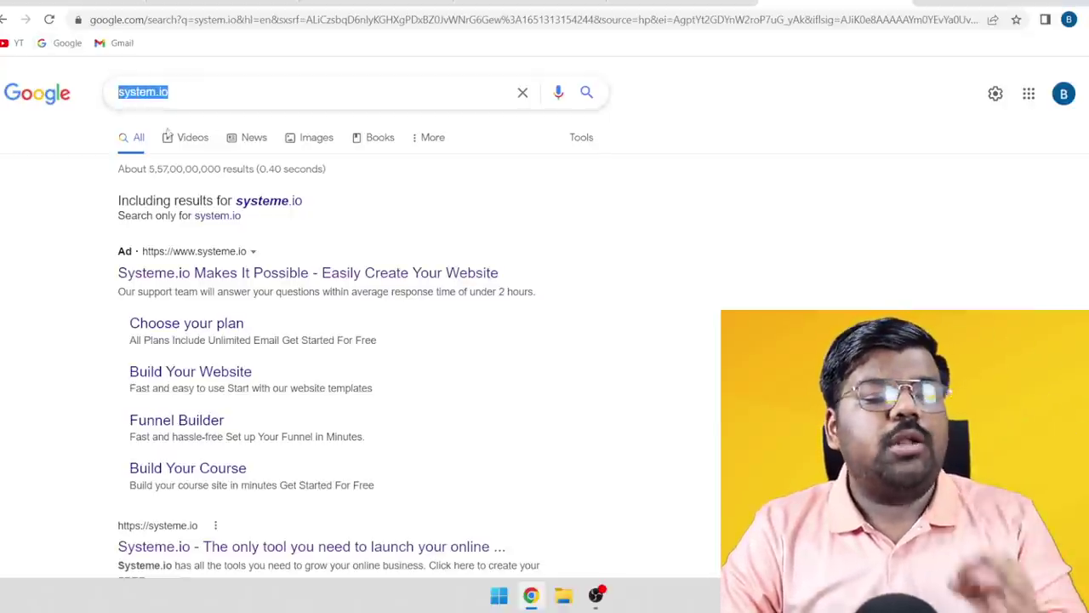
{"action": "left_click", "coordinate": [617, 216]}
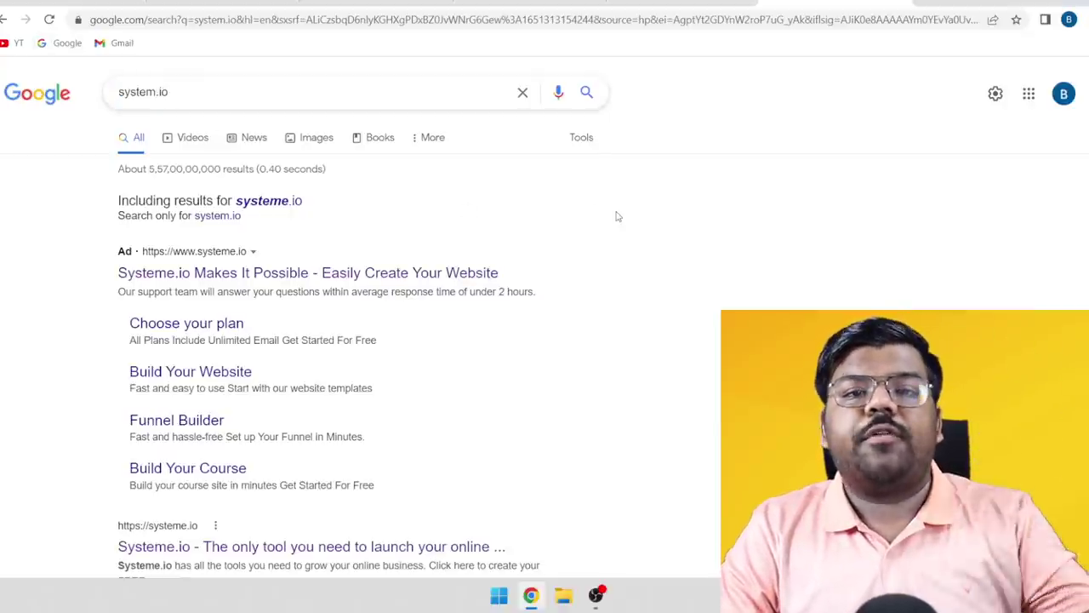
{"action": "scroll", "coordinate": [614, 218], "scroll_direction": "down", "scroll_amount": 3}
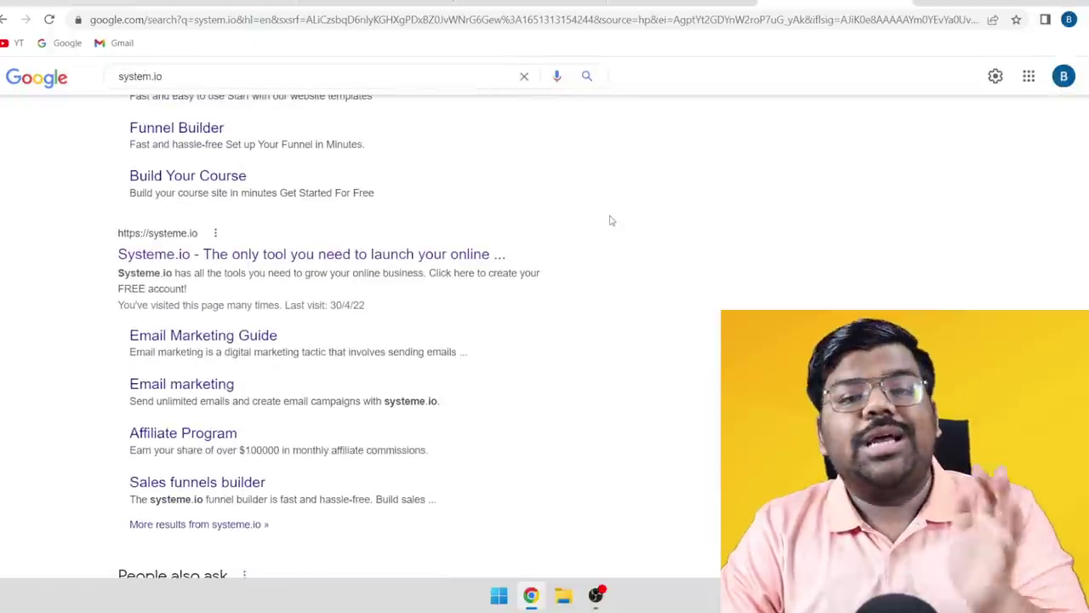
{"action": "left_click", "coordinate": [305, 261]}
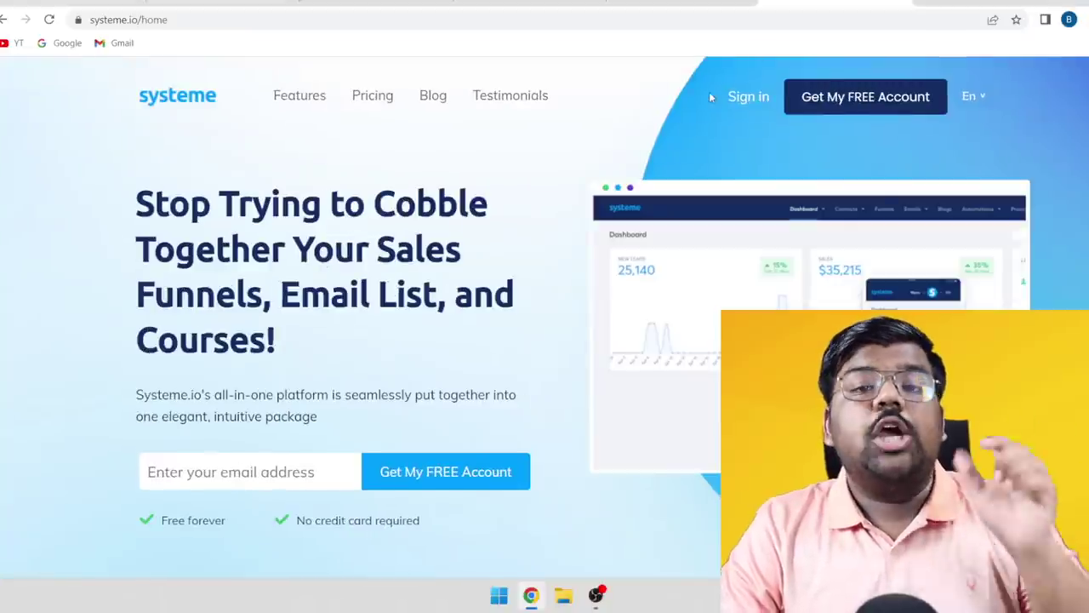
{"action": "left_click", "coordinate": [375, 96]}
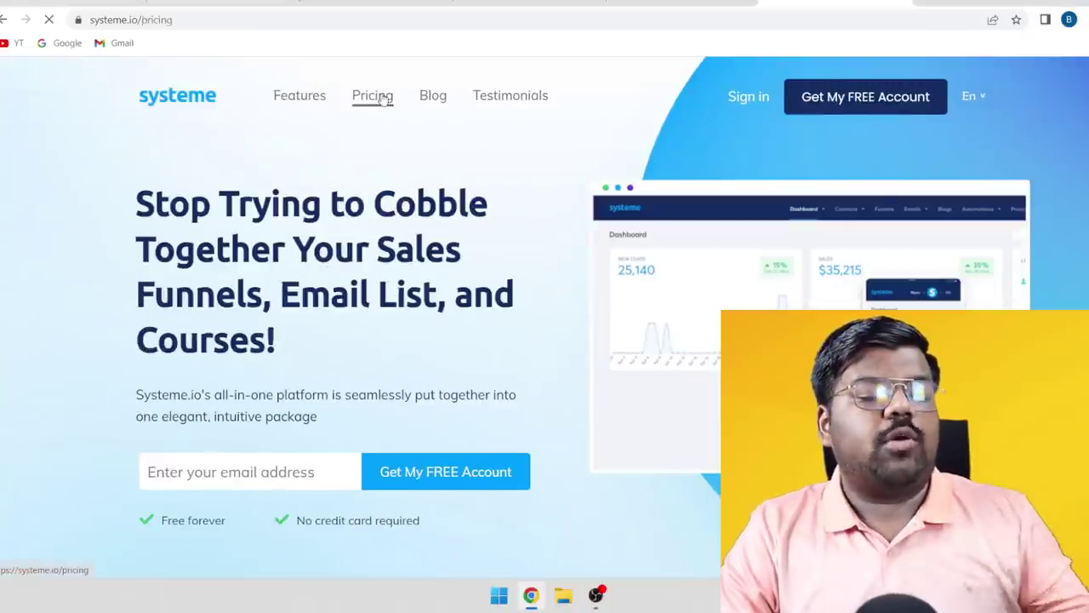
Step: Examine the price, limits and included features of the free plan in the pricing comparison table
{"action": "scroll", "coordinate": [423, 194], "scroll_direction": "down", "scroll_amount": 2}
{"action": "left_click_drag", "start_coordinate": [368, 153], "coordinate": [442, 154]}
{"action": "left_click_drag", "start_coordinate": [401, 262], "coordinate": [439, 266]}
{"action": "scroll", "coordinate": [437, 267], "scroll_direction": "down", "scroll_amount": 2}
{"action": "scroll", "coordinate": [438, 247], "scroll_direction": "down", "scroll_amount": 10}
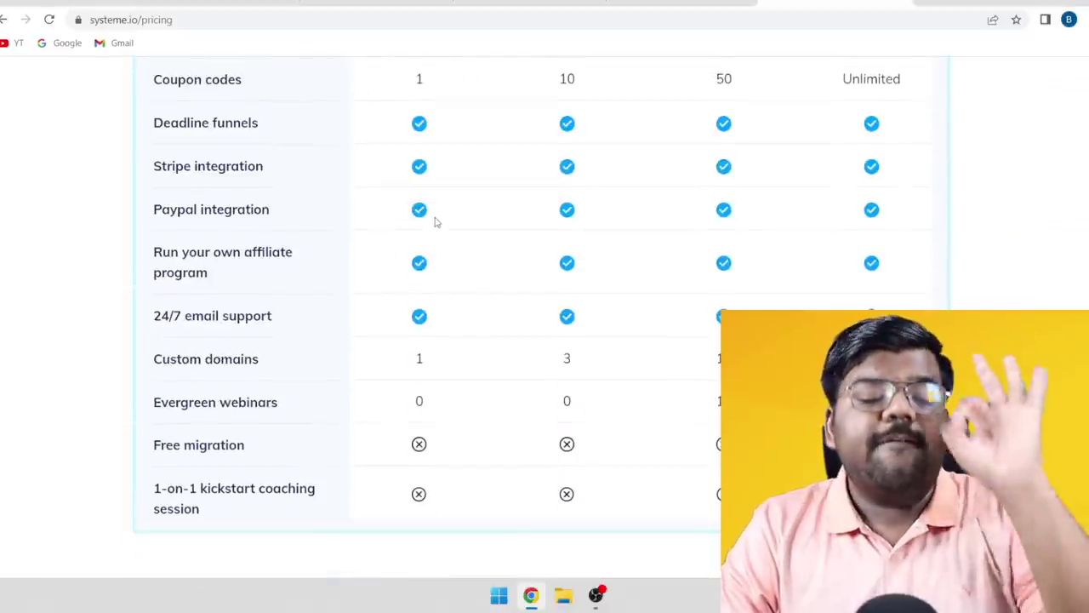
{"action": "scroll", "coordinate": [434, 223], "scroll_direction": "up", "scroll_amount": 10}
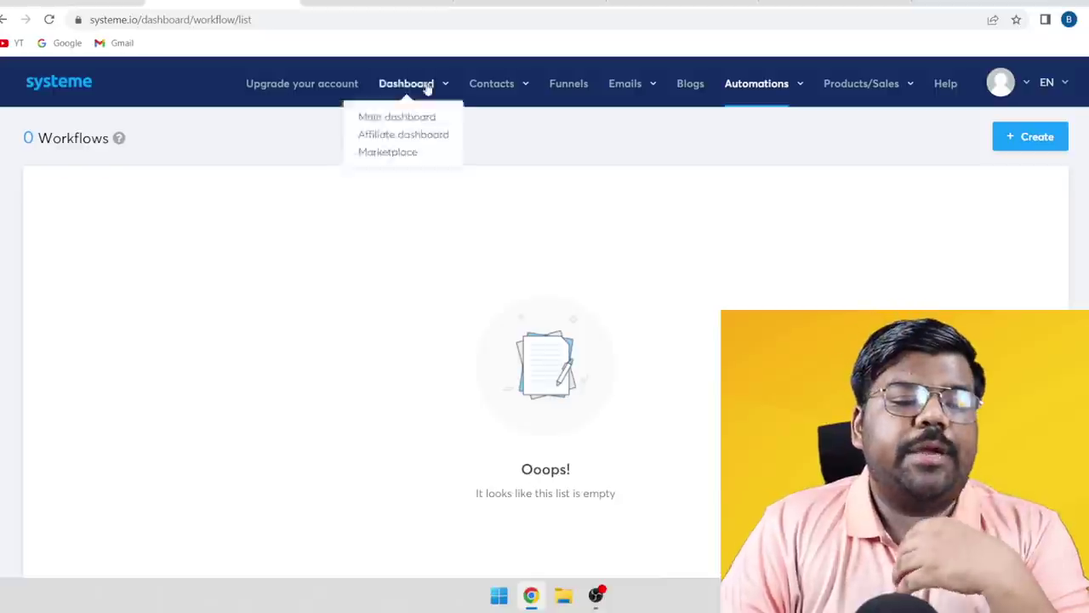
Step: Create a new funnel named test with the goal Build an audience
{"action": "left_click", "coordinate": [570, 84]}
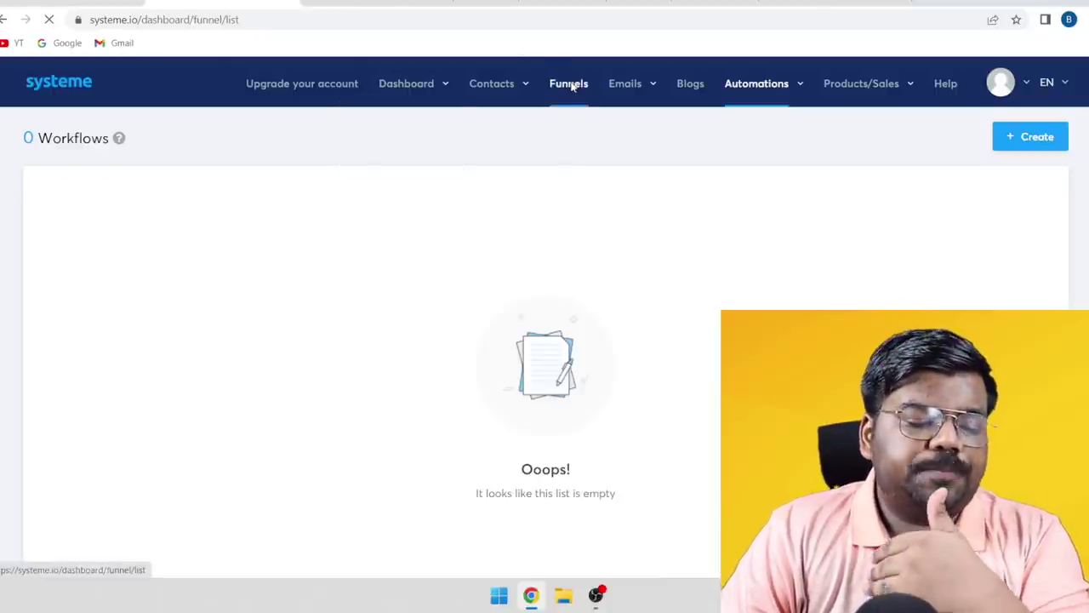
{"action": "left_click", "coordinate": [1035, 137]}
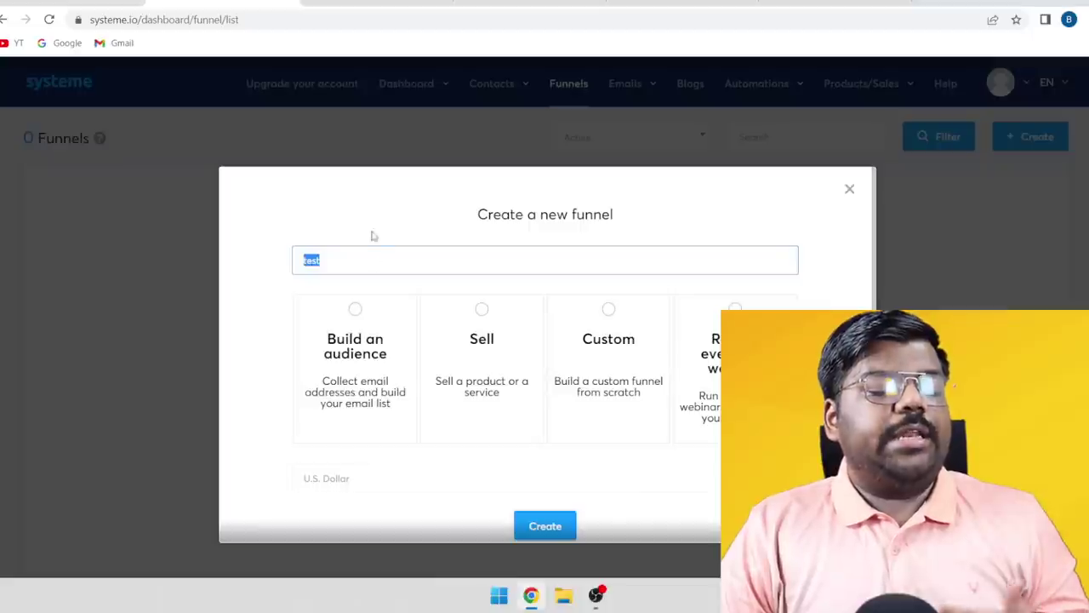
{"action": "scroll", "coordinate": [355, 289], "scroll_direction": "down", "scroll_amount": 1}
{"action": "left_click", "coordinate": [354, 333]}
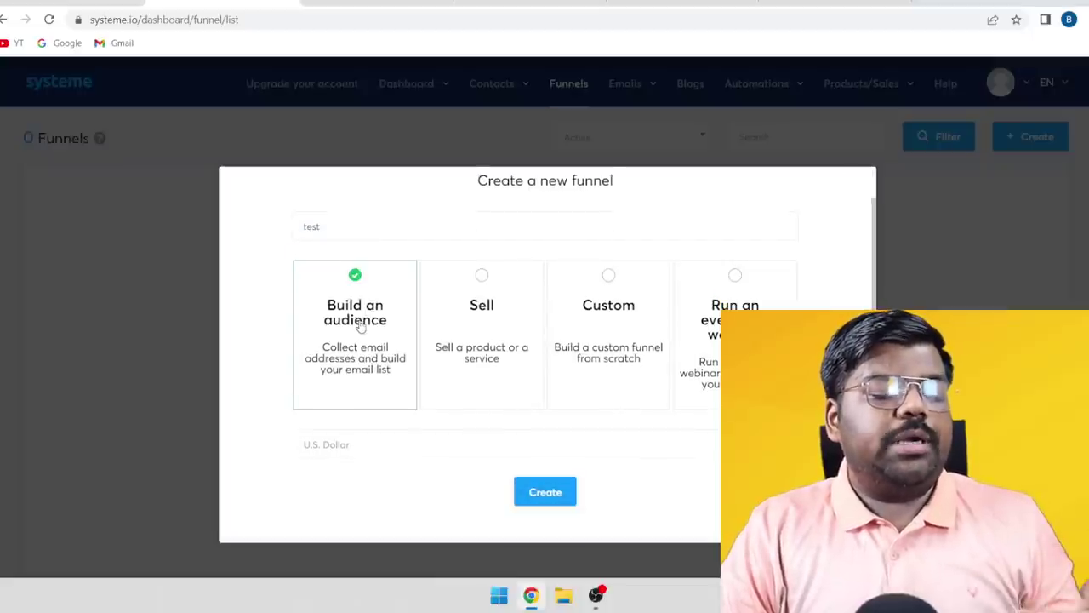
{"action": "left_click", "coordinate": [554, 498]}
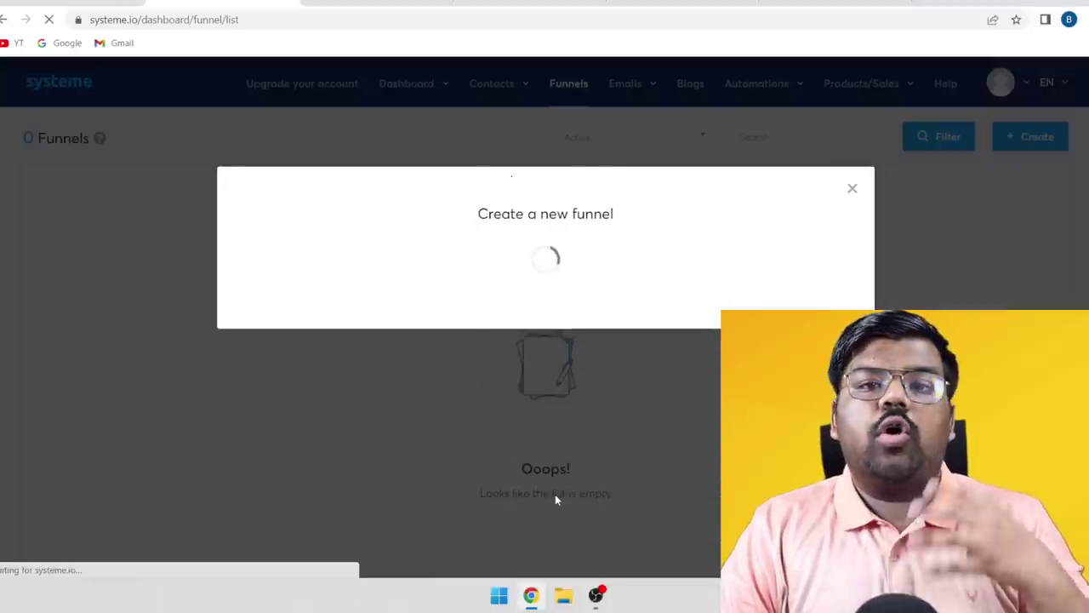
Step: Choose the "The 3 step system to sell on autopilot!" template for the funnel's squeeze page
{"action": "scroll", "coordinate": [905, 304], "scroll_direction": "down", "scroll_amount": 2}
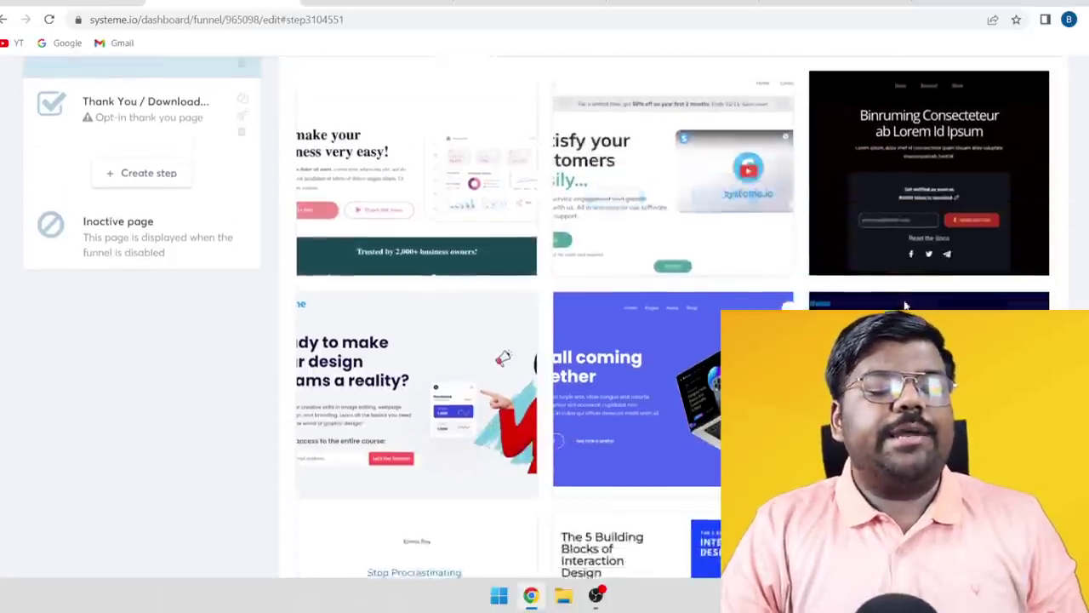
{"action": "scroll", "coordinate": [904, 304], "scroll_direction": "down", "scroll_amount": 10}
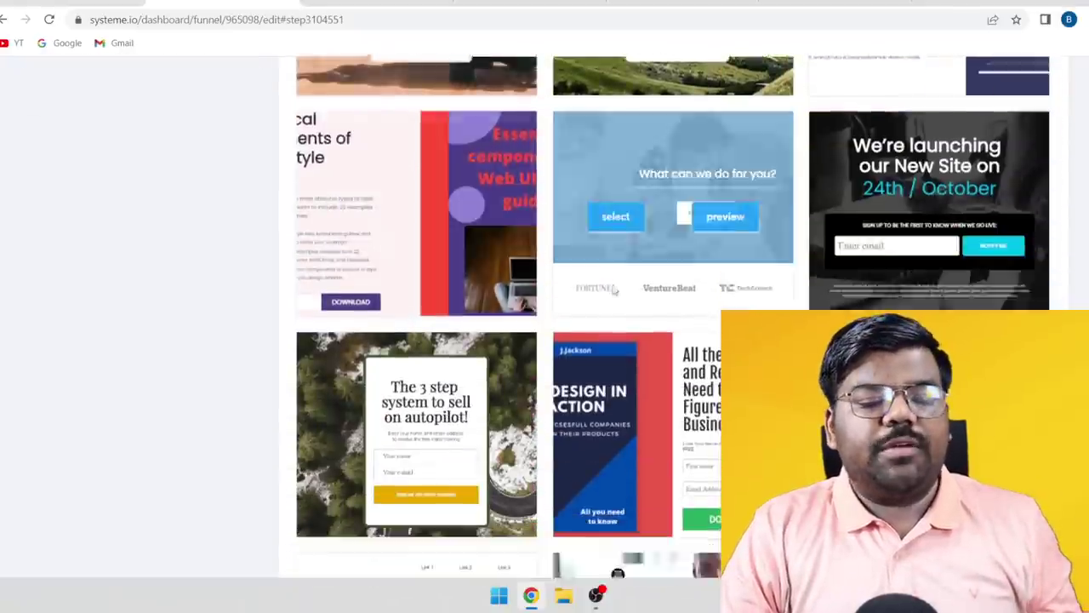
{"action": "scroll", "coordinate": [612, 289], "scroll_direction": "down", "scroll_amount": 3}
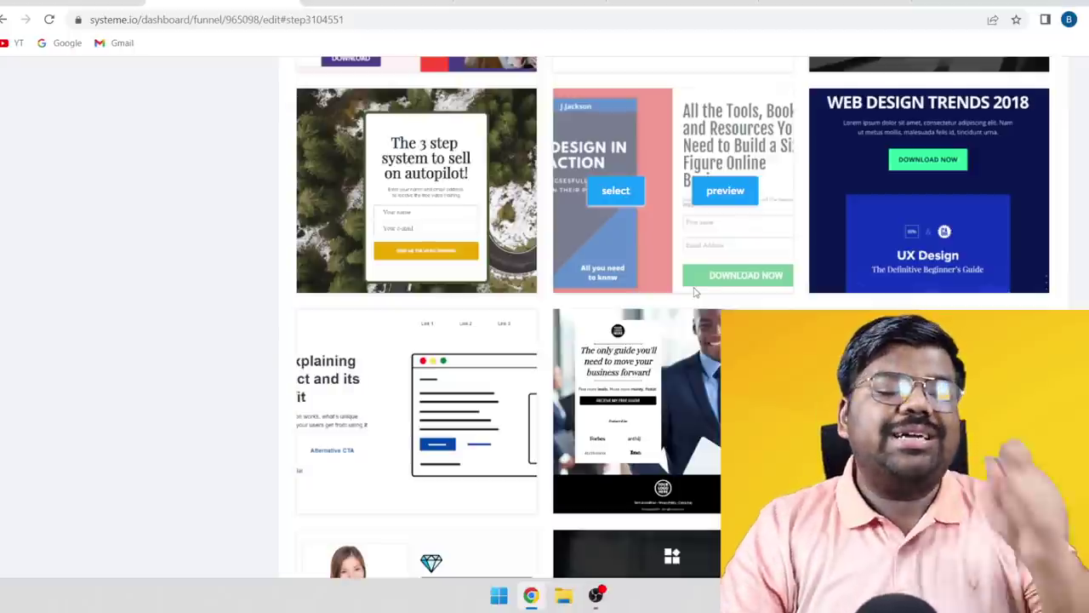
{"action": "left_click", "coordinate": [359, 194]}
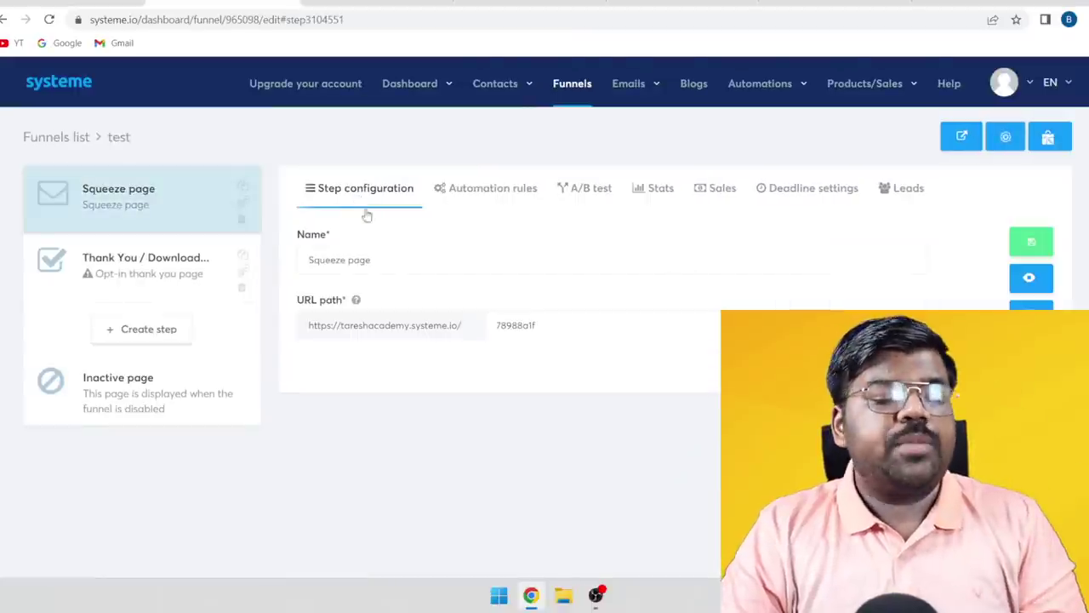
Step: Enter Test as the name of the squeeze page step and open the page for editing
{"action": "triple_click", "coordinate": [395, 260]}
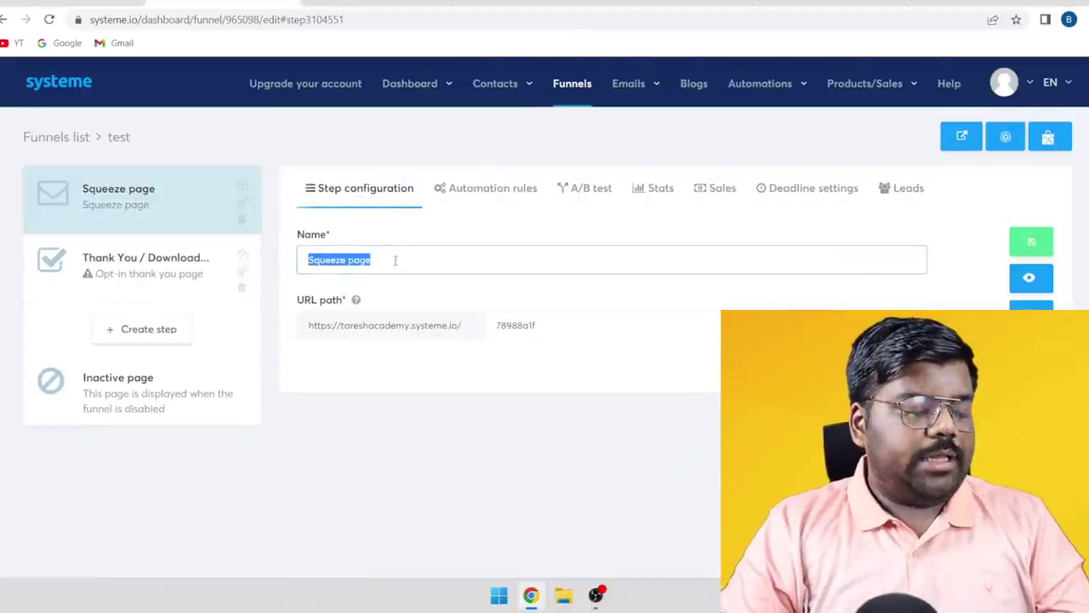
{"action": "type", "text": "Test"}
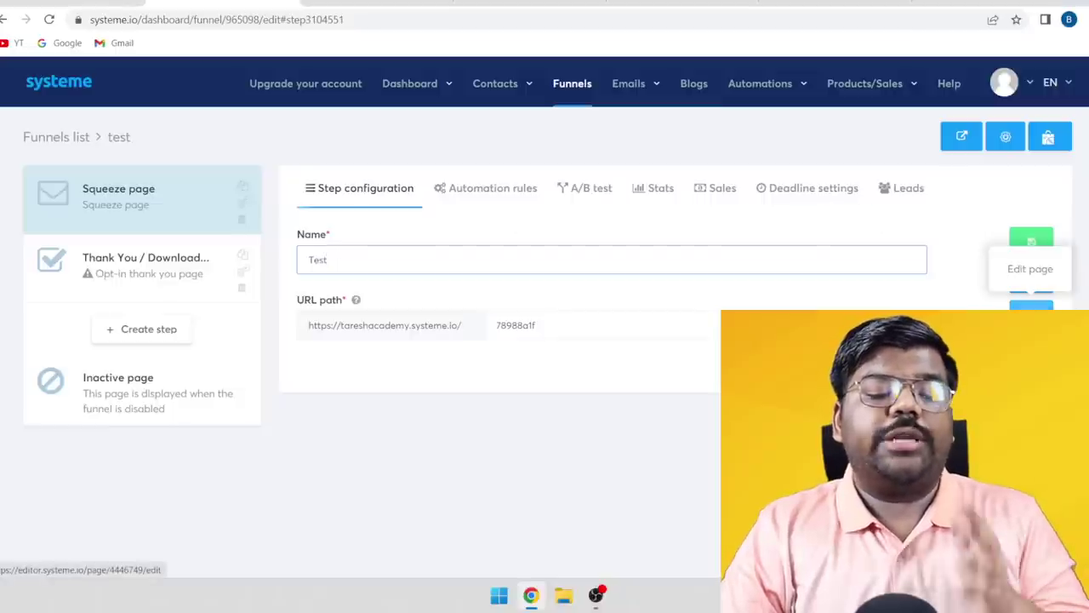
{"action": "left_click", "coordinate": [1030, 287]}
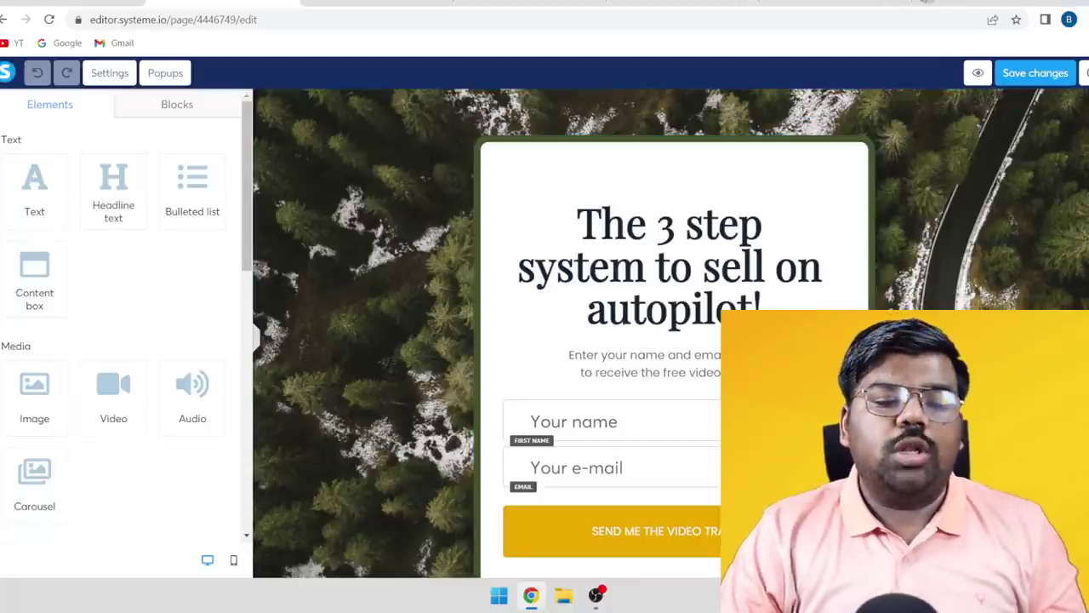
Step: Open the settings of the forest background section and find its background image option
{"action": "key", "text": "ctrl+t"}
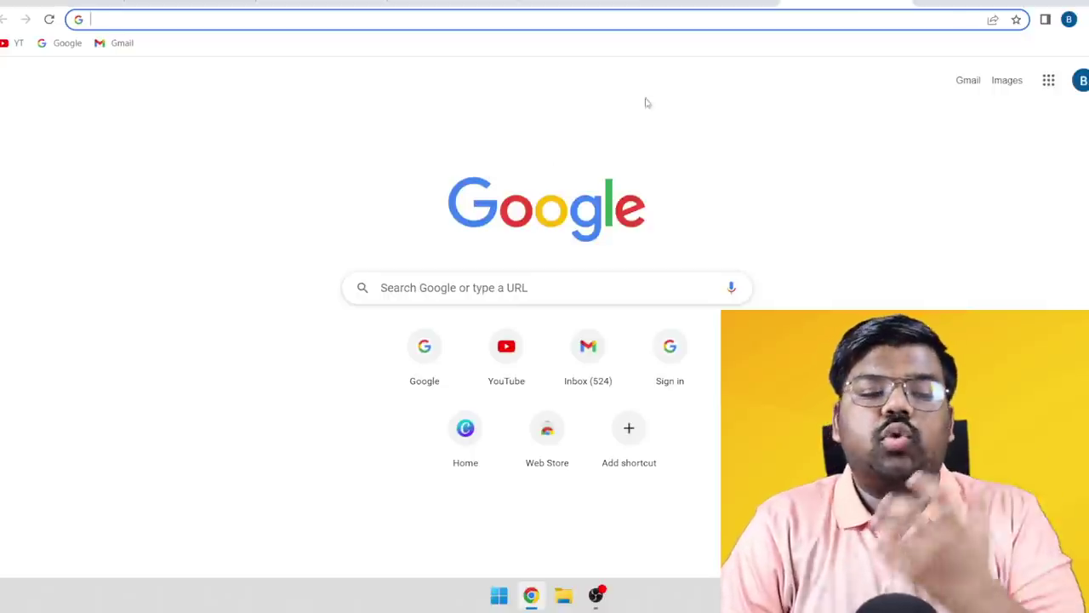
{"action": "key", "text": "ctrl+w"}
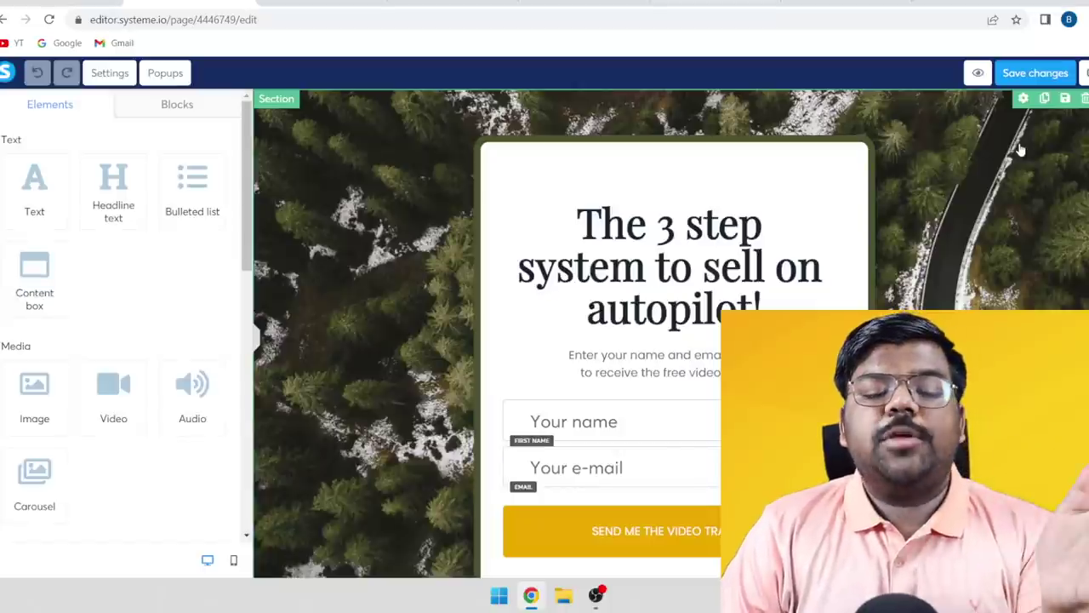
{"action": "left_click", "coordinate": [1024, 100]}
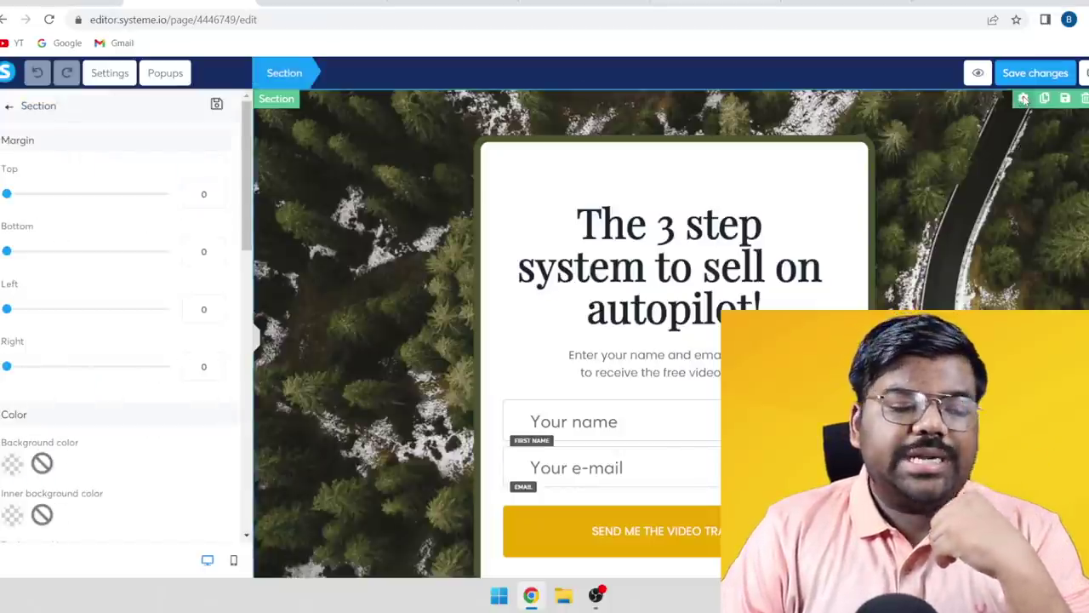
{"action": "scroll", "coordinate": [34, 407], "scroll_direction": "down", "scroll_amount": 5}
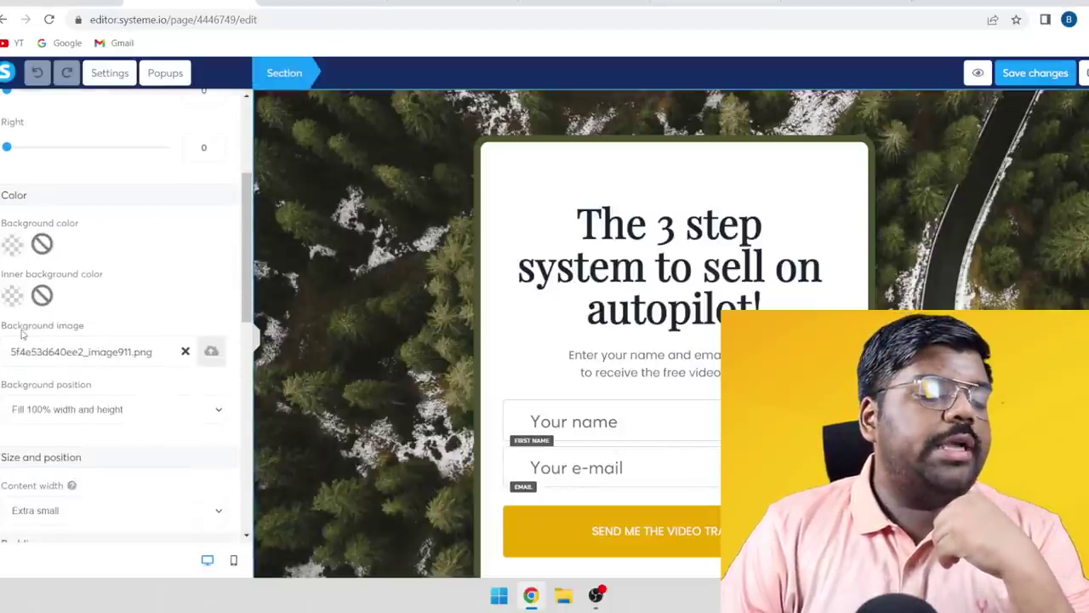
{"action": "left_click_drag", "start_coordinate": [5, 327], "coordinate": [85, 327]}
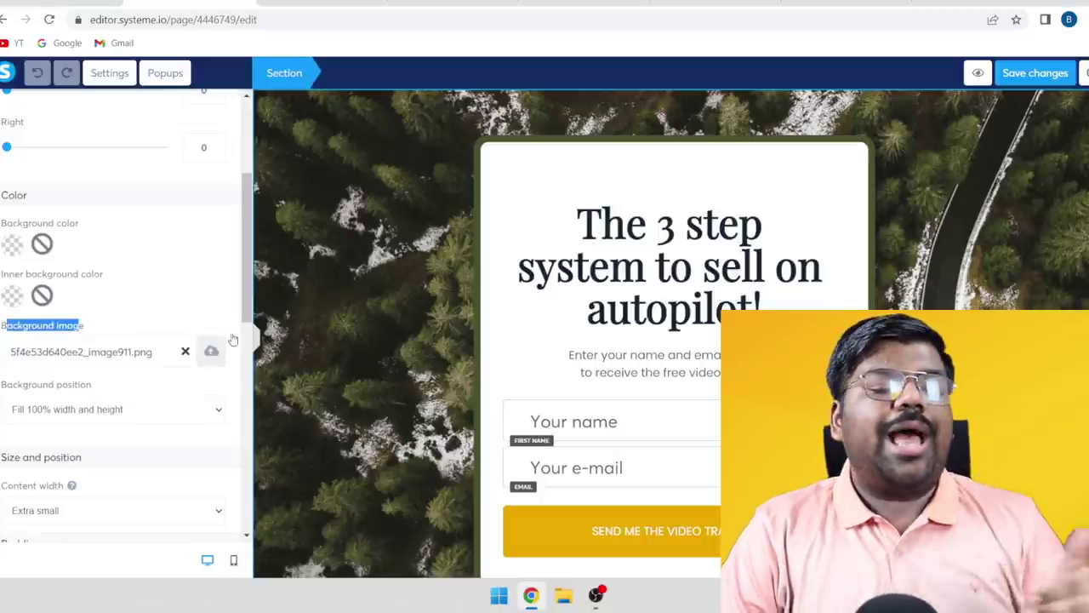
Step: Shorten the headline text of the squeeze page to "The 3 step sy"
{"action": "left_click", "coordinate": [672, 300]}
{"action": "left_click", "coordinate": [671, 299]}
{"action": "left_click_drag", "start_coordinate": [763, 298], "coordinate": [669, 265]}
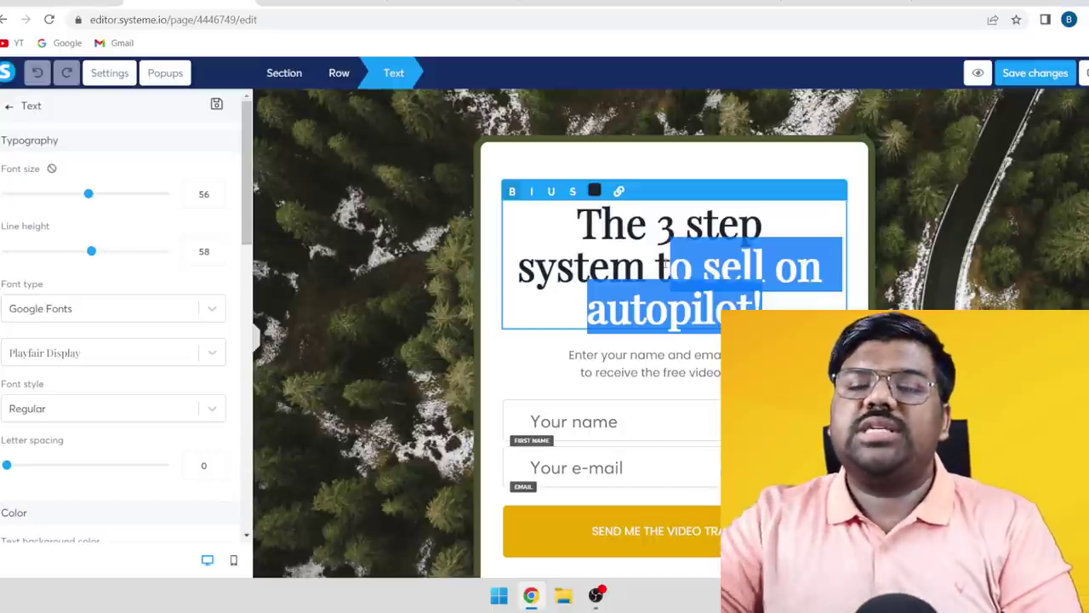
{"action": "left_click_drag", "start_coordinate": [762, 305], "coordinate": [655, 267]}
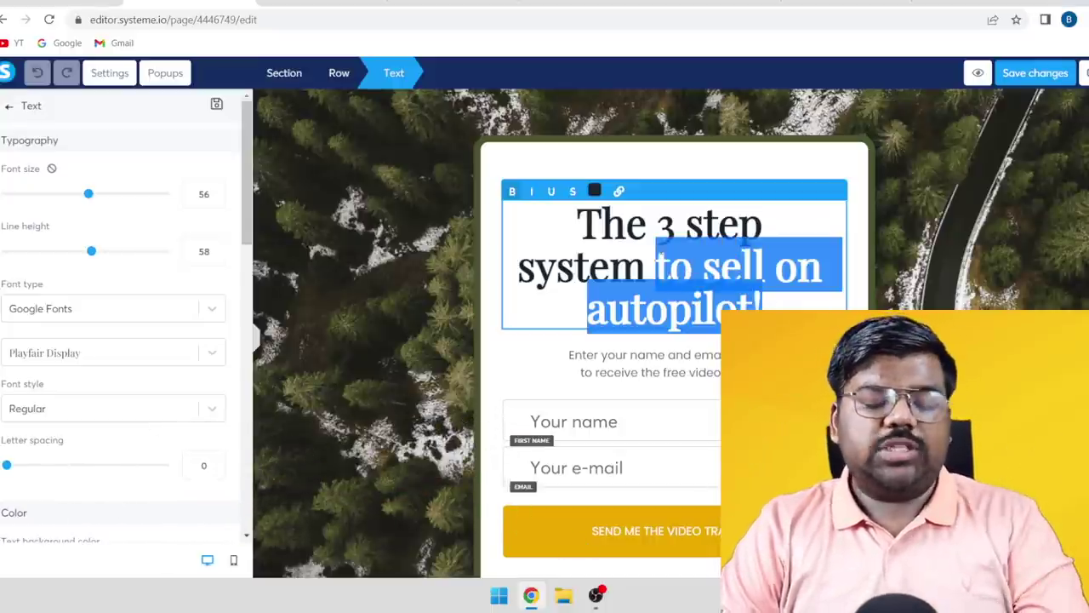
{"action": "key", "text": "BackSpace"}
{"action": "key", "text": "BackSpace"}
{"action": "key", "text": "BackSpace"}
{"action": "key", "text": "BackSpace"}
{"action": "key", "text": "BackSpace"}
{"action": "key", "text": "BackSpace"}
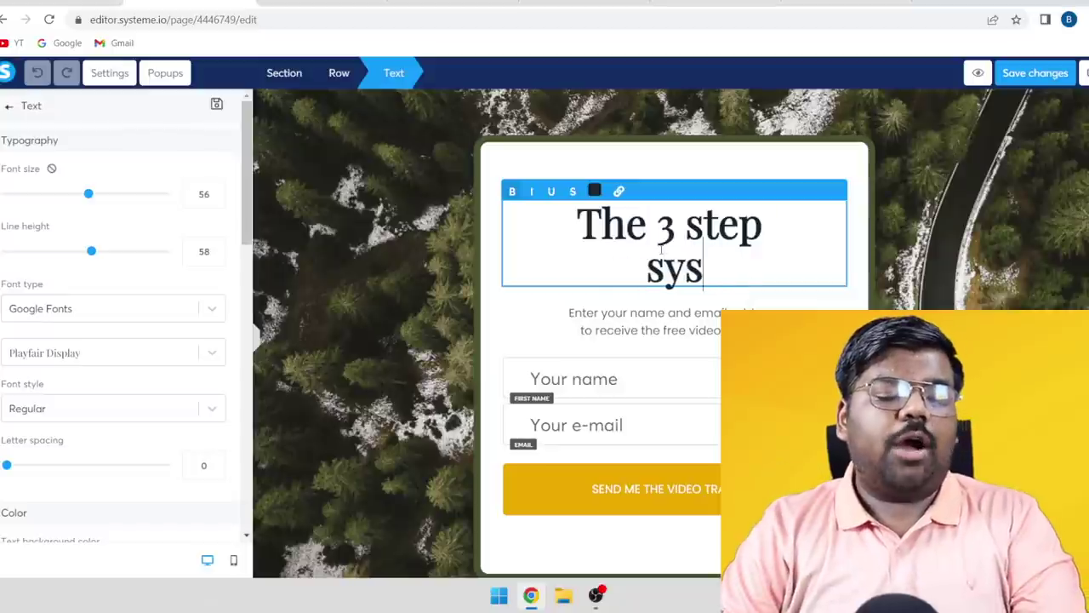
{"action": "left_click", "coordinate": [642, 314]}
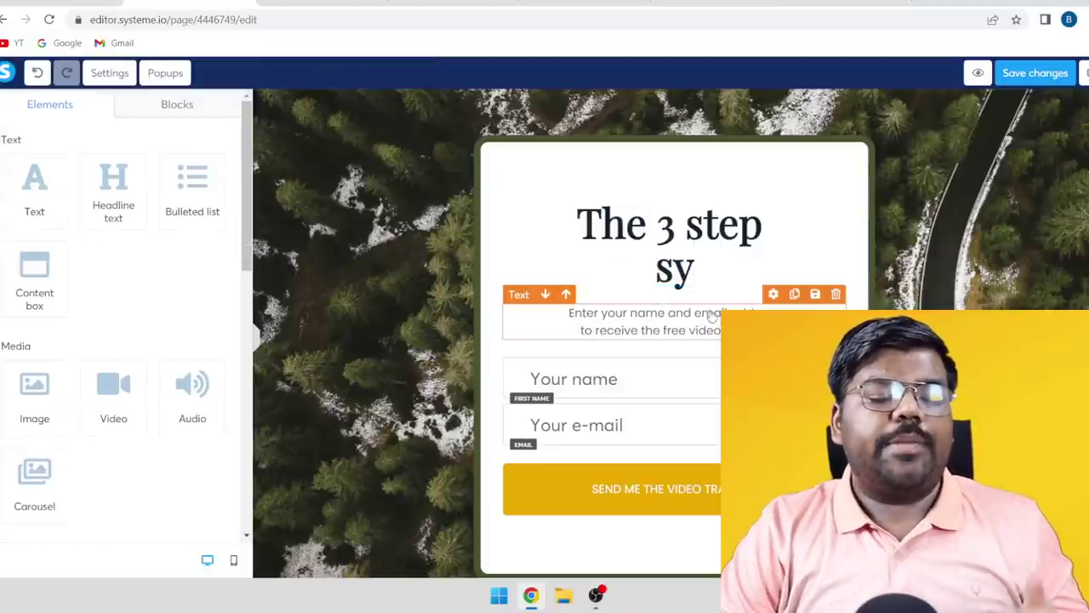
{"action": "scroll", "coordinate": [704, 328], "scroll_direction": "down", "scroll_amount": 1}
{"action": "left_click", "coordinate": [635, 326]}
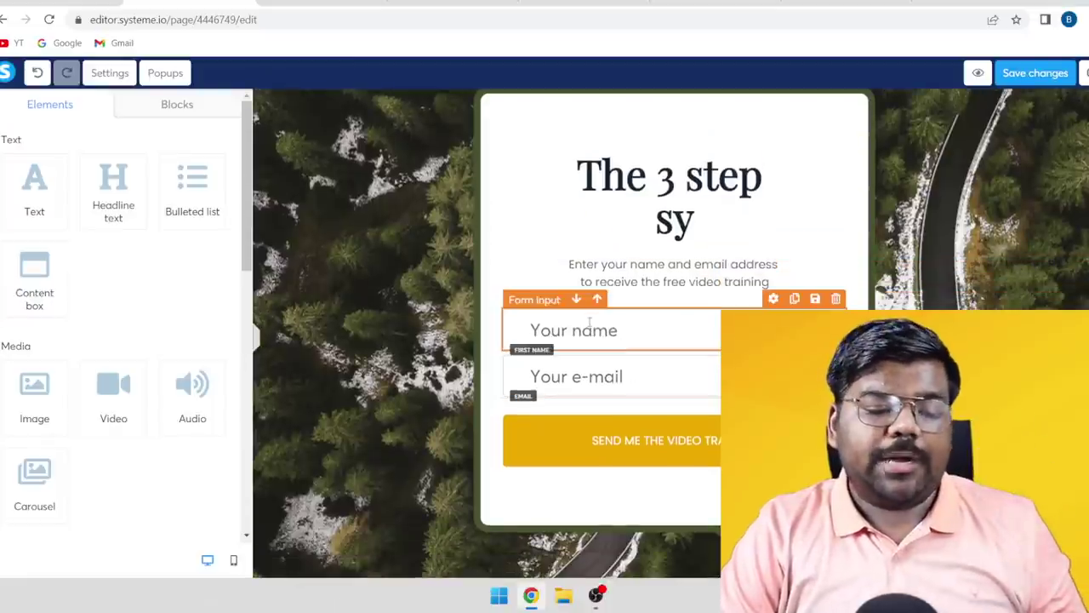
{"action": "left_click", "coordinate": [637, 328]}
{"action": "left_click", "coordinate": [625, 380]}
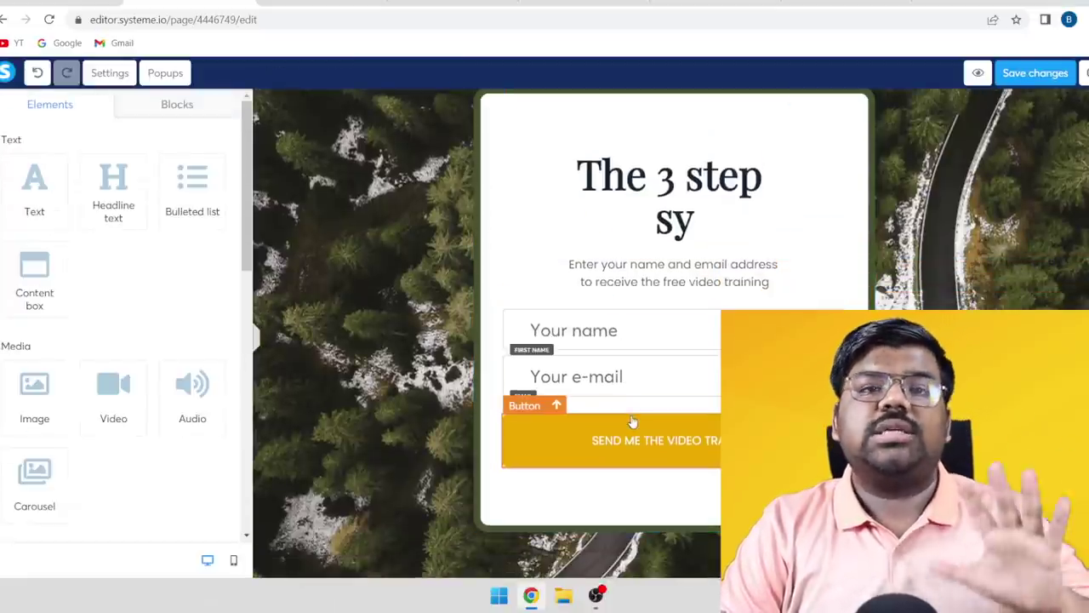
Step: Change the text of the yellow form button to CLCIK
{"action": "left_click", "coordinate": [651, 443]}
{"action": "left_click", "coordinate": [674, 449]}
{"action": "left_click", "coordinate": [646, 442]}
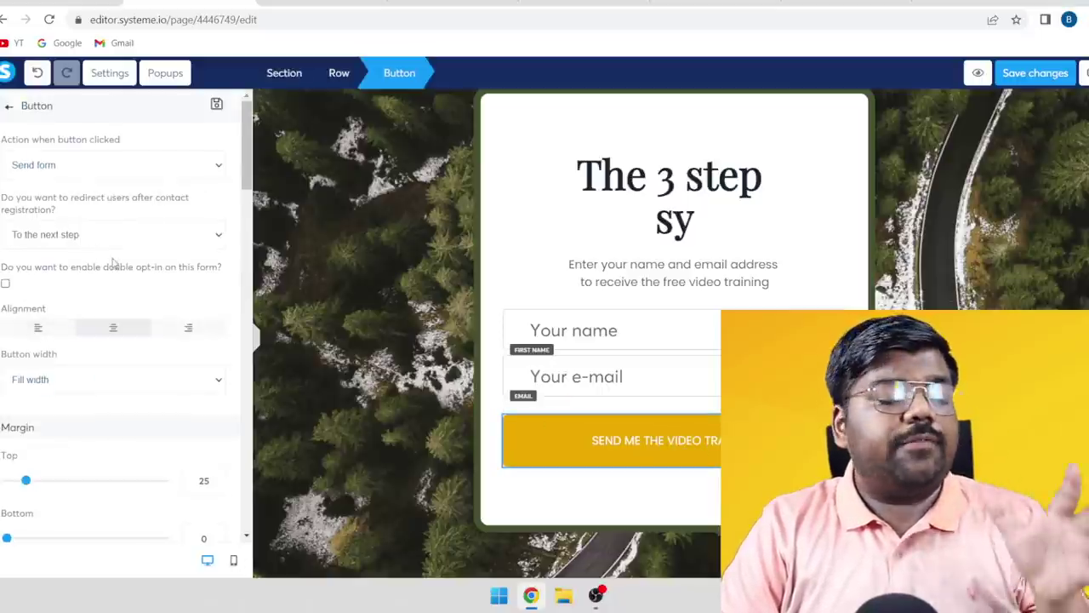
{"action": "scroll", "coordinate": [110, 251], "scroll_direction": "down", "scroll_amount": 3}
{"action": "scroll", "coordinate": [119, 249], "scroll_direction": "down", "scroll_amount": 6}
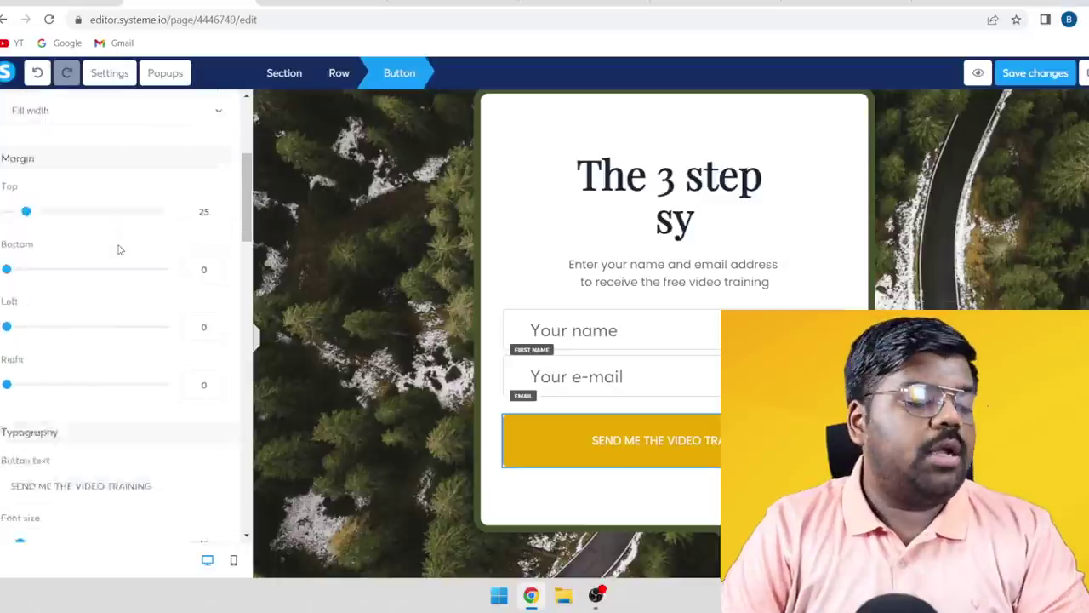
{"action": "scroll", "coordinate": [172, 320], "scroll_direction": "down", "scroll_amount": 2}
{"action": "left_click_drag", "start_coordinate": [181, 244], "coordinate": [10, 244]}
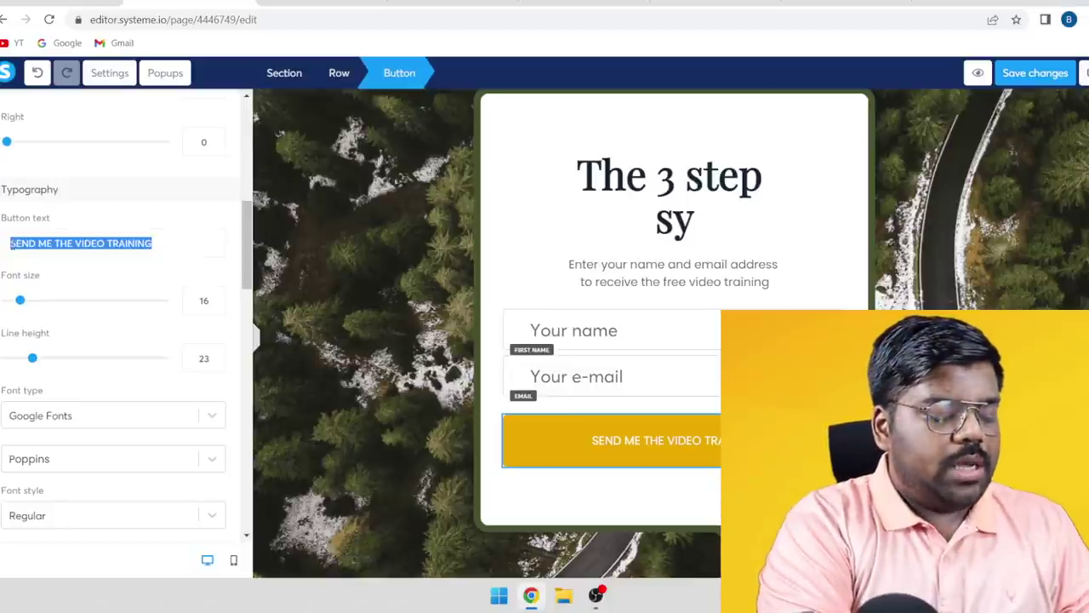
{"action": "type", "text": "CLCIK"}
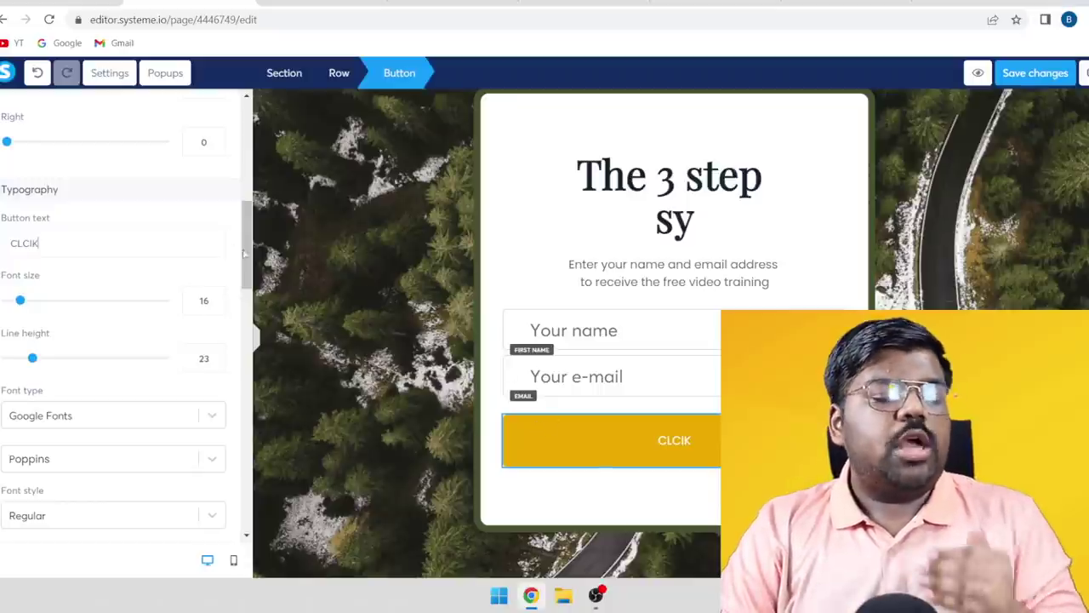
Step: Set the button to redirect users to a custom URL after contact registration and save the page changes
{"action": "scroll", "coordinate": [242, 253], "scroll_direction": "up", "scroll_amount": 4}
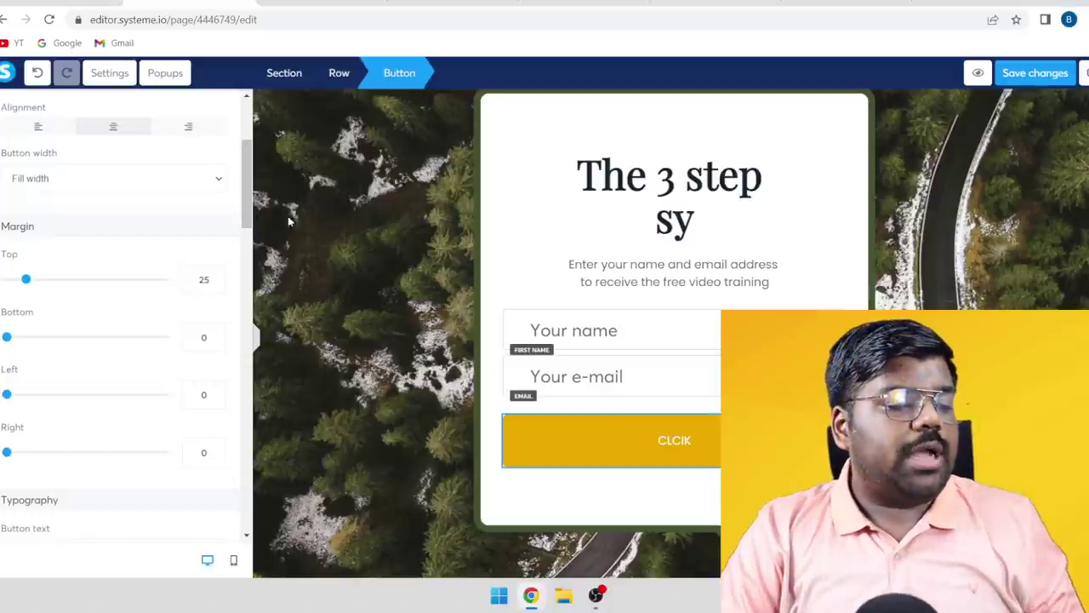
{"action": "scroll", "coordinate": [246, 183], "scroll_direction": "up", "scroll_amount": 3}
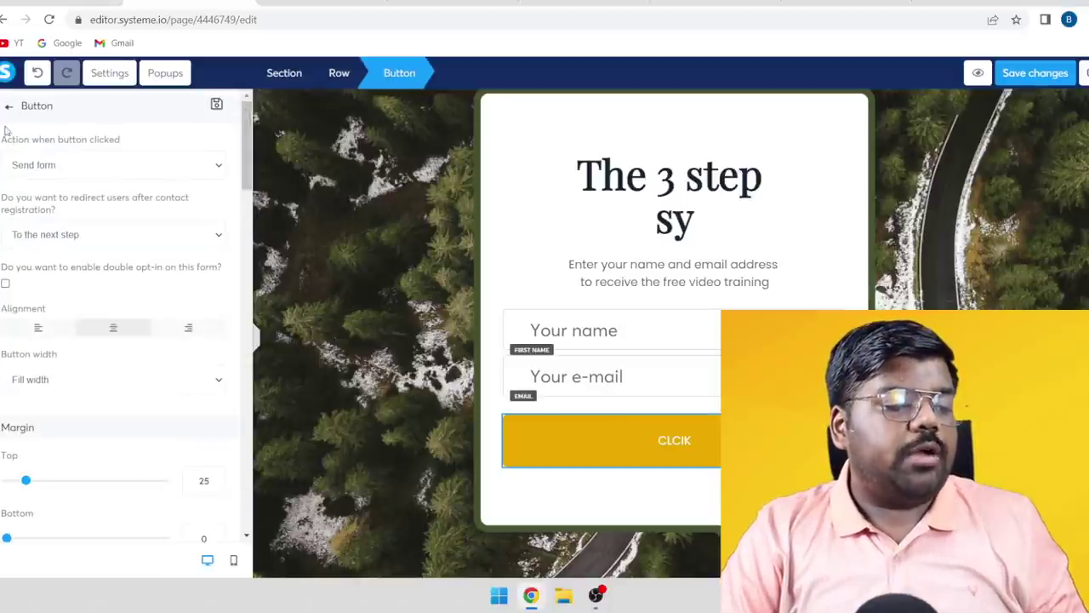
{"action": "left_click_drag", "start_coordinate": [12, 140], "coordinate": [99, 140]}
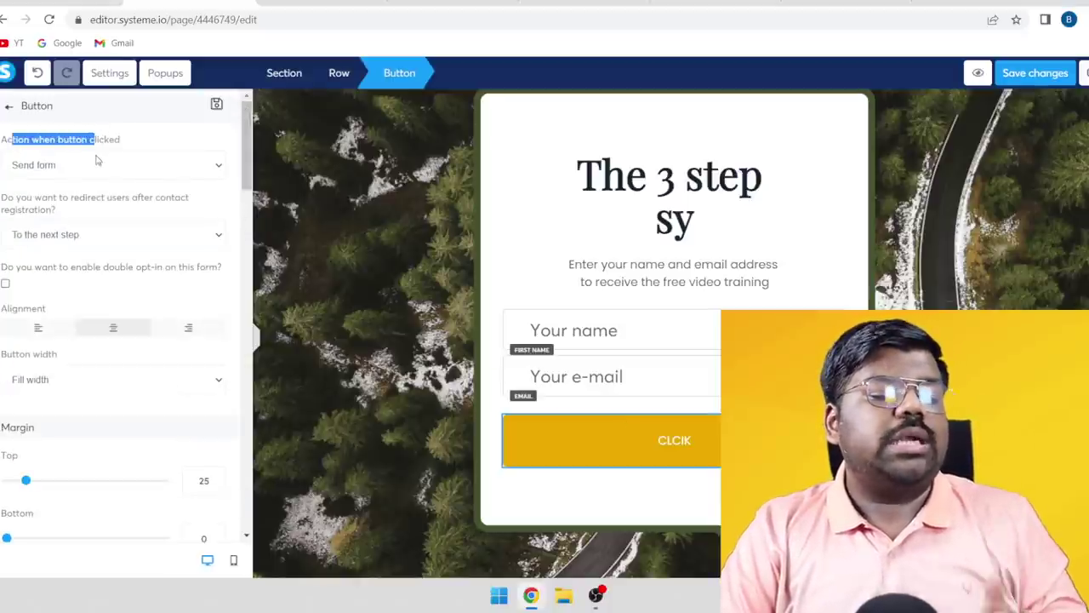
{"action": "left_click", "coordinate": [96, 163]}
{"action": "left_click", "coordinate": [91, 186]}
{"action": "left_click_drag", "start_coordinate": [6, 197], "coordinate": [95, 199]}
{"action": "left_click", "coordinate": [129, 200]}
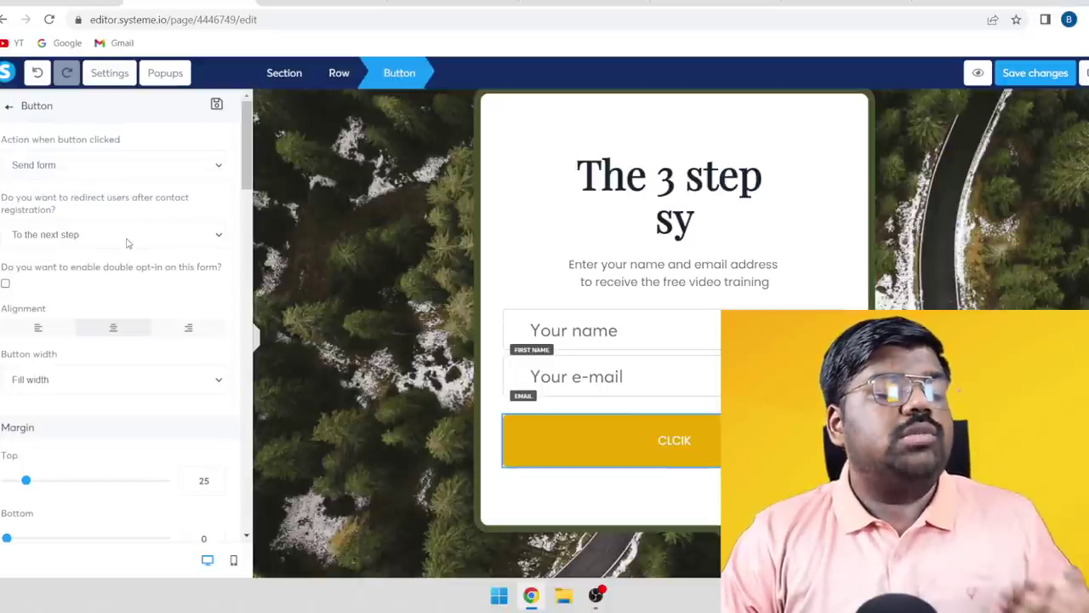
{"action": "left_click", "coordinate": [130, 239]}
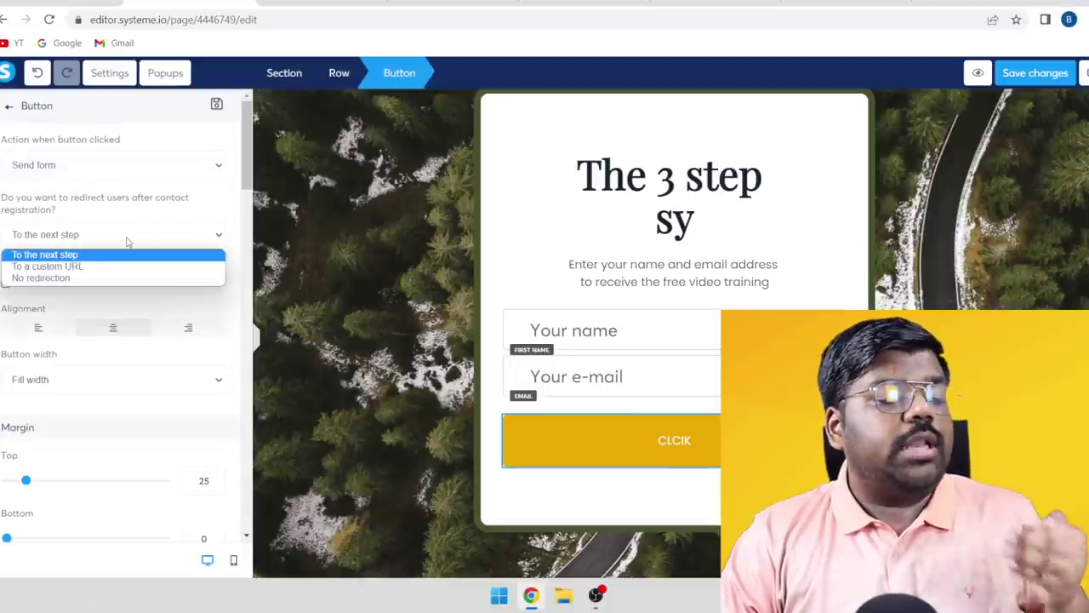
{"action": "left_click", "coordinate": [93, 269]}
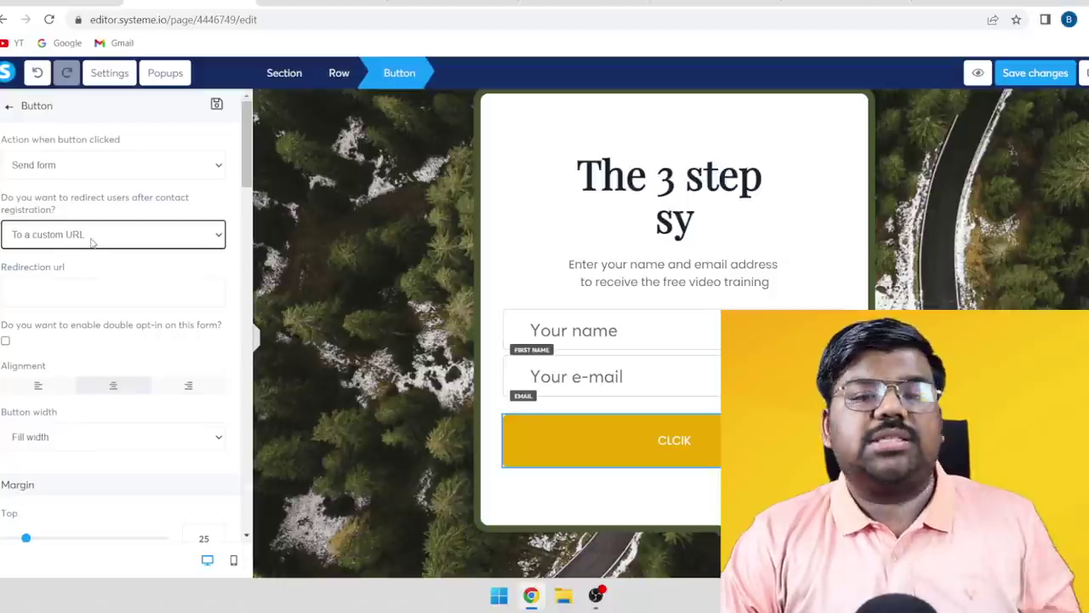
{"action": "left_click", "coordinate": [91, 284]}
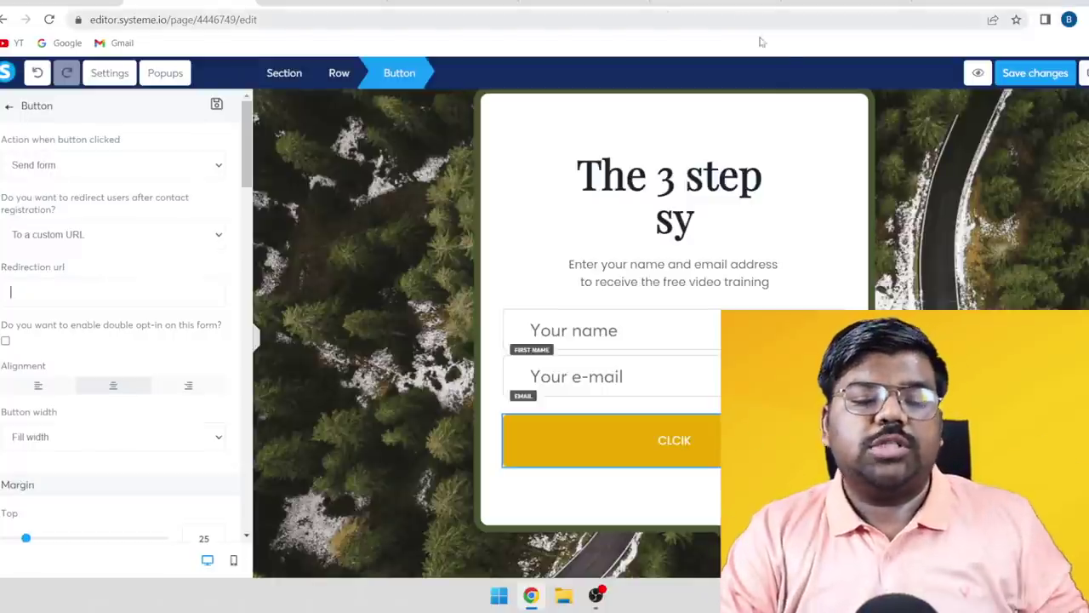
{"action": "left_click", "coordinate": [1055, 74]}
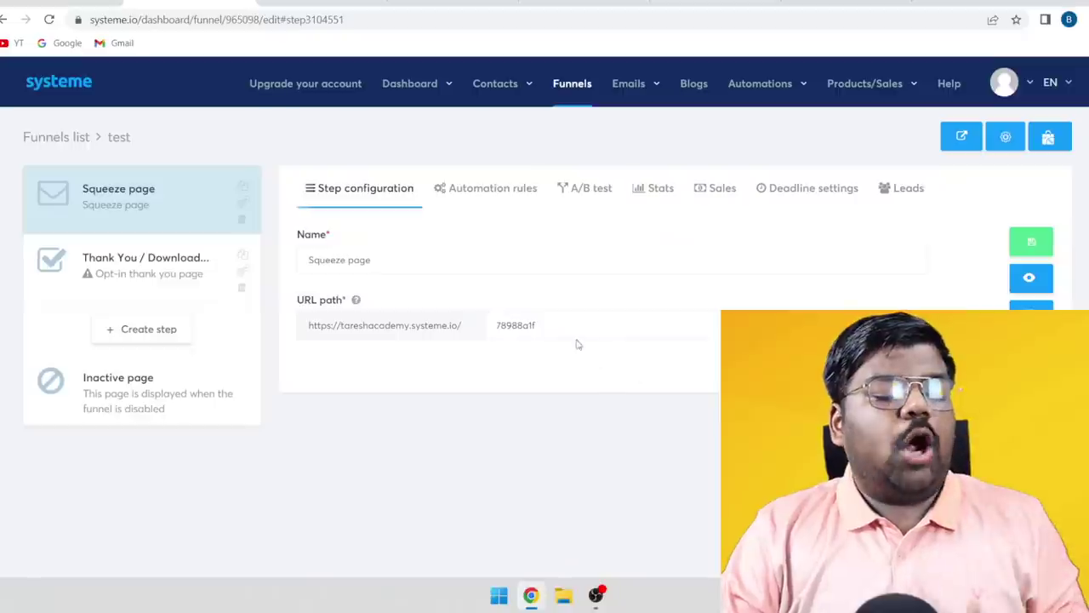
{"action": "left_click_drag", "start_coordinate": [545, 327], "coordinate": [430, 322]}
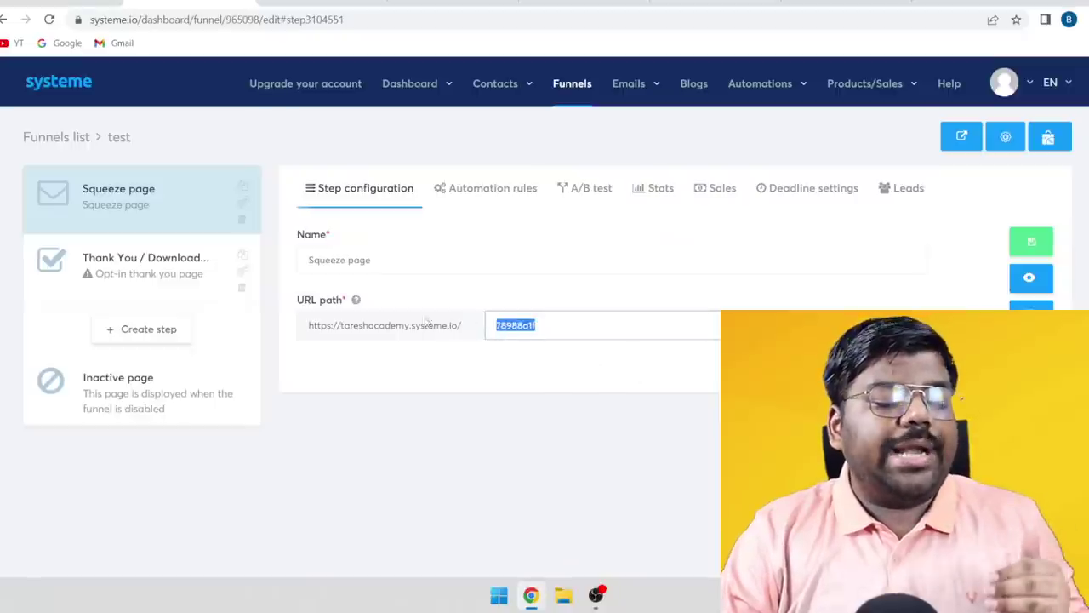
{"action": "left_click_drag", "start_coordinate": [310, 325], "coordinate": [401, 330]}
{"action": "left_click", "coordinate": [401, 330]}
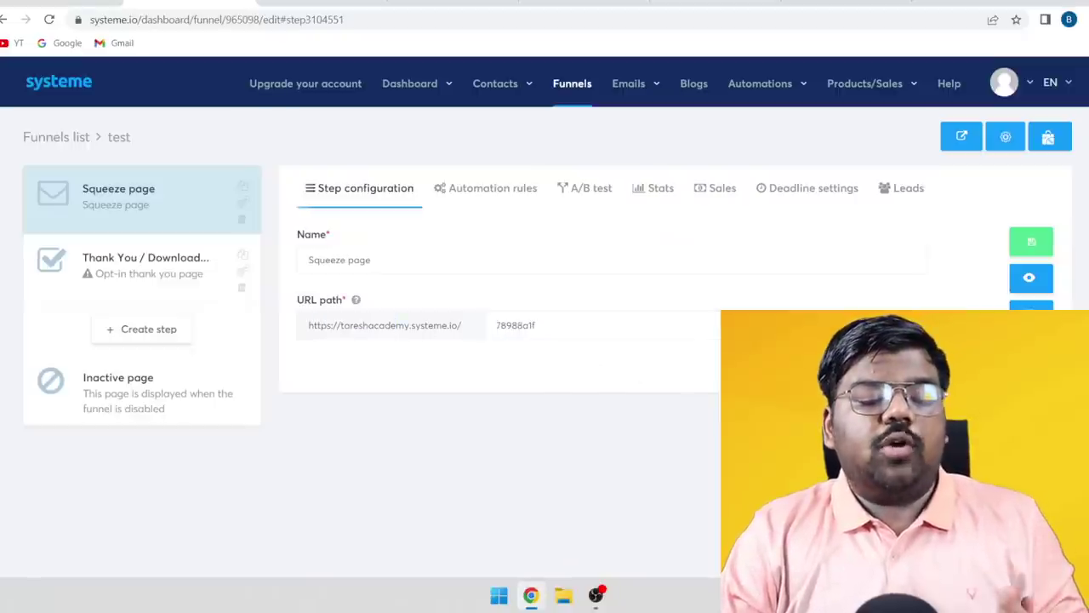
{"action": "left_click", "coordinate": [762, 301]}
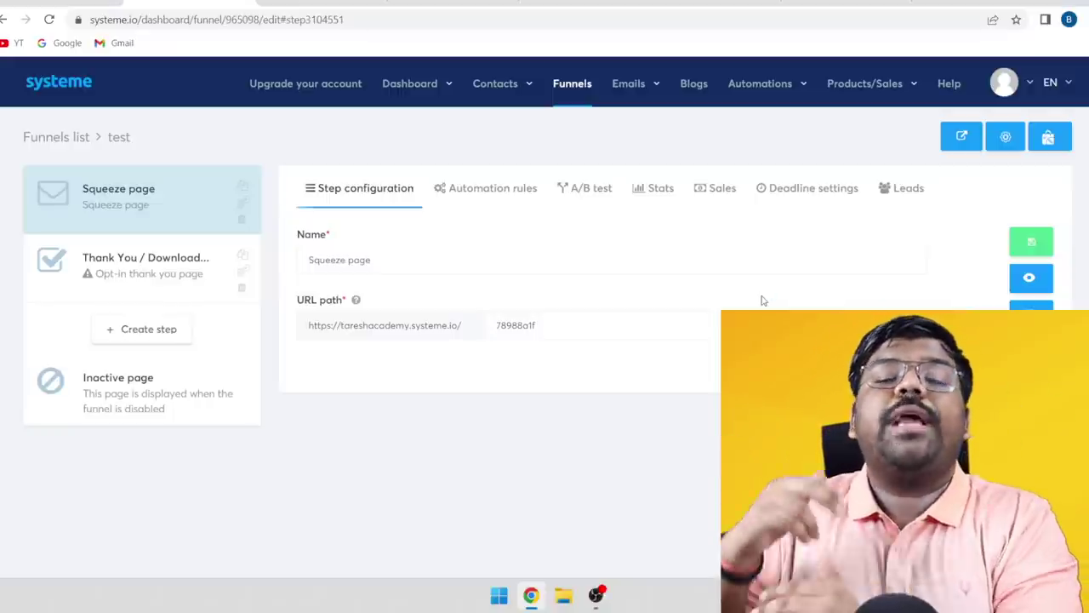
Step: Create a new automation workflow named "test"
{"action": "mouse_move", "coordinate": [752, 87]}
{"action": "left_click", "coordinate": [760, 134]}
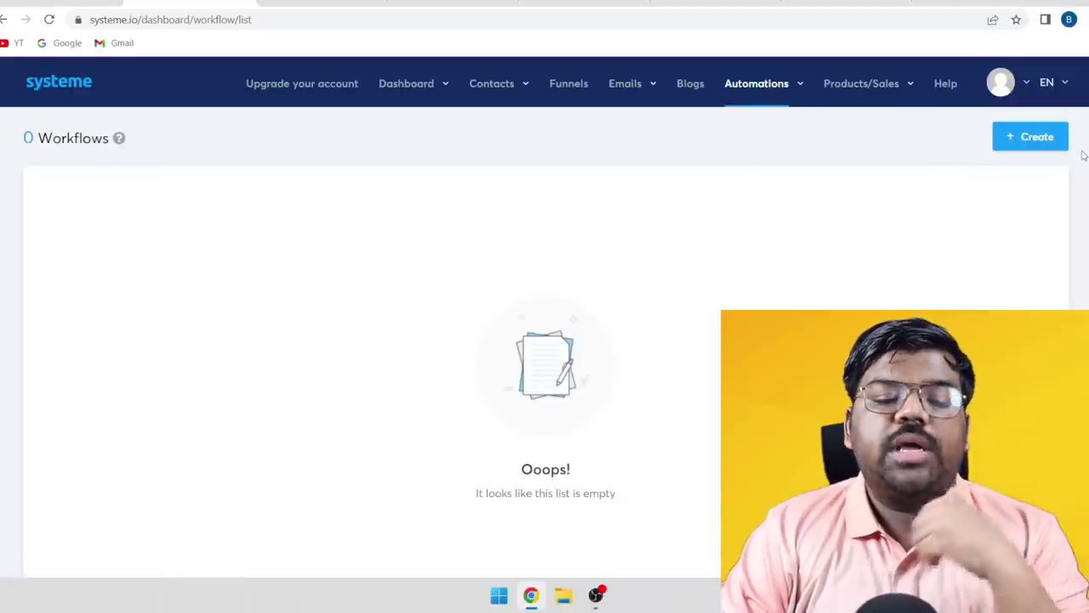
{"action": "left_click", "coordinate": [1042, 142]}
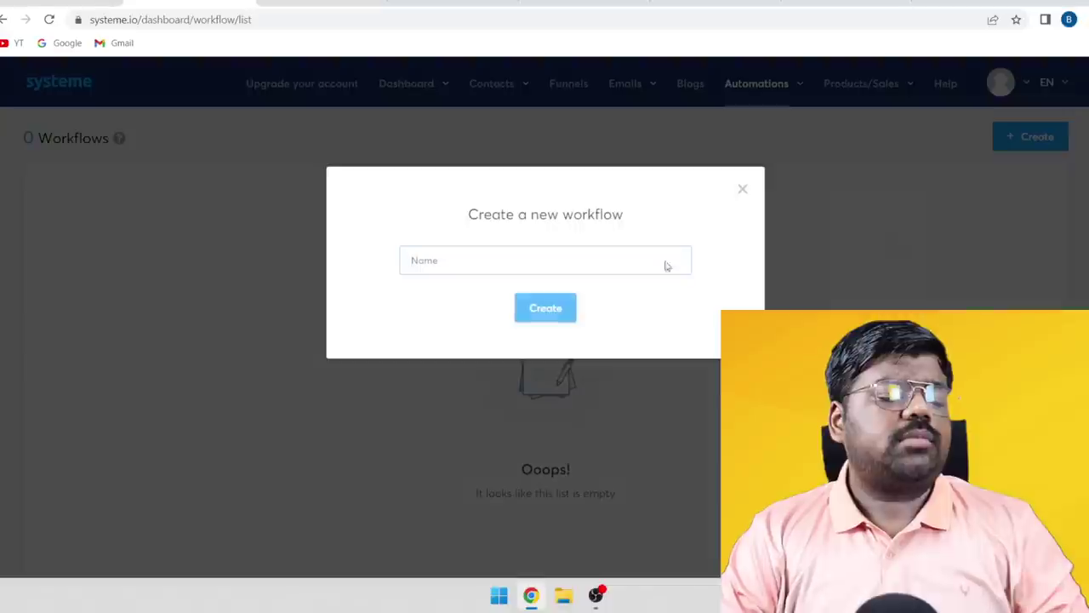
{"action": "left_click", "coordinate": [455, 251]}
{"action": "type", "text": "tr"}
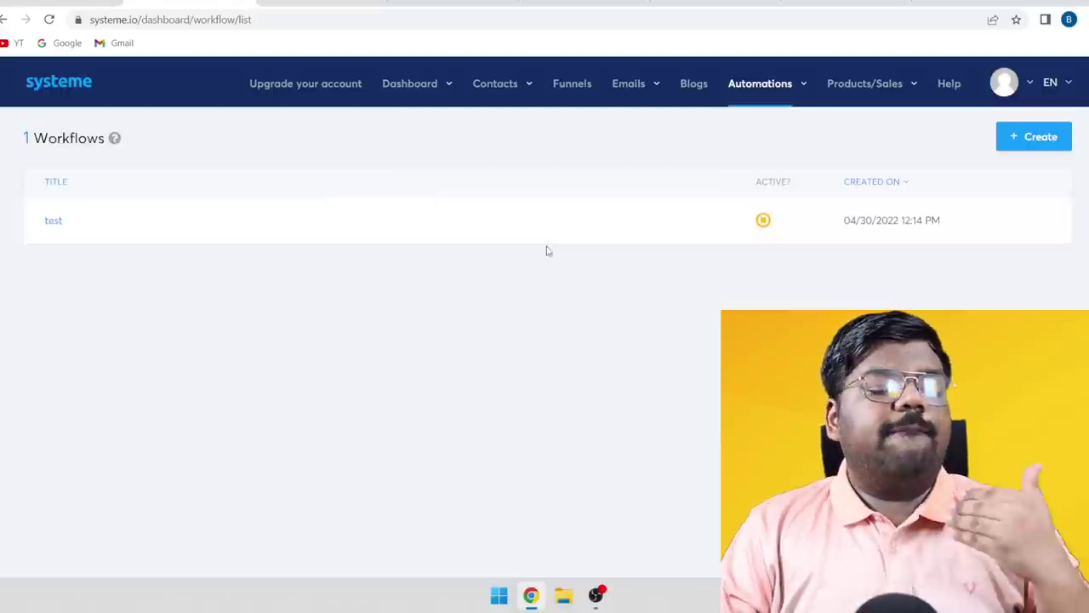
Step: Open the test workflow for editing and create its first trigger, Funnel form subscribed, for the first listed Squeeze page
{"action": "mouse_move", "coordinate": [984, 244]}
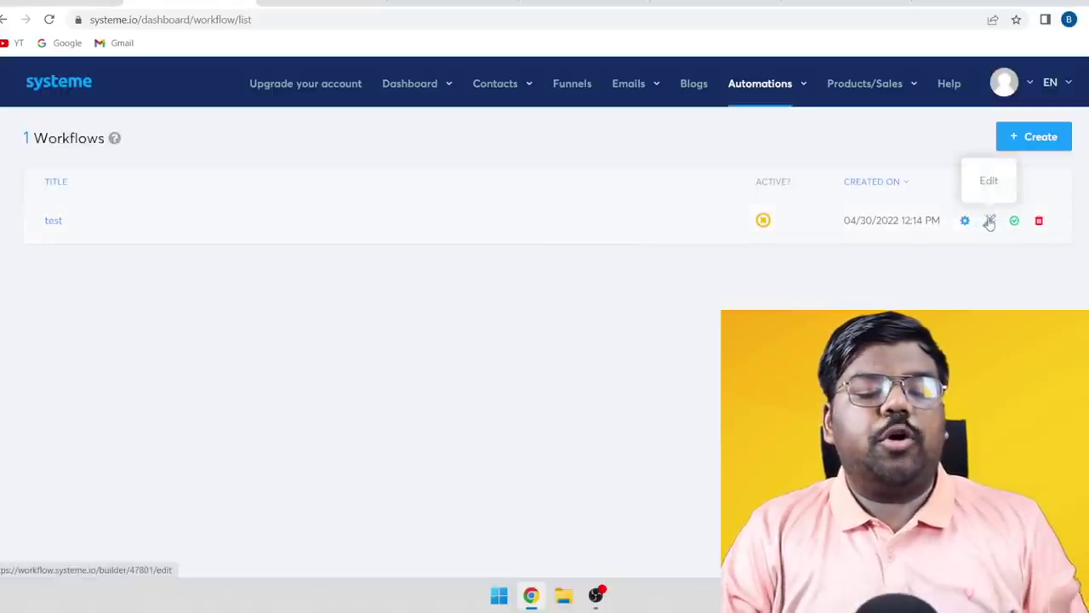
{"action": "left_click", "coordinate": [989, 221]}
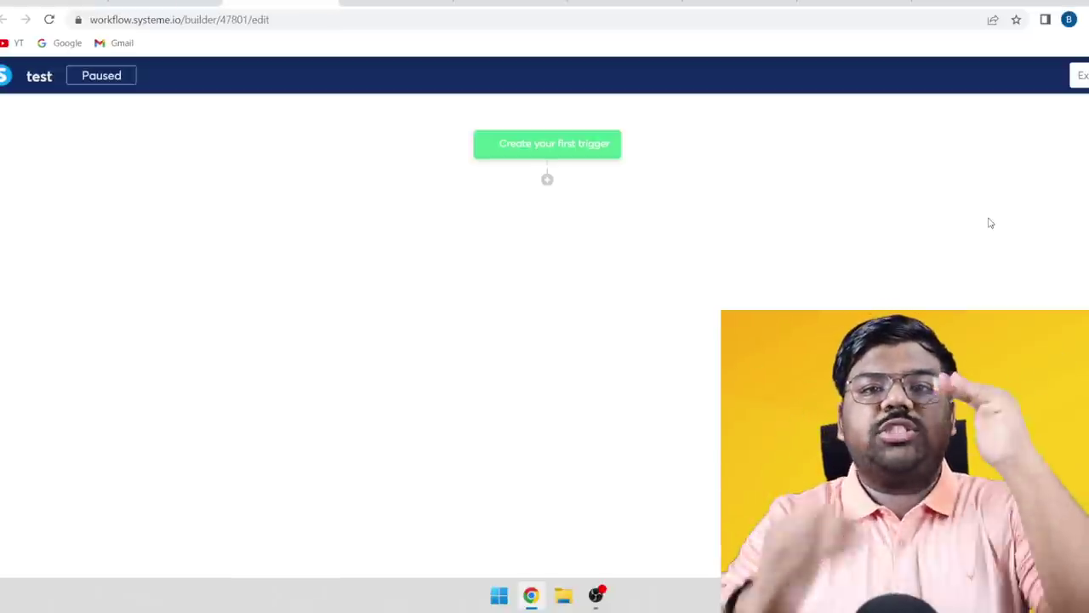
{"action": "left_click", "coordinate": [537, 147]}
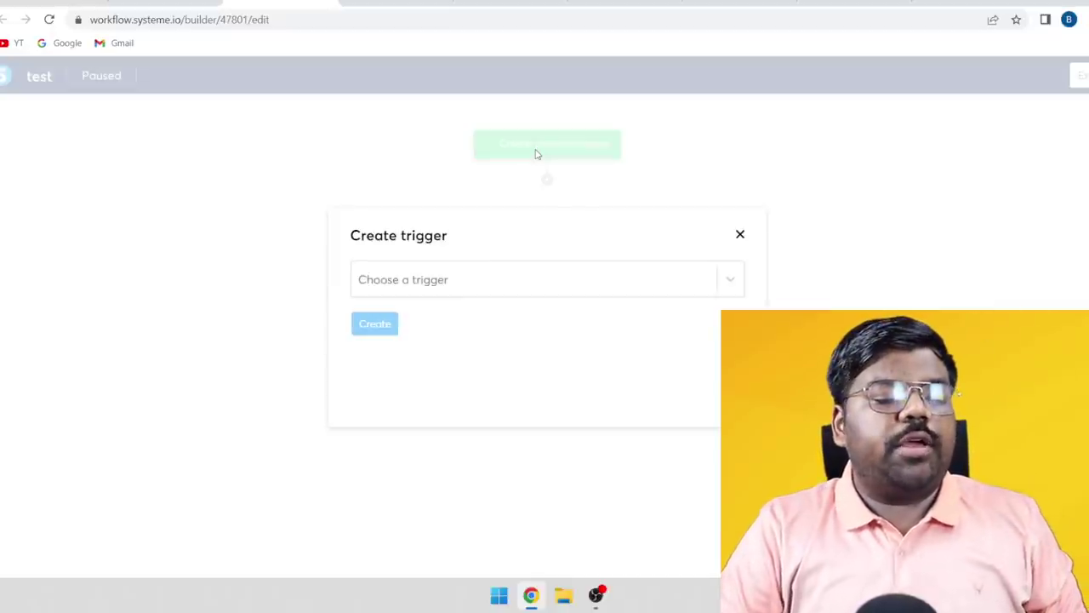
{"action": "left_click", "coordinate": [478, 275]}
{"action": "scroll", "coordinate": [425, 366], "scroll_direction": "down", "scroll_amount": 2}
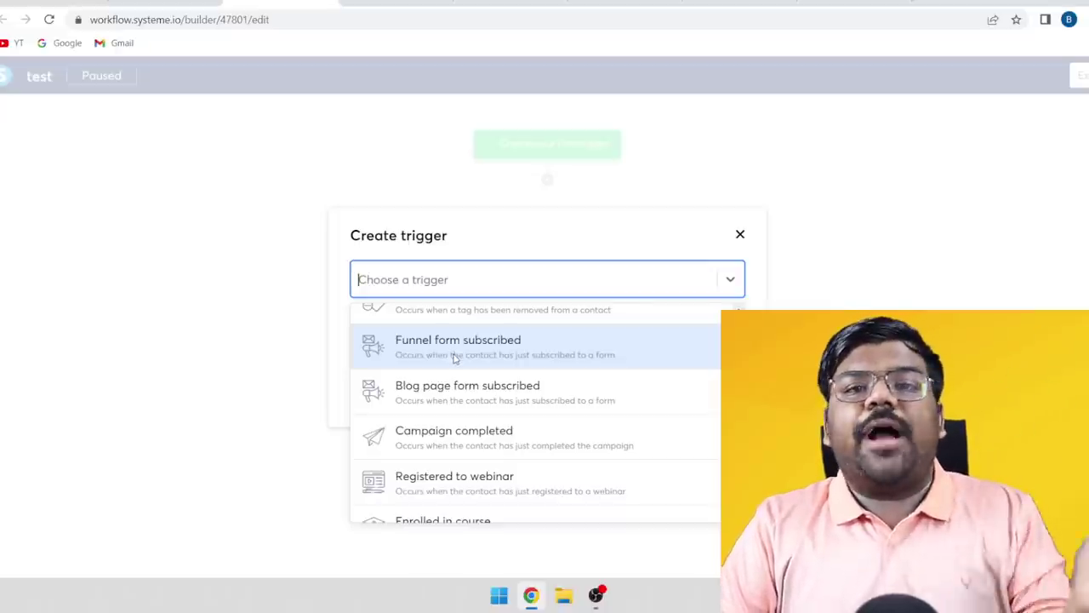
{"action": "scroll", "coordinate": [455, 361], "scroll_direction": "up", "scroll_amount": 1}
{"action": "left_click", "coordinate": [443, 418]}
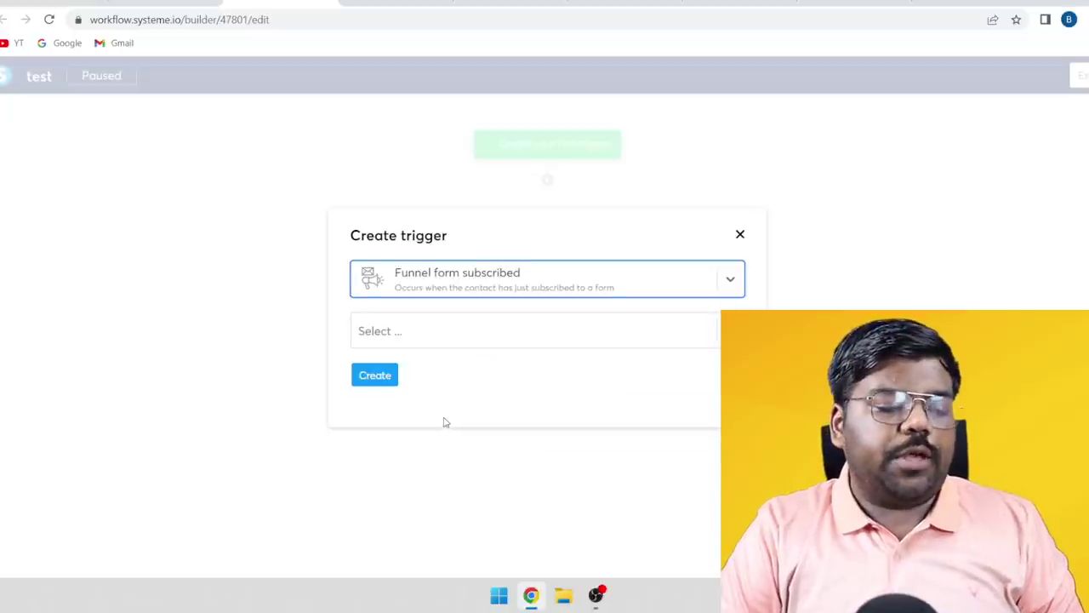
{"action": "left_click", "coordinate": [431, 338]}
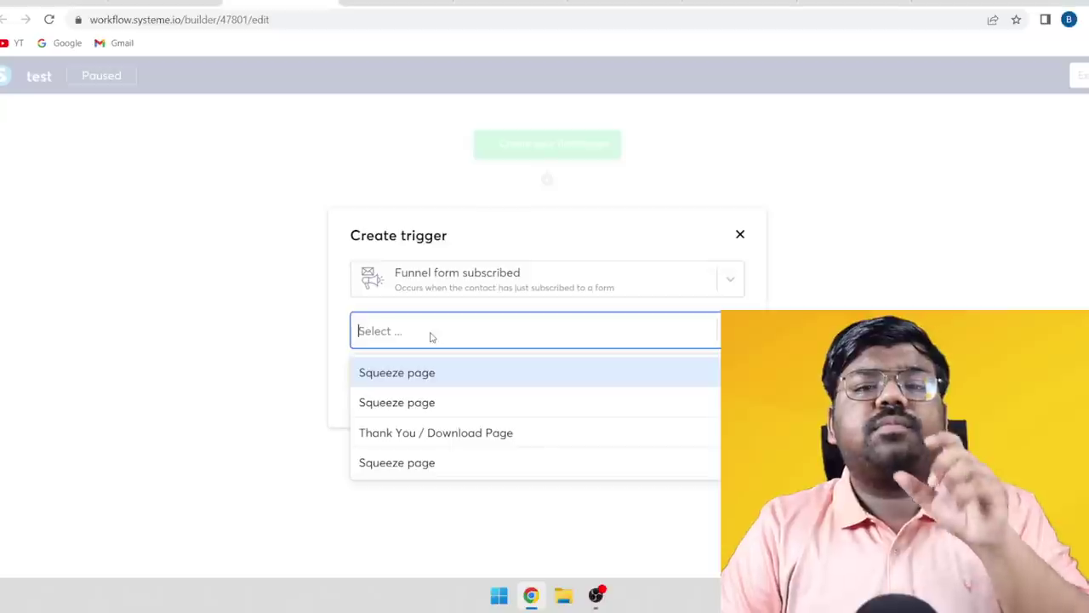
{"action": "left_click", "coordinate": [447, 374]}
{"action": "left_click", "coordinate": [377, 376]}
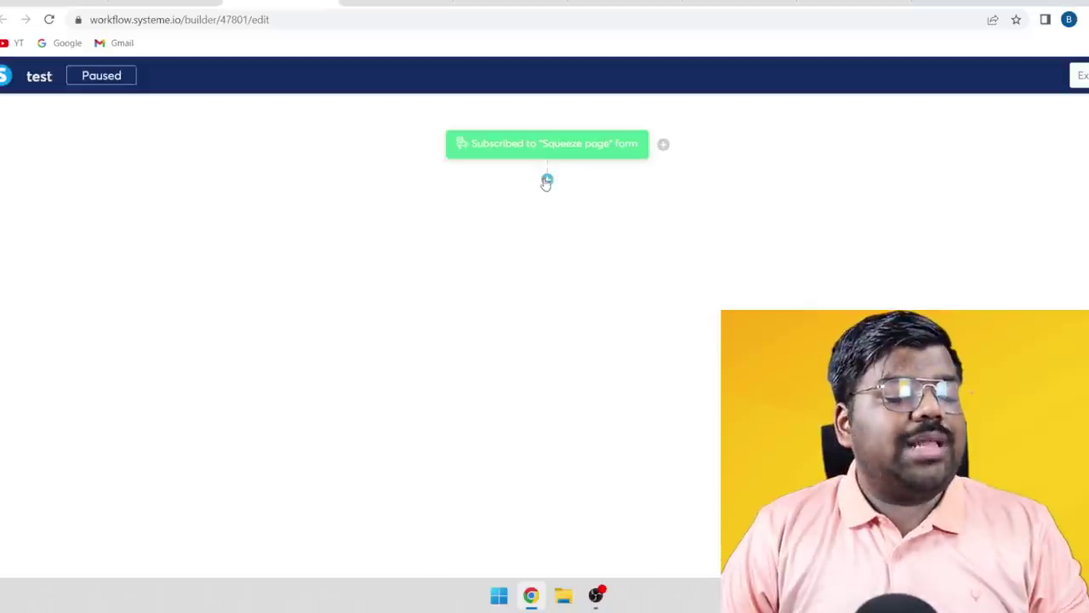
Step: Choose Send an email as the action following the trigger and start creating a new email for it
{"action": "left_click", "coordinate": [547, 180]}
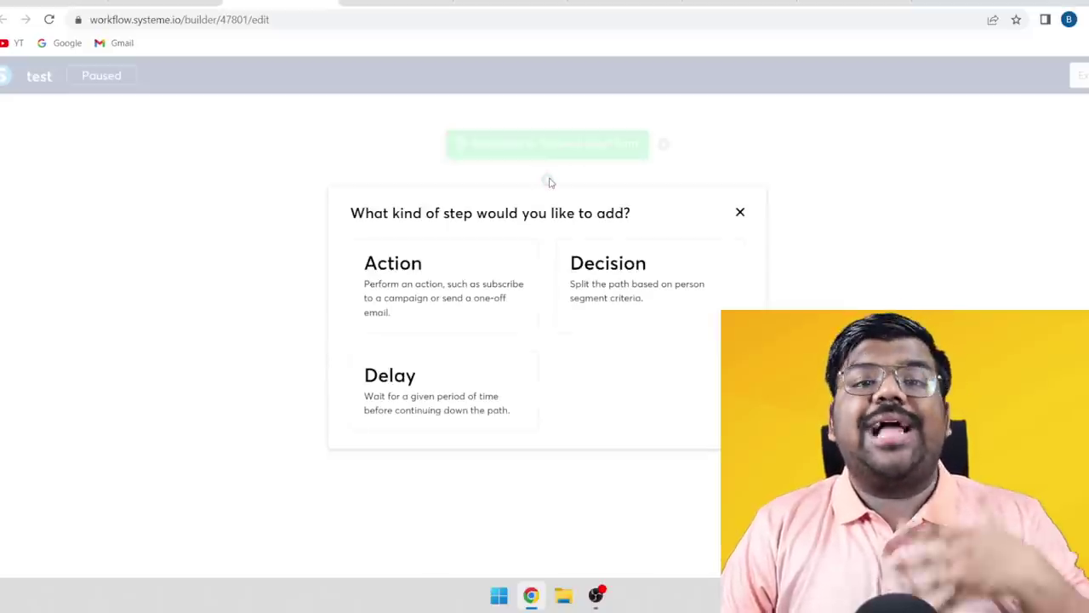
{"action": "left_click", "coordinate": [481, 287]}
{"action": "left_click", "coordinate": [515, 279]}
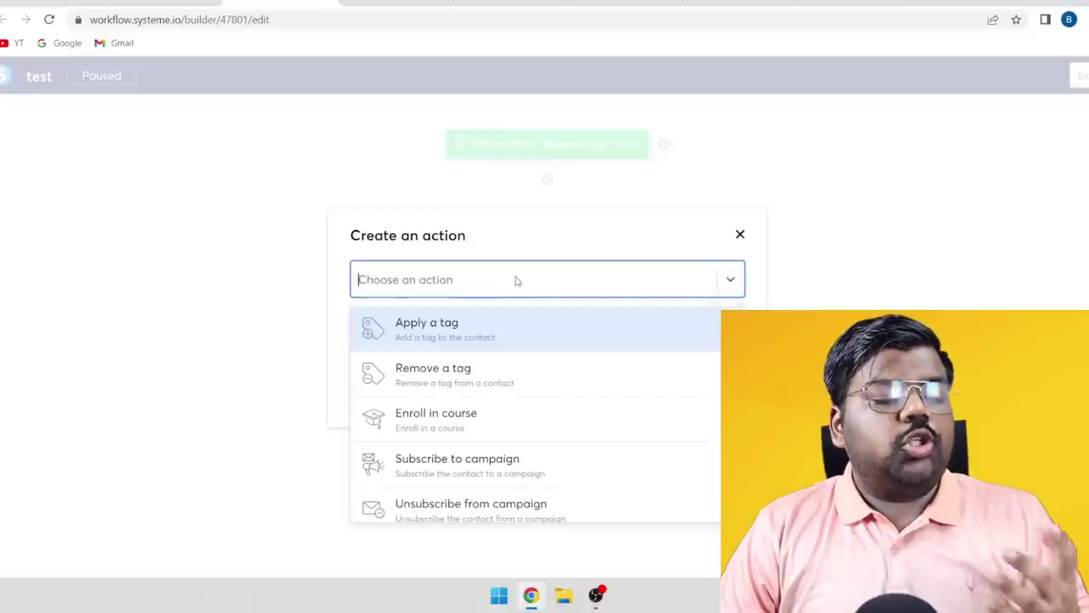
{"action": "scroll", "coordinate": [517, 430], "scroll_direction": "down", "scroll_amount": 2}
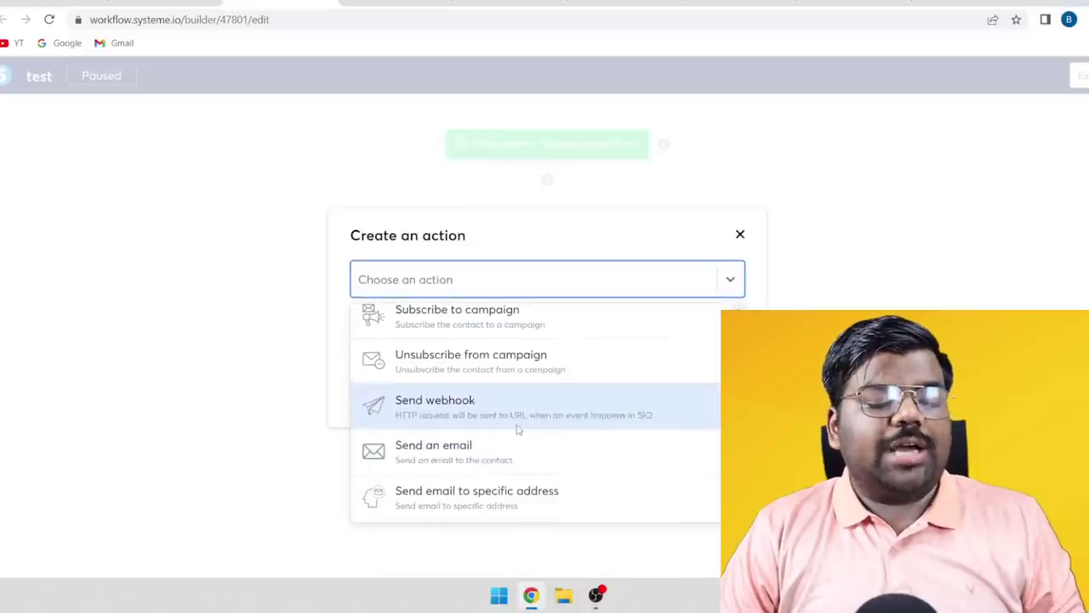
{"action": "left_click", "coordinate": [476, 454]}
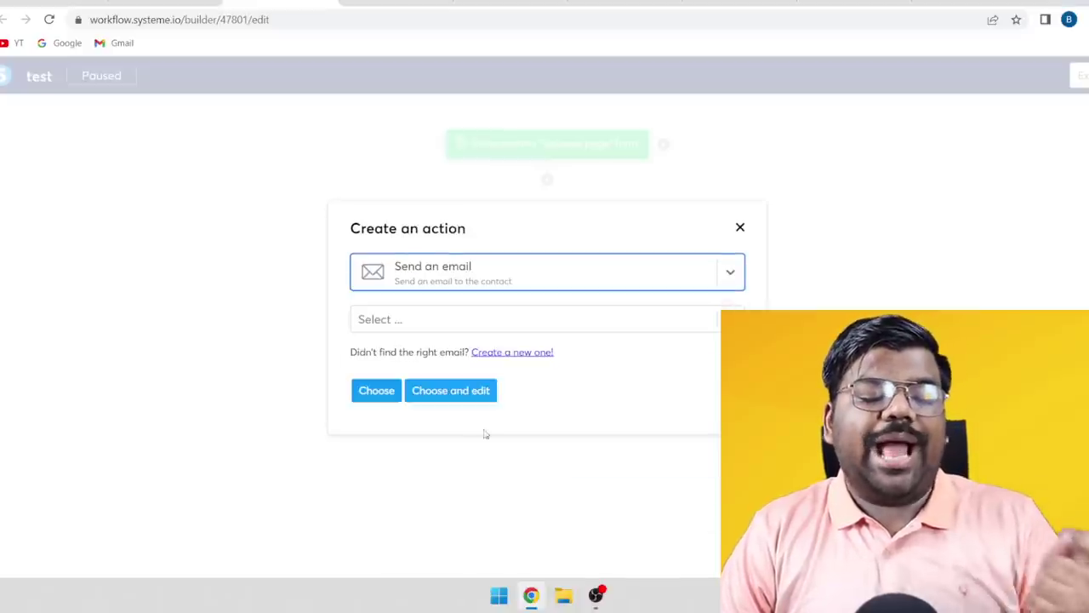
{"action": "left_click", "coordinate": [535, 357]}
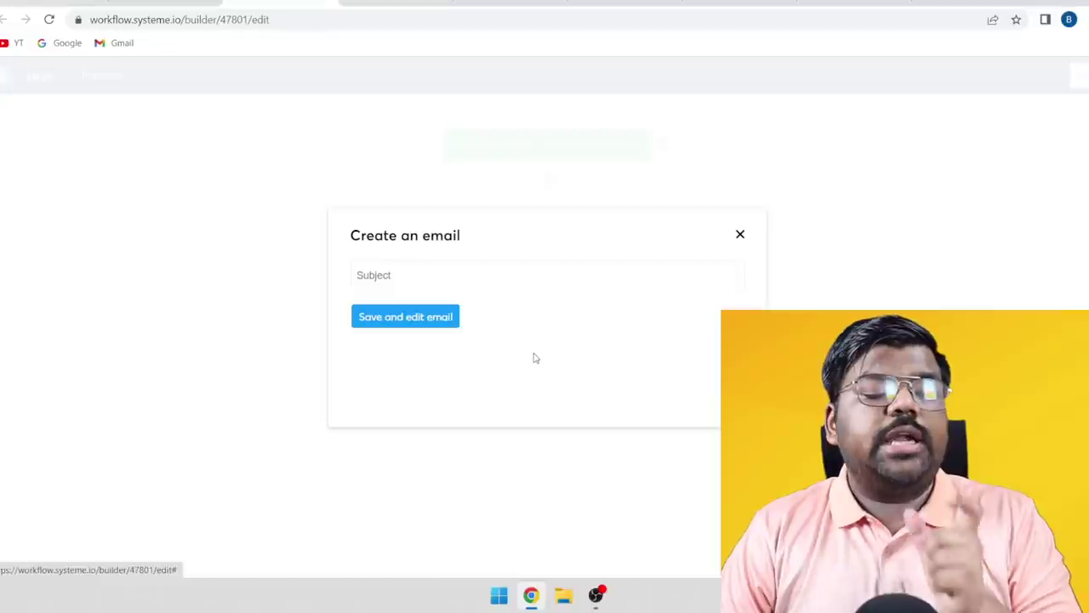
{"action": "left_click", "coordinate": [523, 277]}
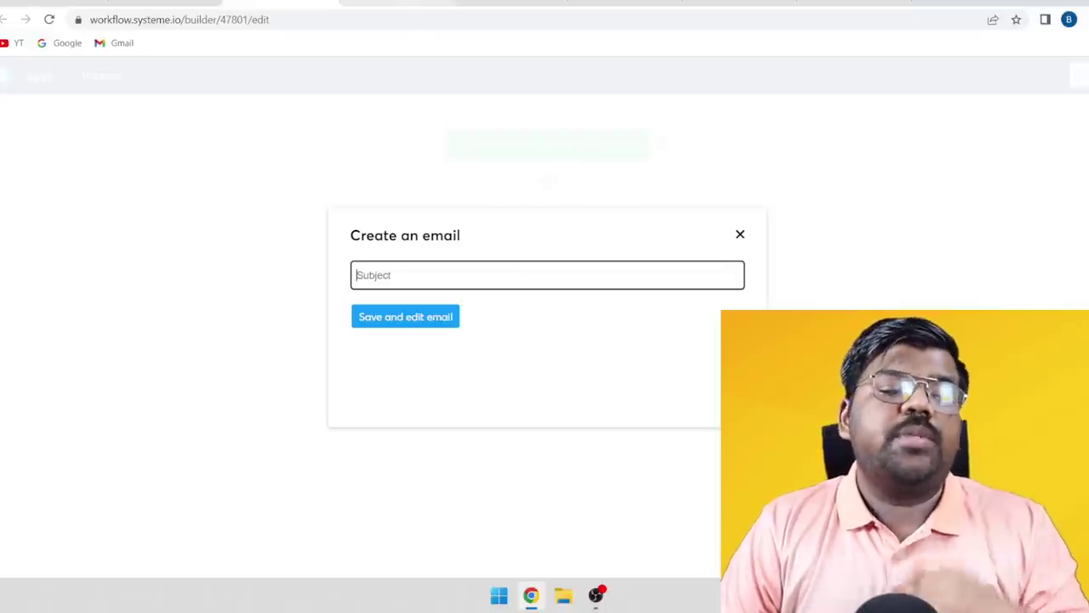
Step: Switch to the Digistore24 marketplace and look through the Internetmarketing & E-Business offers and their affiliate support pages
{"action": "left_click", "coordinate": [396, 3]}
{"action": "scroll", "coordinate": [910, 230], "scroll_direction": "up", "scroll_amount": 10}
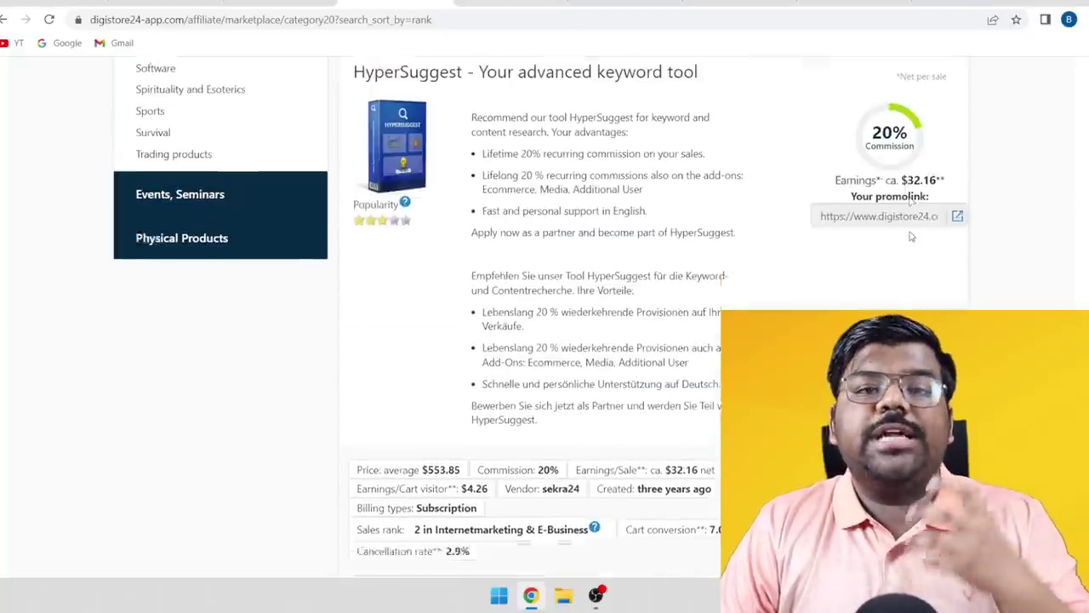
{"action": "scroll", "coordinate": [910, 234], "scroll_direction": "up", "scroll_amount": 2}
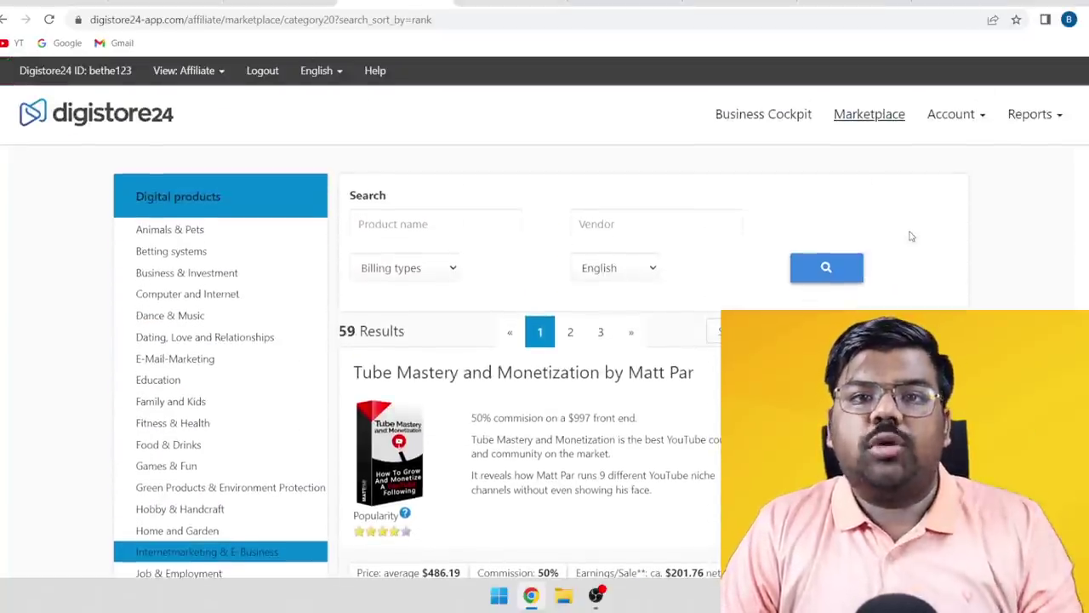
{"action": "scroll", "coordinate": [909, 232], "scroll_direction": "down", "scroll_amount": 2}
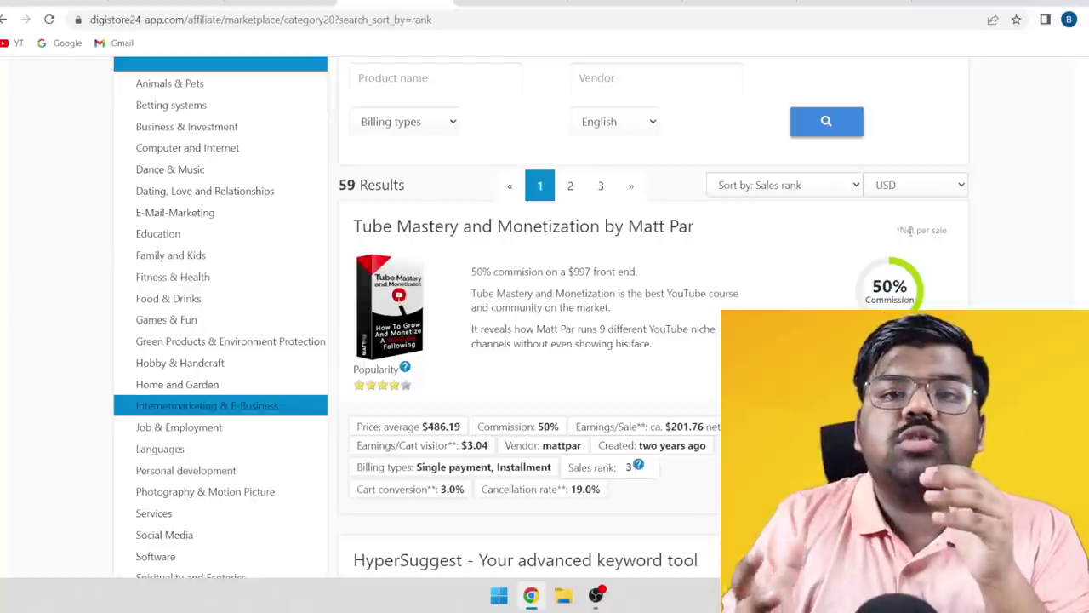
{"action": "scroll", "coordinate": [909, 232], "scroll_direction": "down", "scroll_amount": 3}
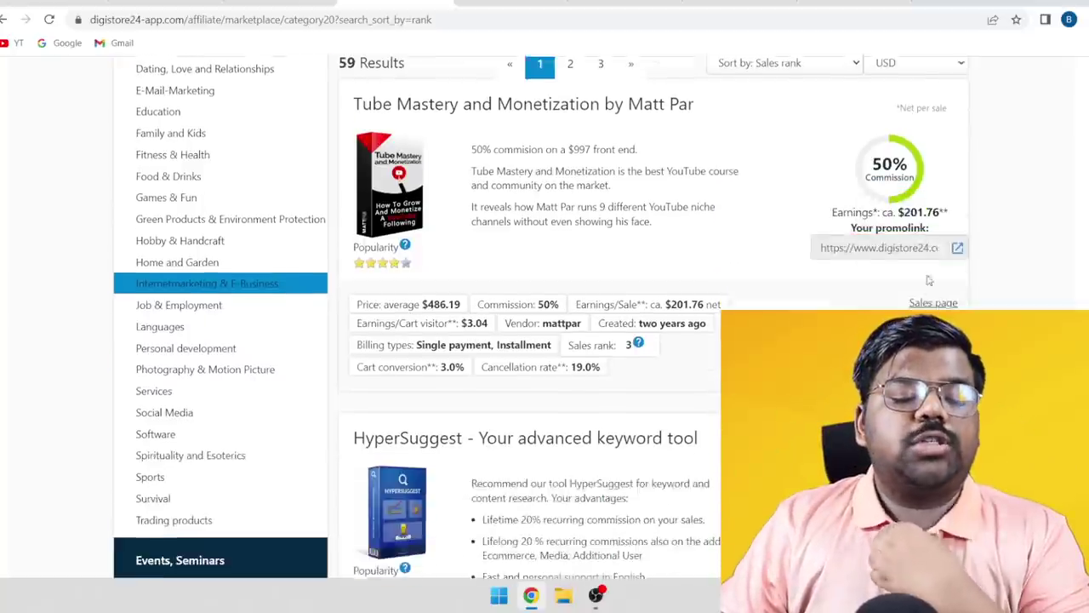
{"action": "right_click", "coordinate": [893, 223]}
{"action": "key", "text": "Escape"}
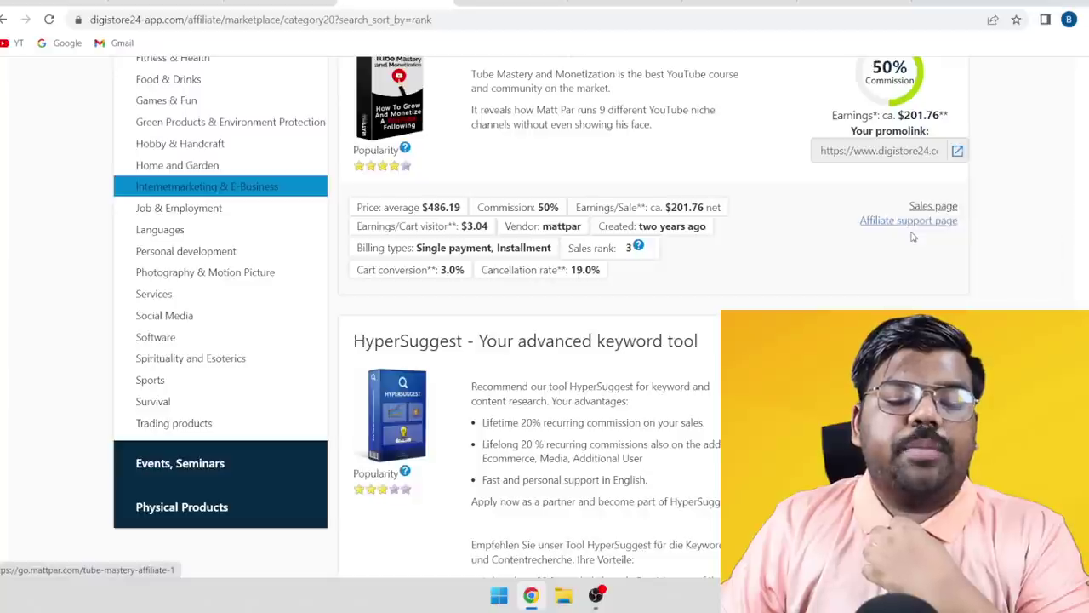
{"action": "scroll", "coordinate": [907, 295], "scroll_direction": "down", "scroll_amount": 7}
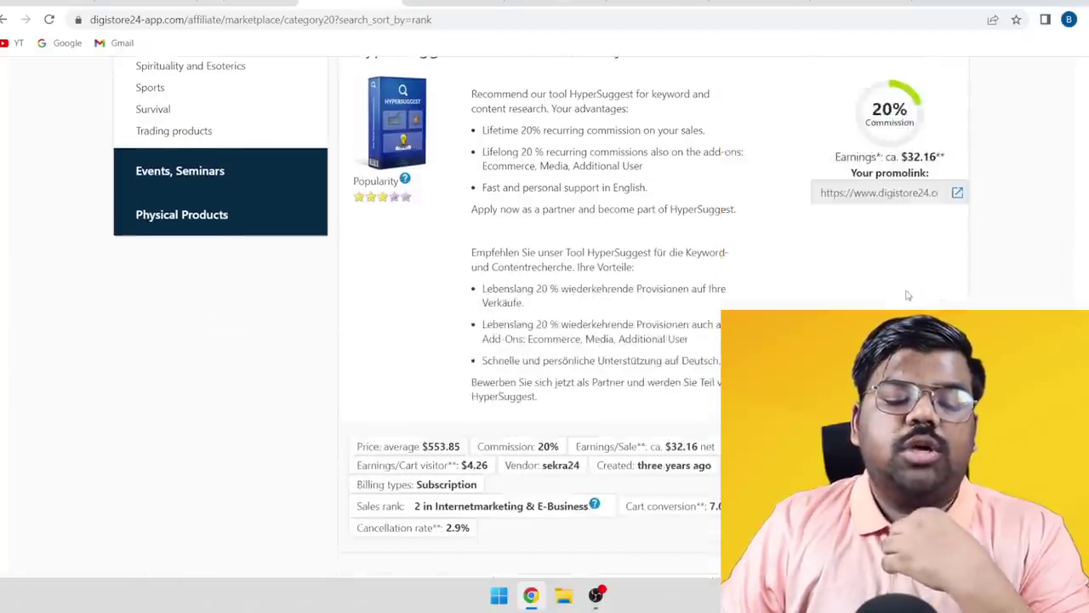
{"action": "scroll", "coordinate": [865, 253], "scroll_direction": "down", "scroll_amount": 10}
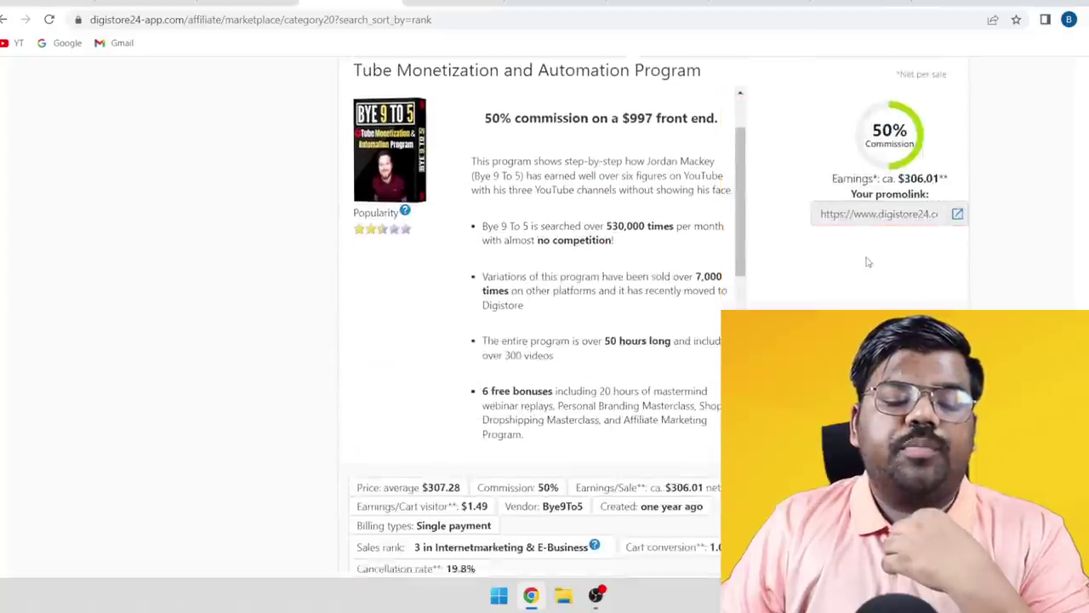
{"action": "scroll", "coordinate": [870, 267], "scroll_direction": "up", "scroll_amount": 2}
{"action": "left_click", "coordinate": [870, 150]}
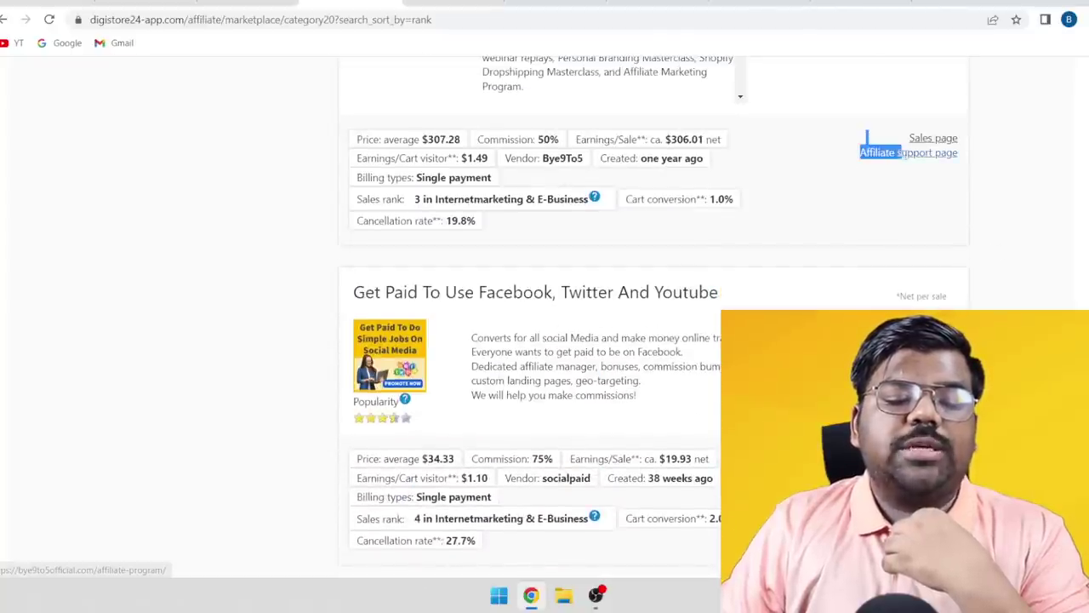
{"action": "scroll", "coordinate": [626, 256], "scroll_direction": "down", "scroll_amount": 17}
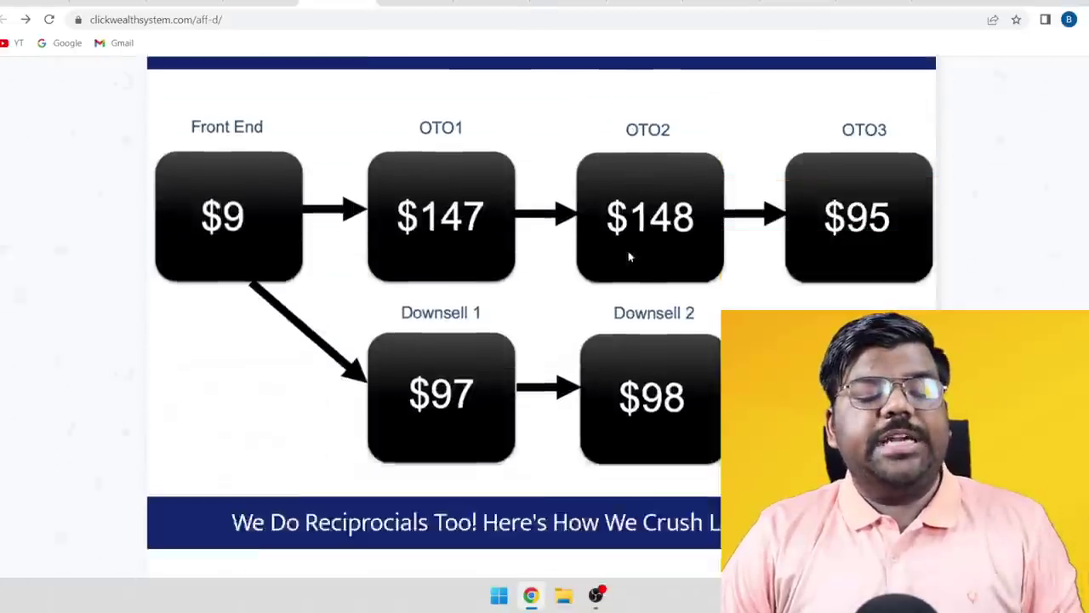
Step: Go through the Click Wealth System affiliate page and open its affiliate resources
{"action": "scroll", "coordinate": [649, 242], "scroll_direction": "down", "scroll_amount": 12}
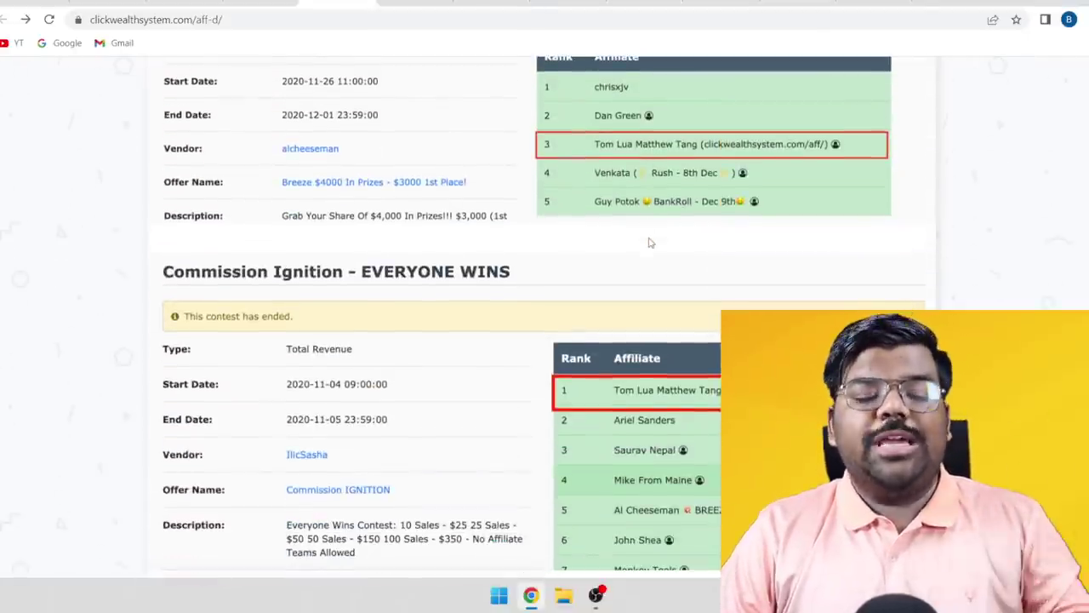
{"action": "scroll", "coordinate": [649, 243], "scroll_direction": "down", "scroll_amount": 10}
{"action": "scroll", "coordinate": [649, 242], "scroll_direction": "down", "scroll_amount": 15}
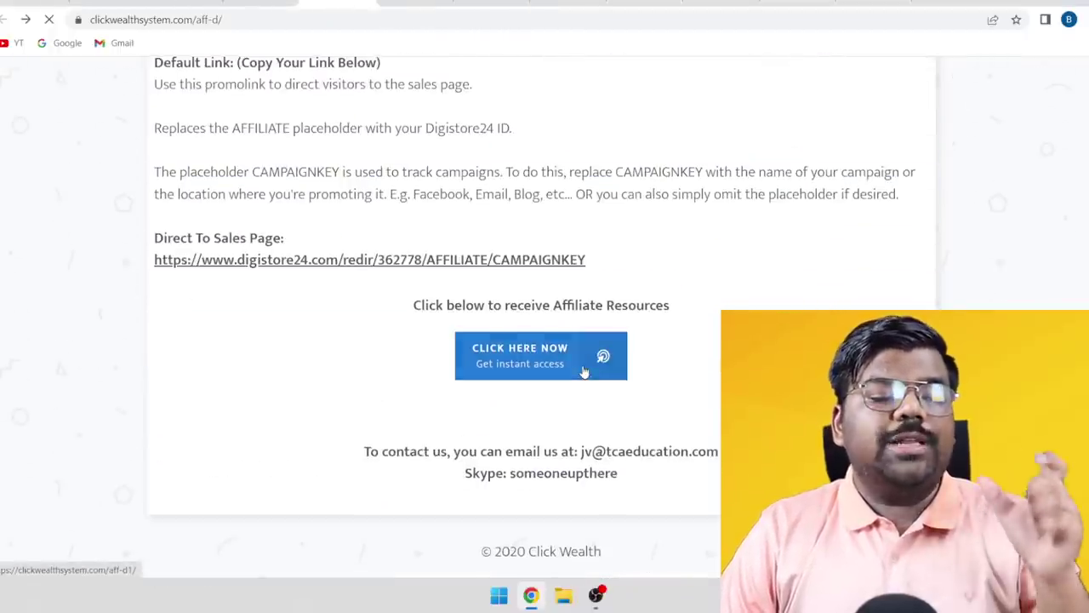
{"action": "left_click", "coordinate": [583, 370]}
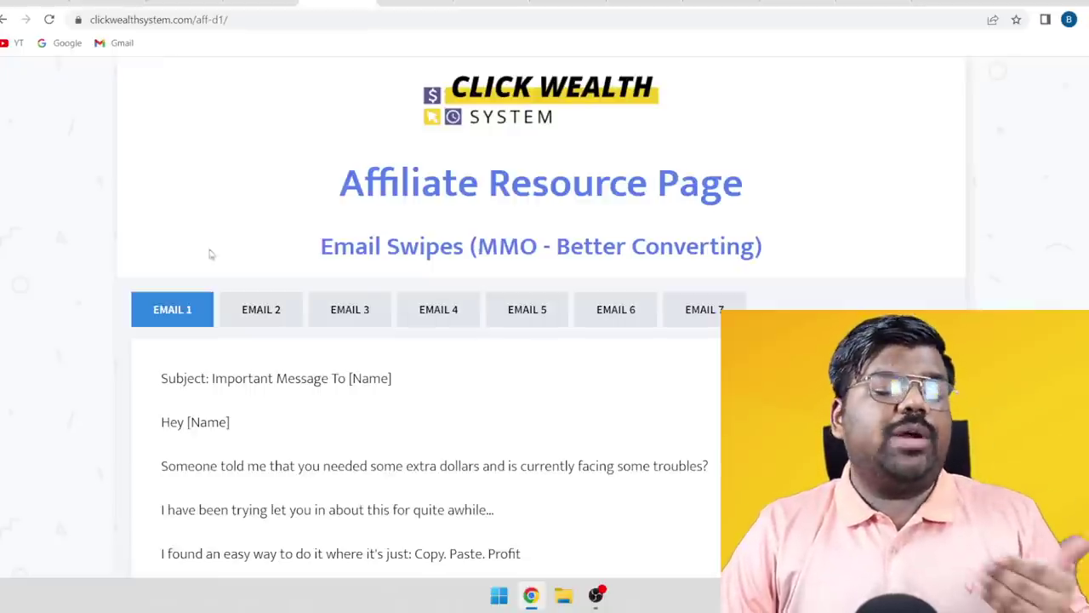
Step: Examine the Click Wealth System email swipes, including MMO emails 1 to 4, and the other promotional resources
{"action": "scroll", "coordinate": [236, 299], "scroll_direction": "down", "scroll_amount": 3}
{"action": "left_click", "coordinate": [259, 96]}
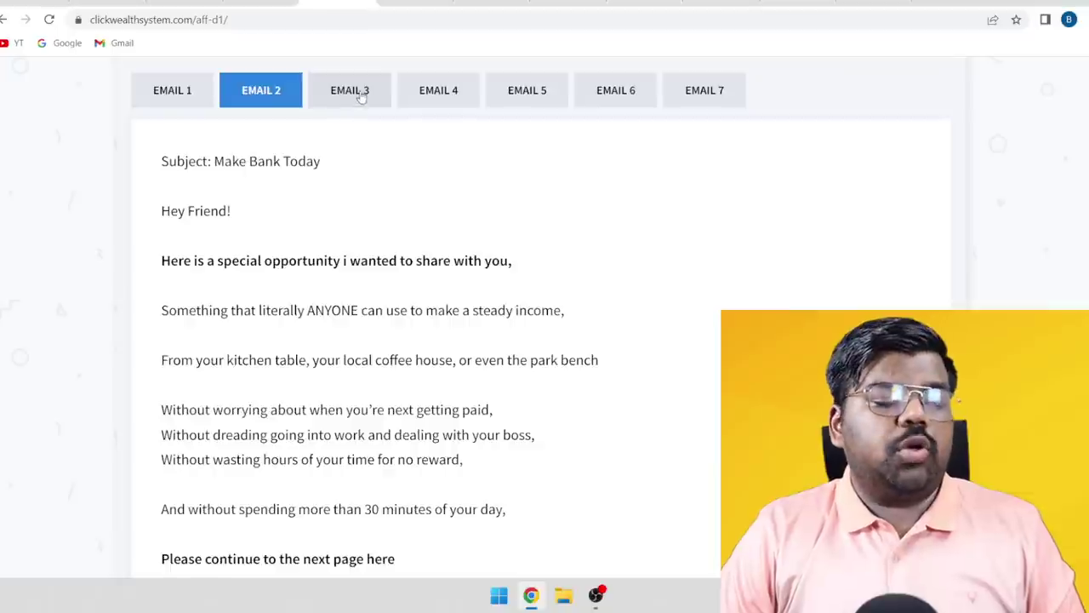
{"action": "left_click", "coordinate": [360, 97]}
{"action": "left_click", "coordinate": [443, 93]}
{"action": "left_click", "coordinate": [151, 91]}
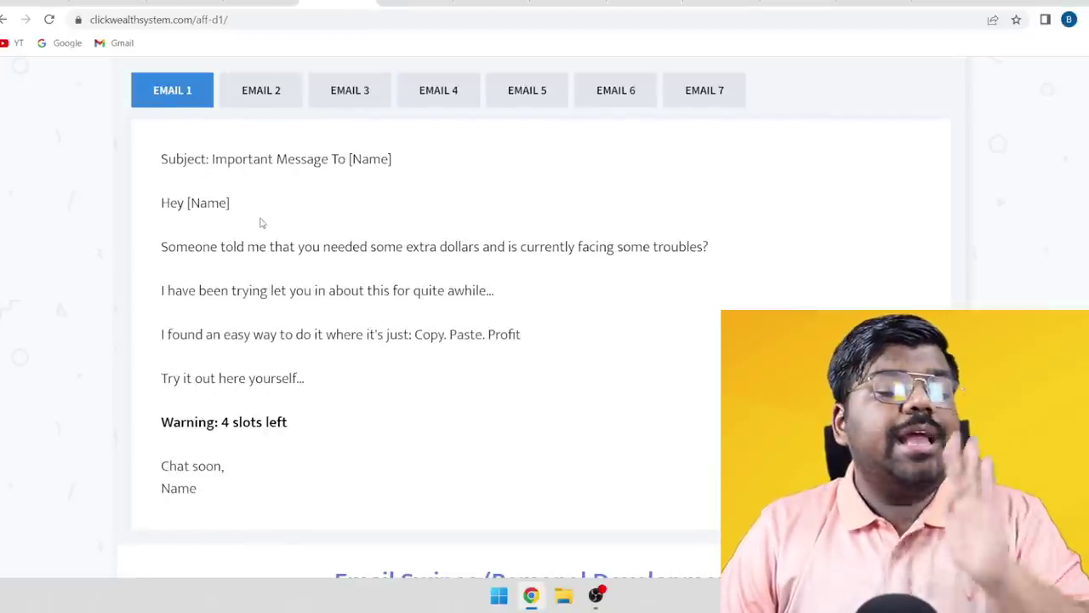
{"action": "scroll", "coordinate": [264, 223], "scroll_direction": "down", "scroll_amount": 5}
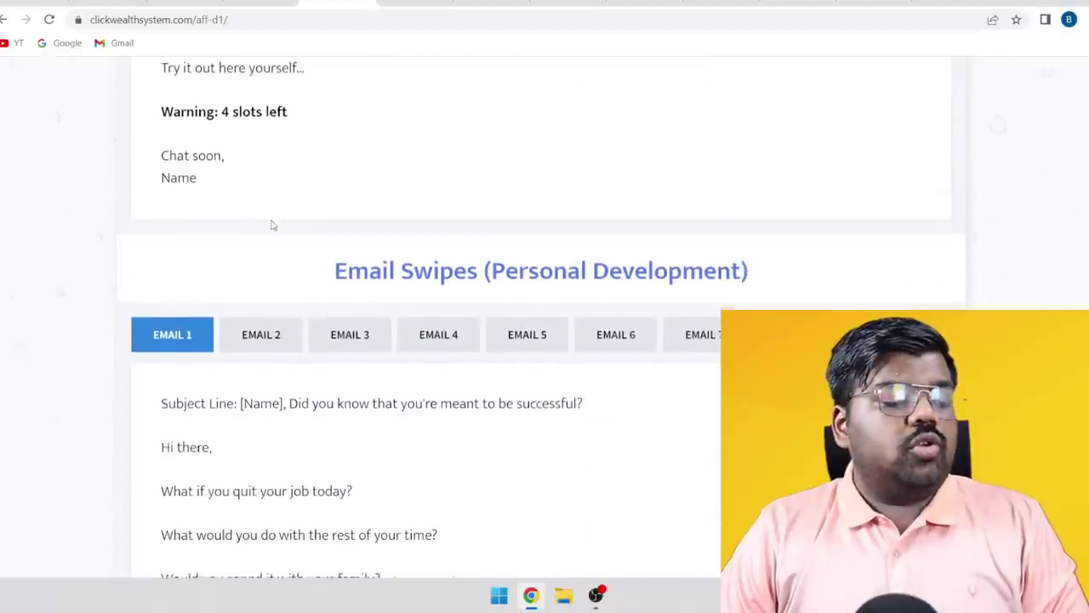
{"action": "scroll", "coordinate": [270, 224], "scroll_direction": "down", "scroll_amount": 1}
{"action": "scroll", "coordinate": [547, 231], "scroll_direction": "down", "scroll_amount": 15}
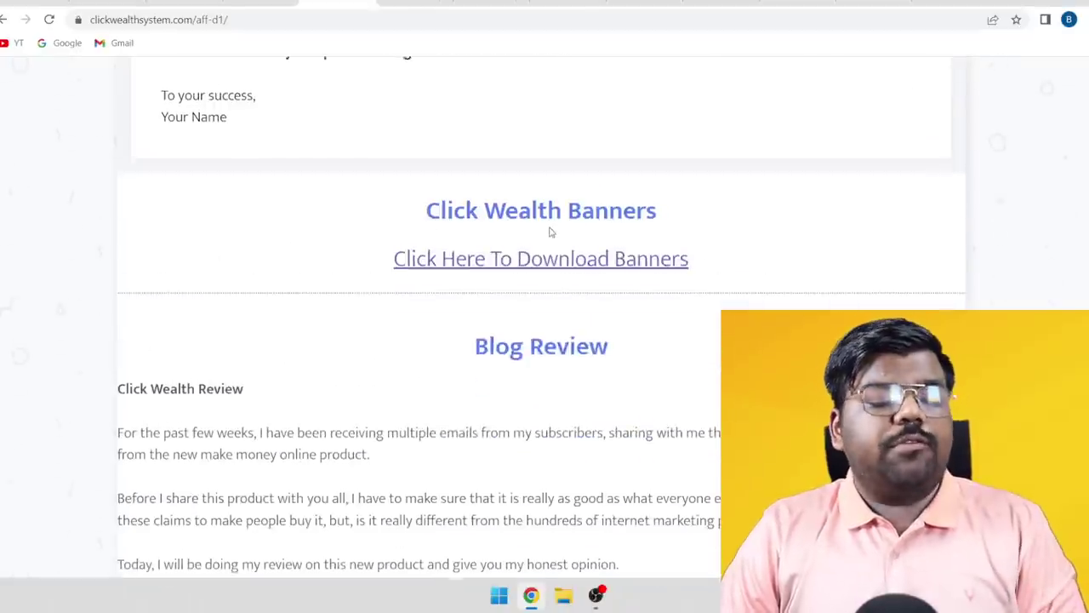
Step: Copy the subject line "Make Bank Today" from Click Wealth's MMO Email 2 swipe into the new Systeme.io email's subject
{"action": "scroll", "coordinate": [454, 282], "scroll_direction": "up", "scroll_amount": 12}
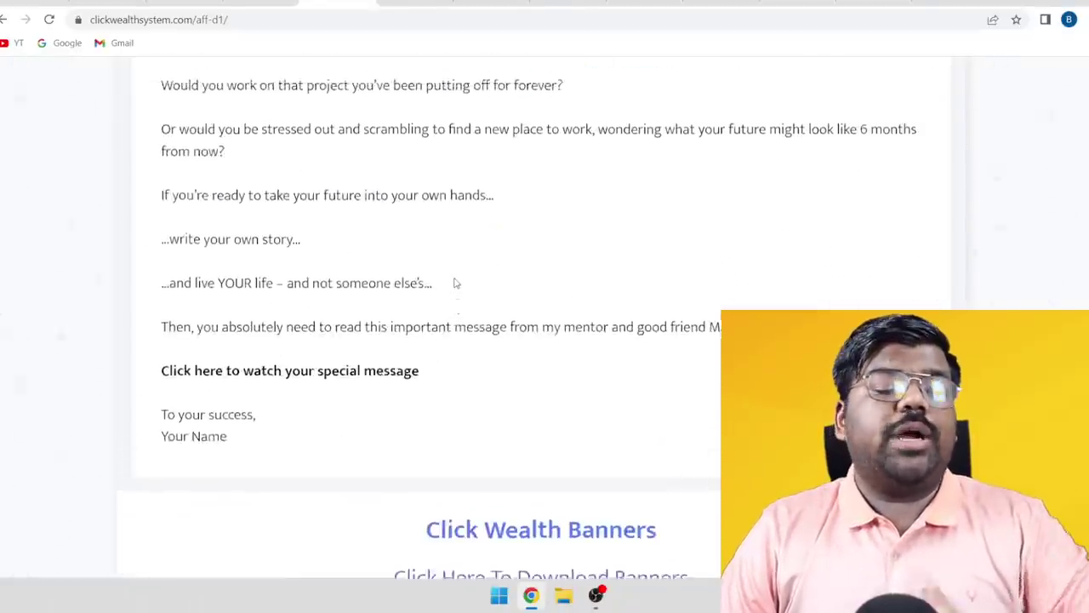
{"action": "scroll", "coordinate": [454, 283], "scroll_direction": "up", "scroll_amount": 4}
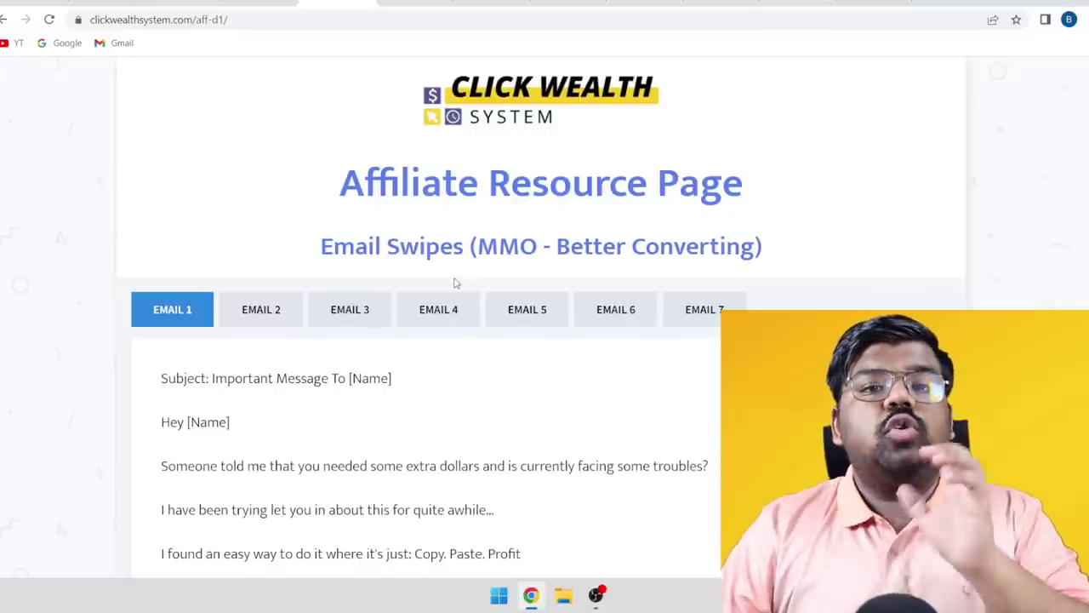
{"action": "scroll", "coordinate": [454, 283], "scroll_direction": "down", "scroll_amount": 3}
{"action": "left_click", "coordinate": [283, 173]}
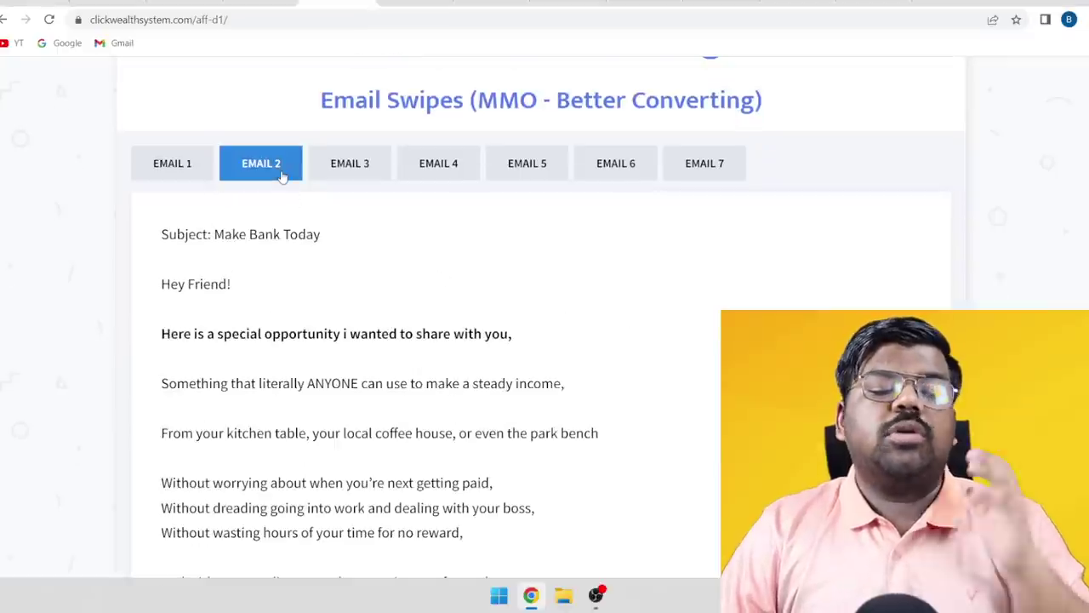
{"action": "left_click_drag", "start_coordinate": [217, 232], "coordinate": [336, 236]}
{"action": "key", "text": "ctrl+c"}
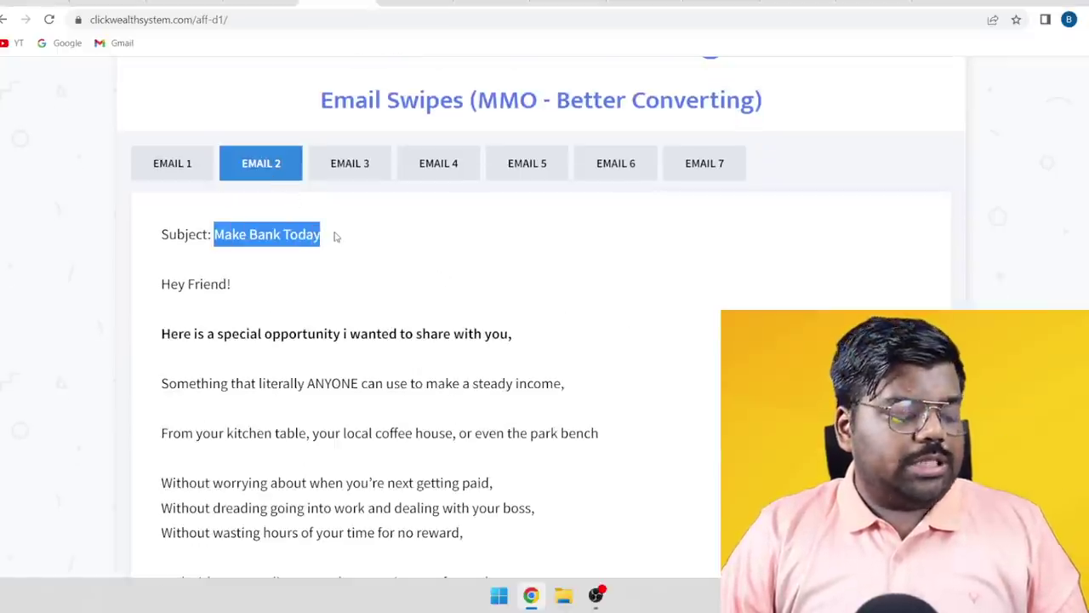
{"action": "key", "text": "ctrl+Tab"}
{"action": "key", "text": "ctrl+v"}
Step: Copy the body text of MMO Email 2 into the email body and start linking the line "Please continue to the next page here"
{"action": "left_click", "coordinate": [405, 324]}
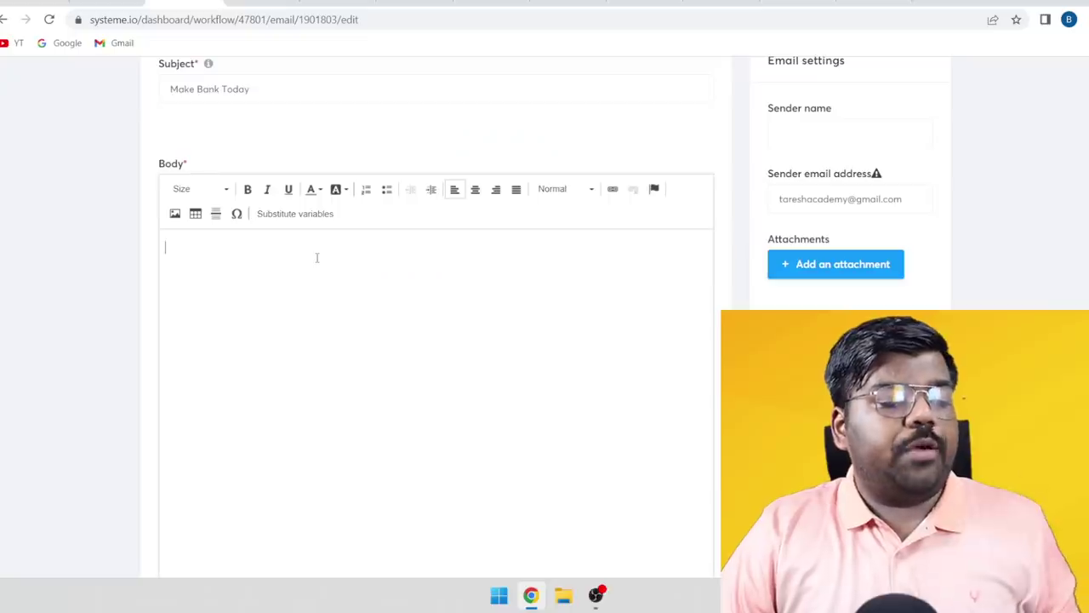
{"action": "left_click", "coordinate": [346, 4]}
{"action": "scroll", "coordinate": [207, 146], "scroll_direction": "down", "scroll_amount": 3}
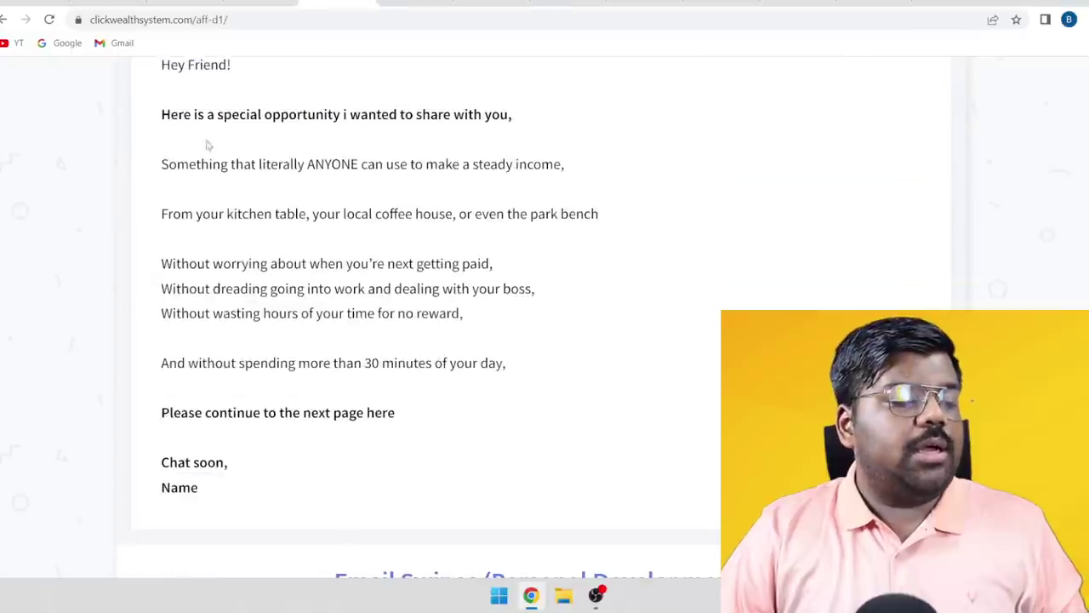
{"action": "scroll", "coordinate": [151, 133], "scroll_direction": "up", "scroll_amount": 2}
{"action": "left_click_drag", "start_coordinate": [163, 210], "coordinate": [358, 422]}
{"action": "scroll", "coordinate": [352, 307], "scroll_direction": "down", "scroll_amount": 3}
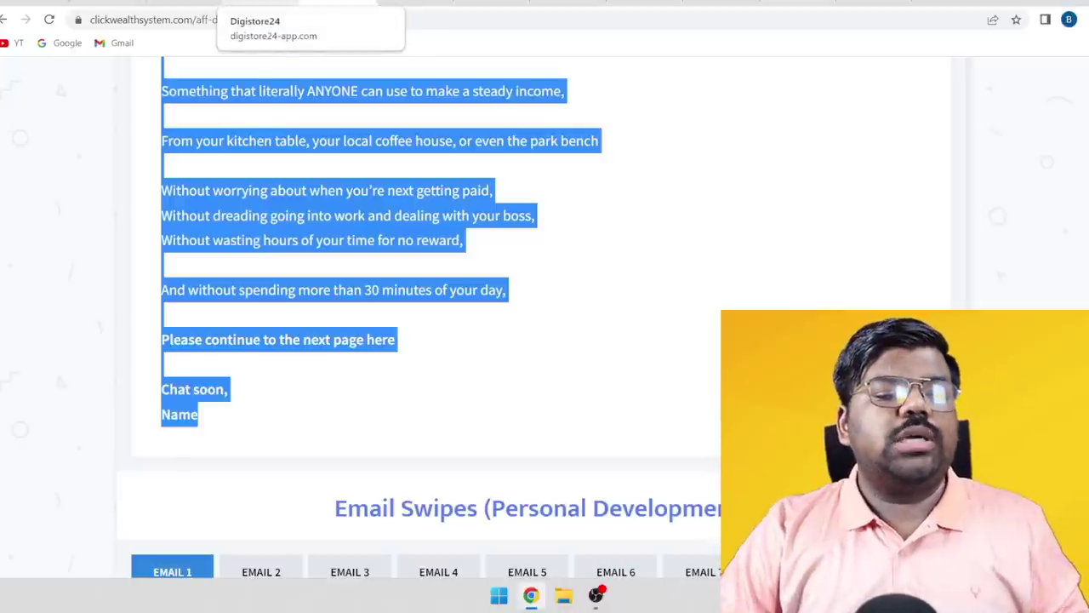
{"action": "left_click", "coordinate": [255, 9]}
{"action": "left_click", "coordinate": [357, 8]}
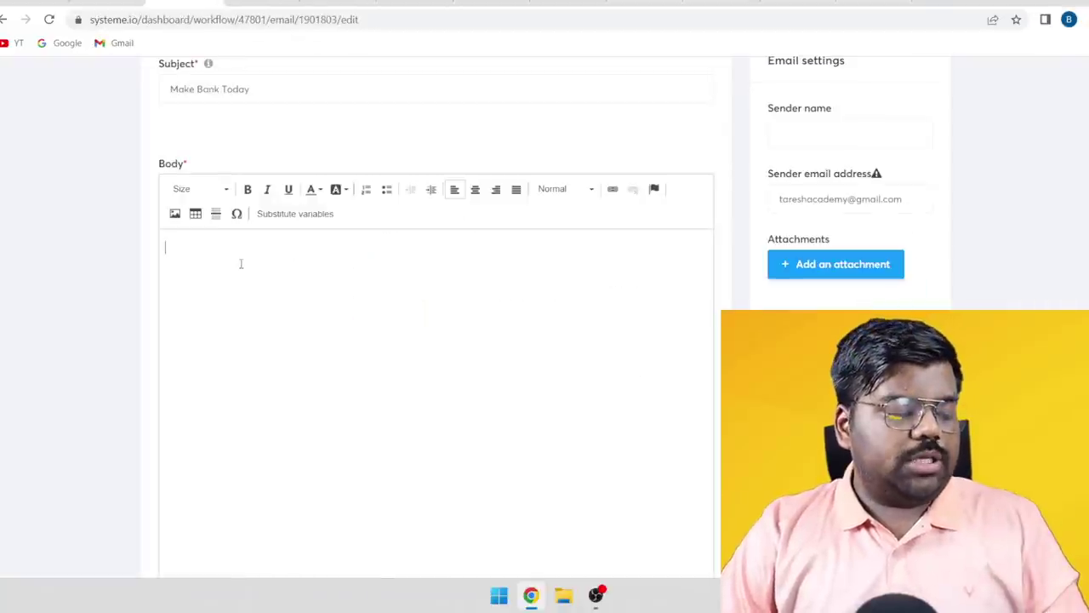
{"action": "type", "text": "Hey Friend! Here is a special opportunity i wanted to share with you. Something that literally ANYONE can use to make a steady income. From your kitchen table, your local coffee house, or even the park bench Without worrying about when you're next getting paid, Without dreading going into work and dealing with your boss, Without wasting hours of your time for no reward, And without spending more than 30 minutes of your day, Please continue to the next page here  Chat soon, Name"}
{"action": "left_click_drag", "start_coordinate": [351, 436], "coordinate": [165, 435]}
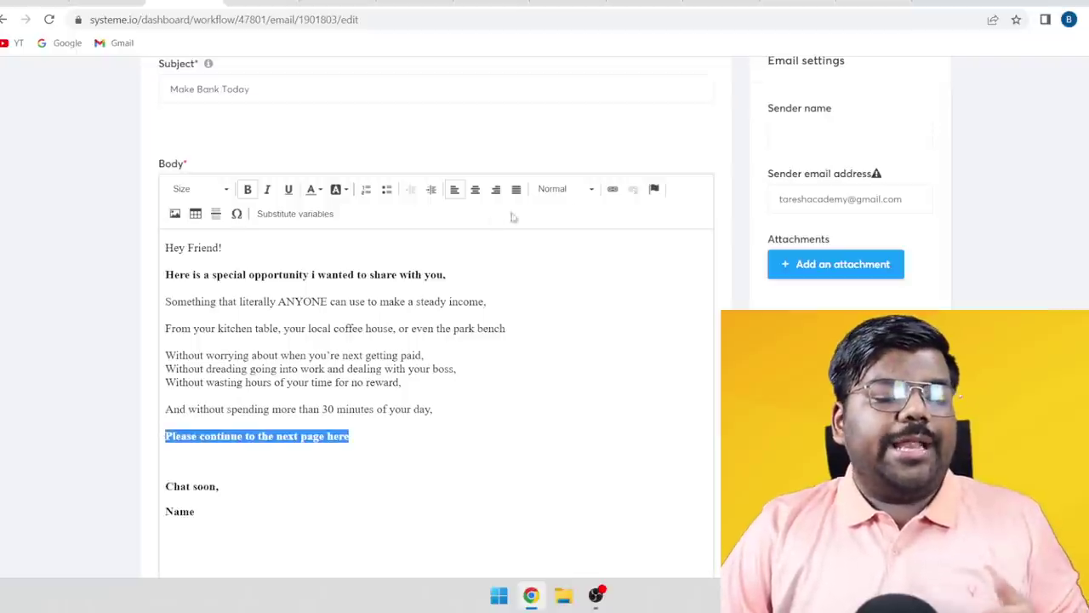
{"action": "left_click", "coordinate": [613, 188]}
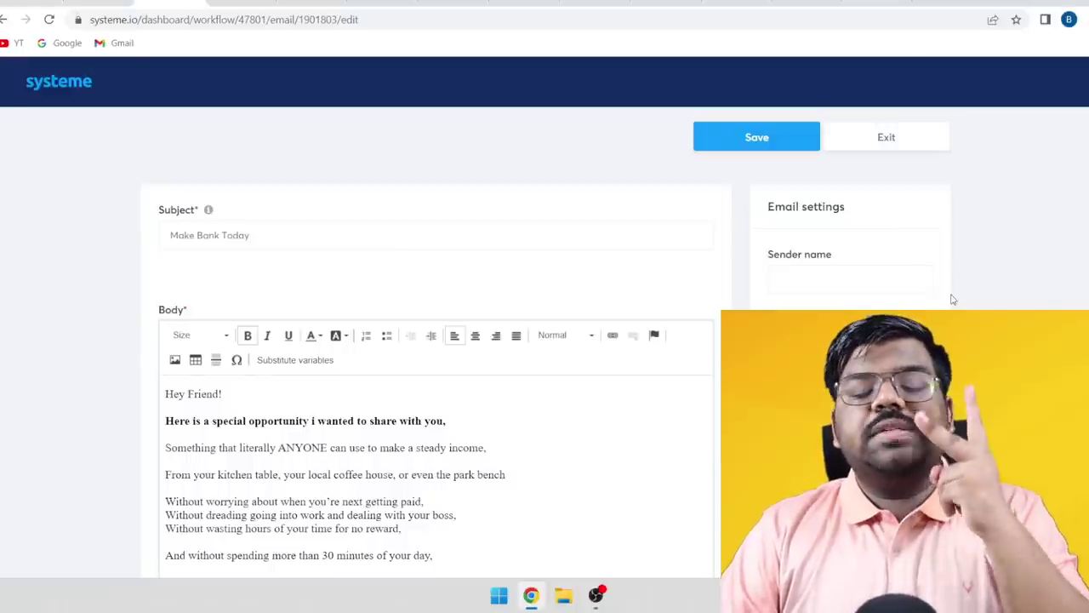
Step: Select the sender email address for replacement and copy the vendor's contact email from the end of the Click Wealth affiliate page
{"action": "left_click_drag", "start_coordinate": [766, 253], "coordinate": [834, 253]}
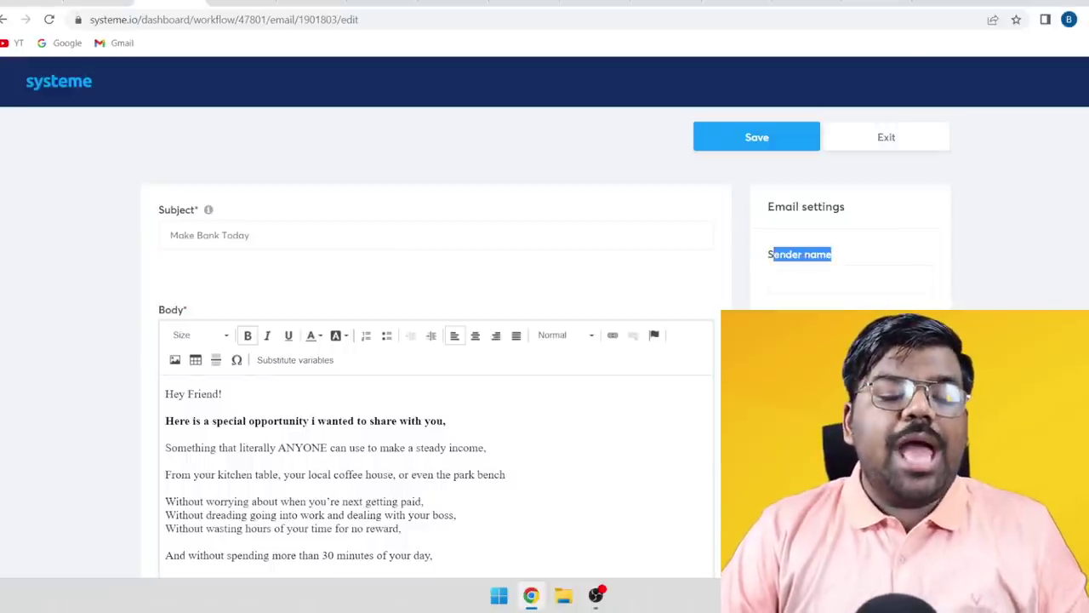
{"action": "left_click", "coordinate": [834, 253]}
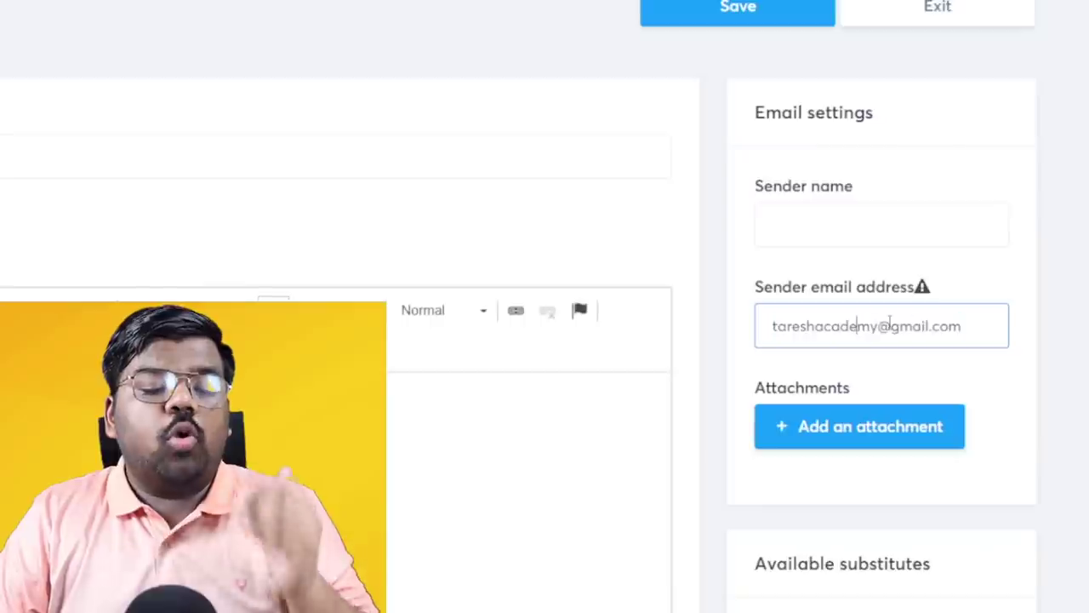
{"action": "left_click_drag", "start_coordinate": [902, 347], "coordinate": [790, 323]}
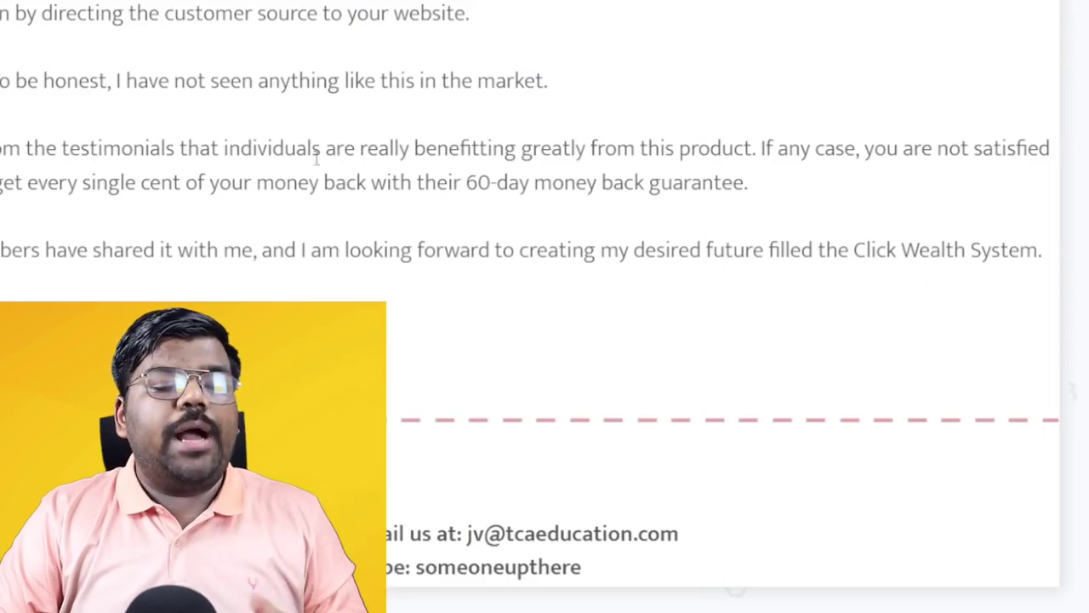
{"action": "scroll", "coordinate": [318, 150], "scroll_direction": "up", "scroll_amount": 4}
{"action": "scroll", "coordinate": [338, 173], "scroll_direction": "down", "scroll_amount": 4}
{"action": "scroll", "coordinate": [337, 173], "scroll_direction": "up", "scroll_amount": 5}
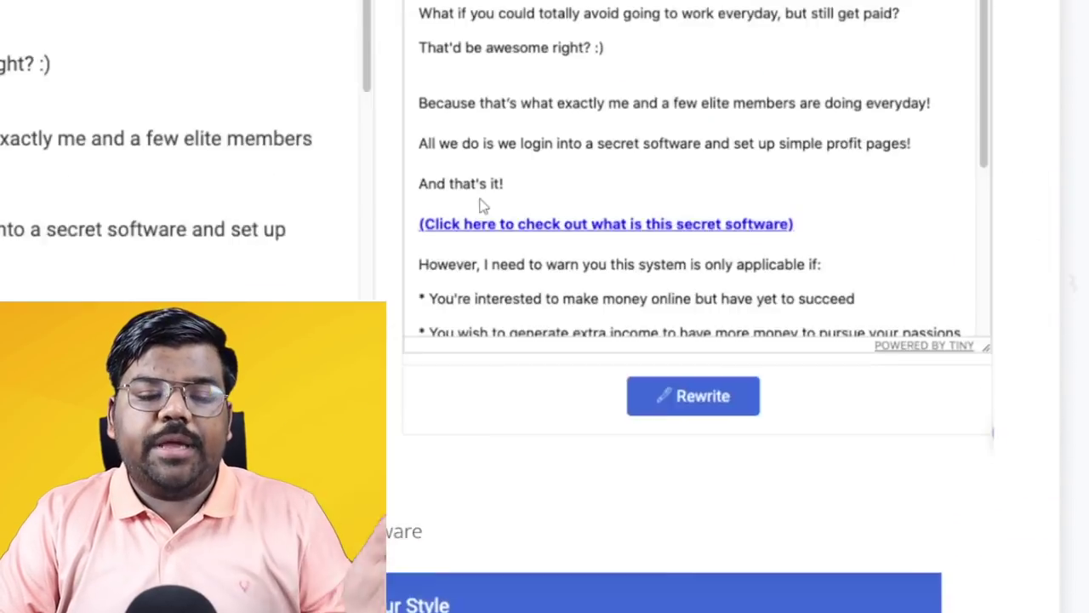
{"action": "scroll", "coordinate": [481, 258], "scroll_direction": "up", "scroll_amount": 5}
{"action": "scroll", "coordinate": [481, 258], "scroll_direction": "down", "scroll_amount": 5}
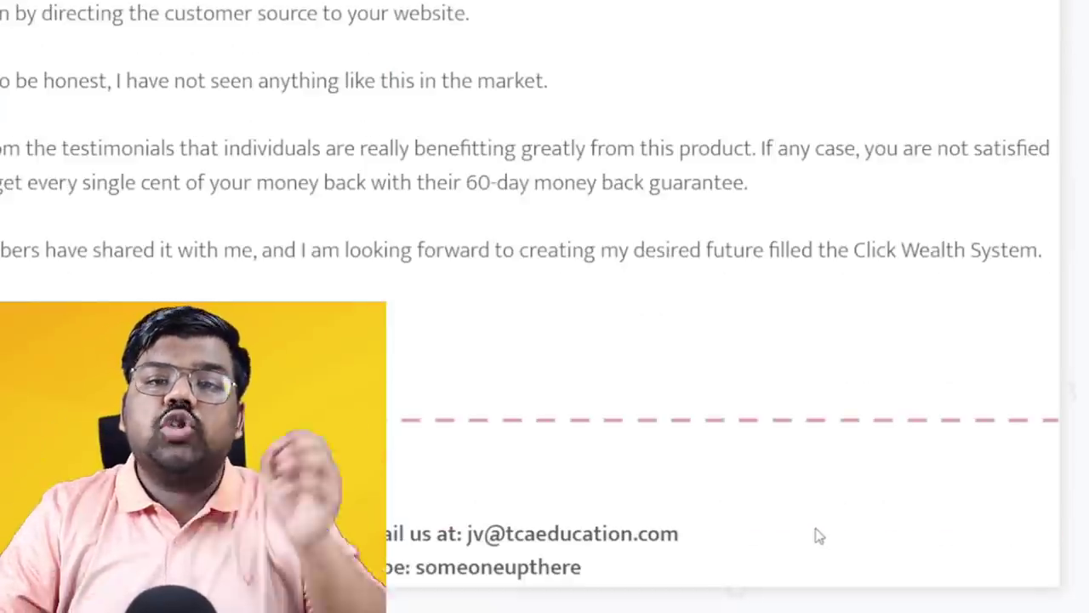
{"action": "left_click_drag", "start_coordinate": [691, 549], "coordinate": [473, 534]}
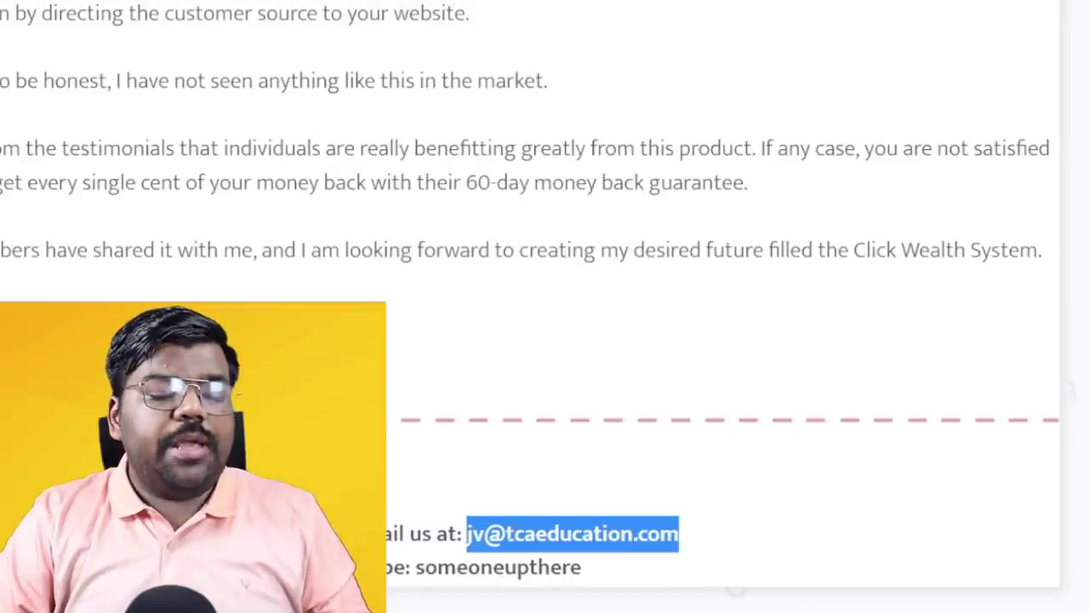
{"action": "left_click", "coordinate": [516, 543]}
{"action": "left_click_drag", "start_coordinate": [486, 531], "coordinate": [514, 534]}
{"action": "left_click", "coordinate": [524, 530]}
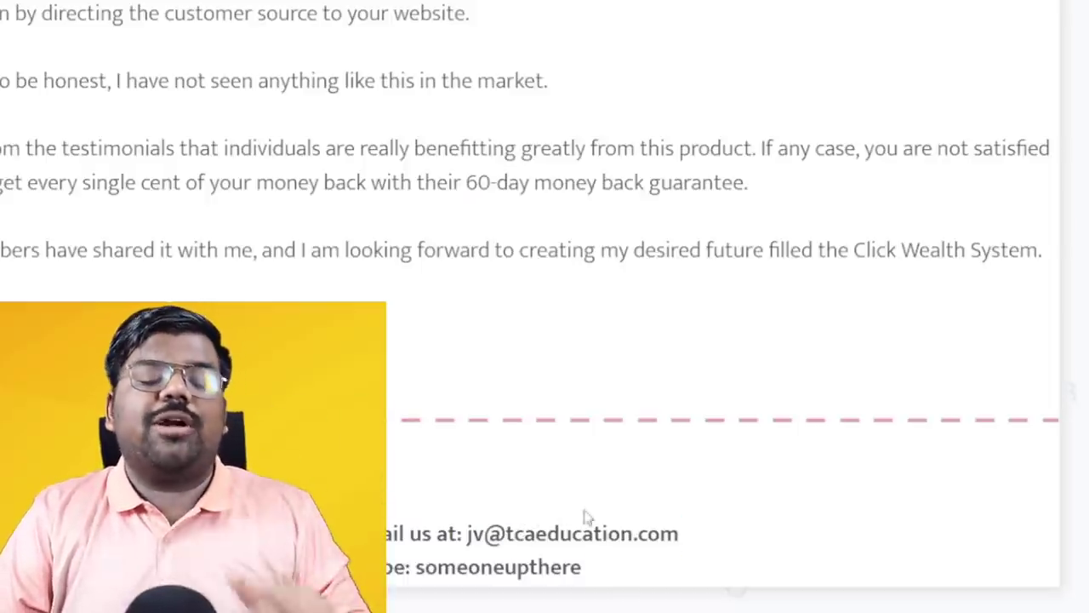
{"action": "left_click_drag", "start_coordinate": [695, 551], "coordinate": [476, 534]}
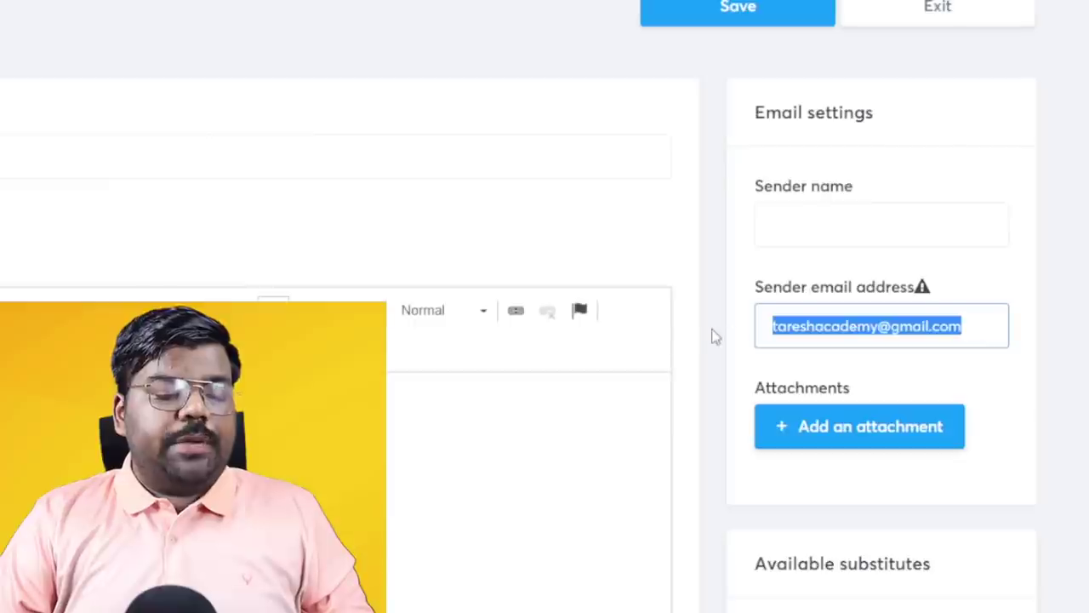
Step: Fill in the sender details with the vendor's contact email and the sender's name, and save the email
{"action": "key", "text": "ctrl+v"}
{"action": "left_click", "coordinate": [806, 240]}
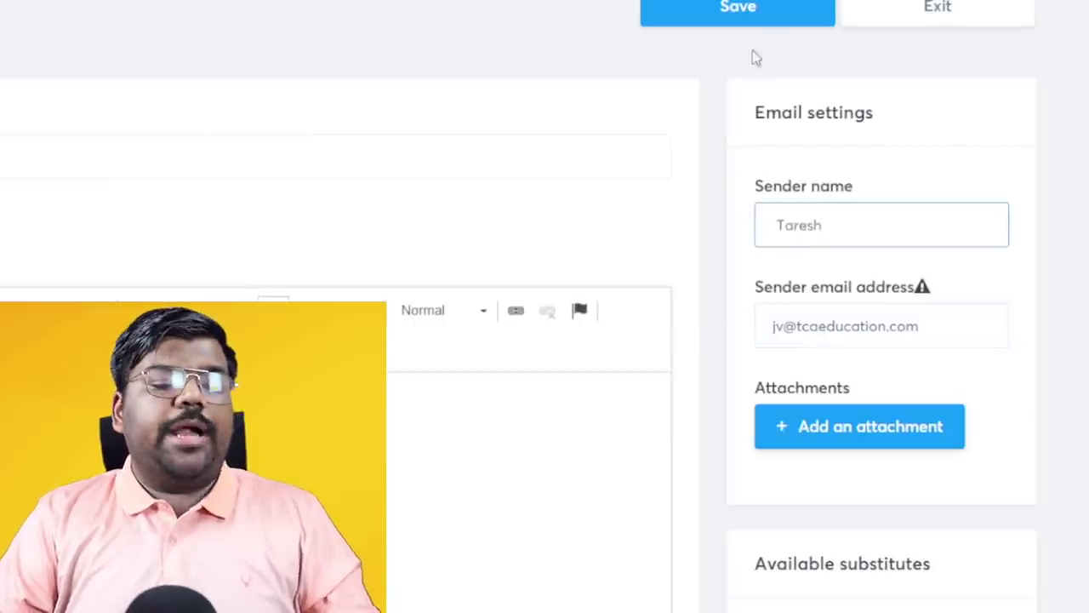
{"action": "left_click", "coordinate": [755, 16]}
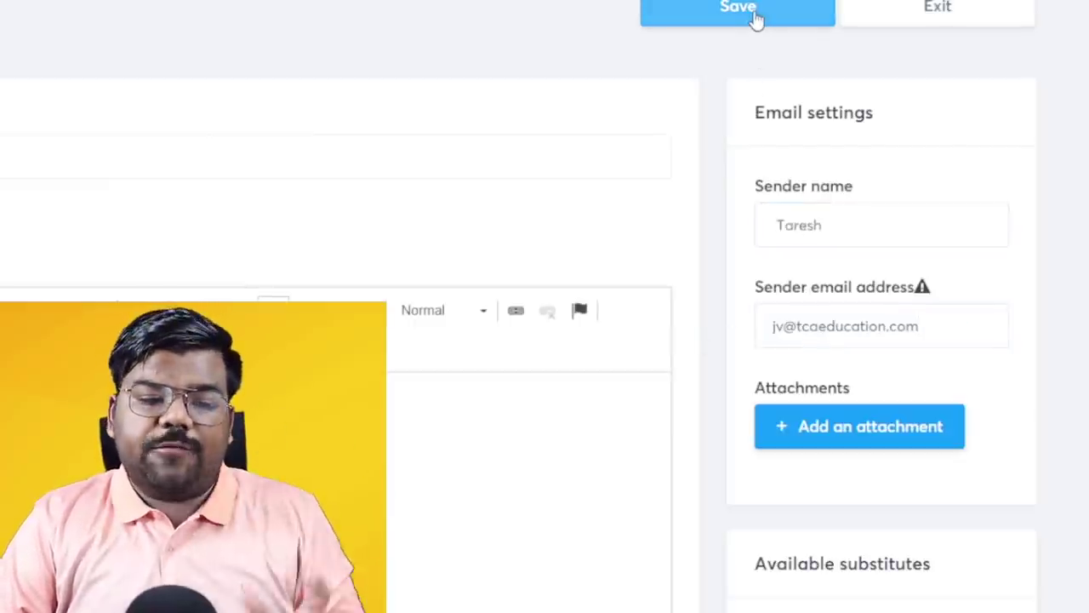
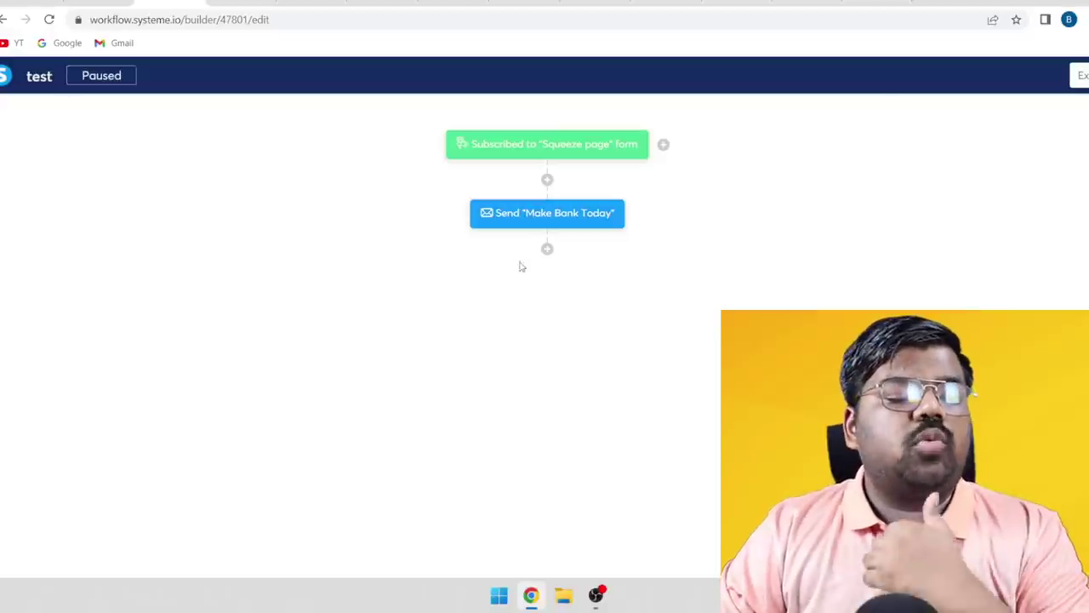
Step: Add a delay of 1 day after the "Make Bank Today" email in the workflow
{"action": "left_click", "coordinate": [547, 250]}
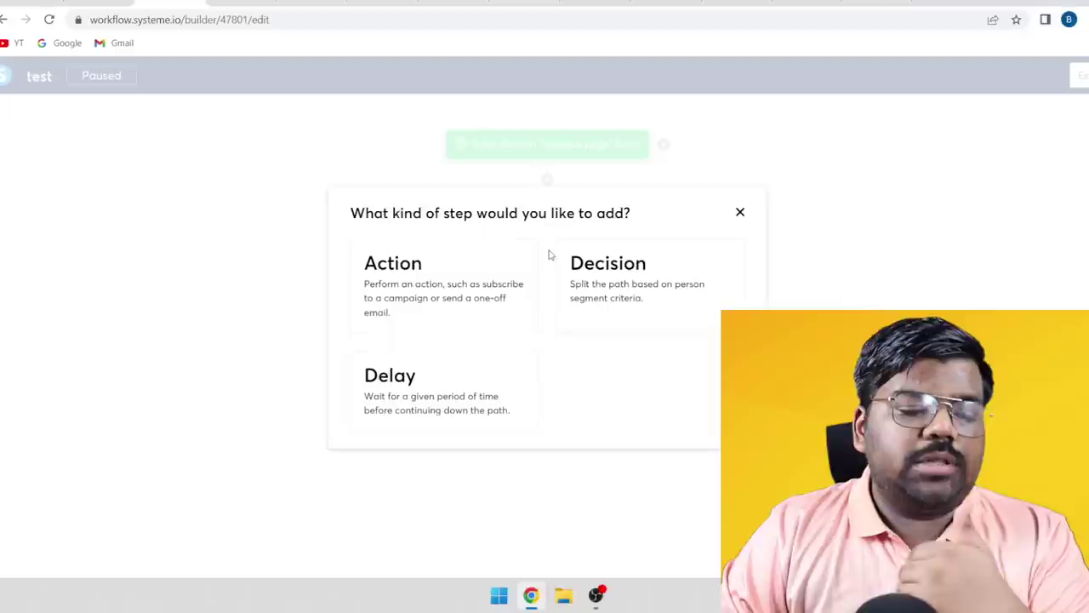
{"action": "left_click", "coordinate": [455, 397]}
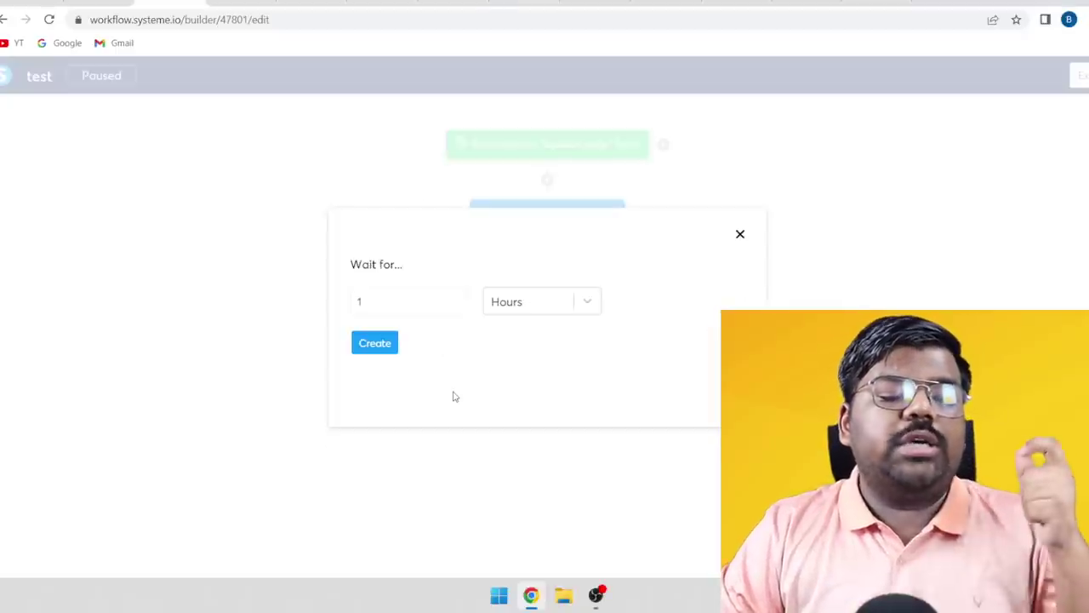
{"action": "left_click", "coordinate": [534, 305]}
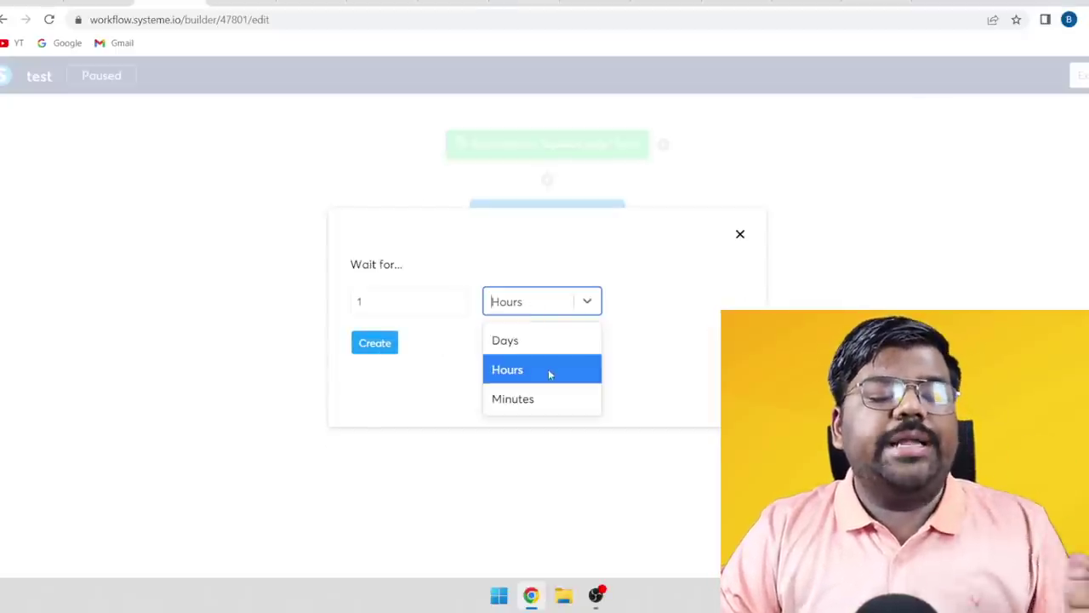
{"action": "left_click", "coordinate": [545, 337]}
{"action": "left_click", "coordinate": [388, 343]}
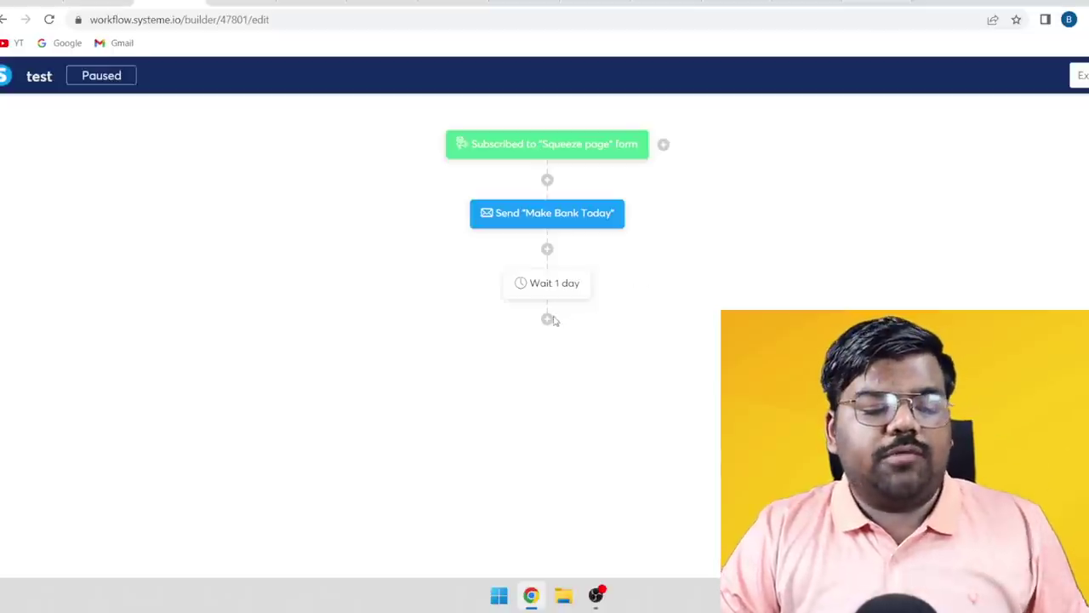
Step: Add a Send an email action after the one-day wait and start creating a new email for it
{"action": "left_click", "coordinate": [547, 319]}
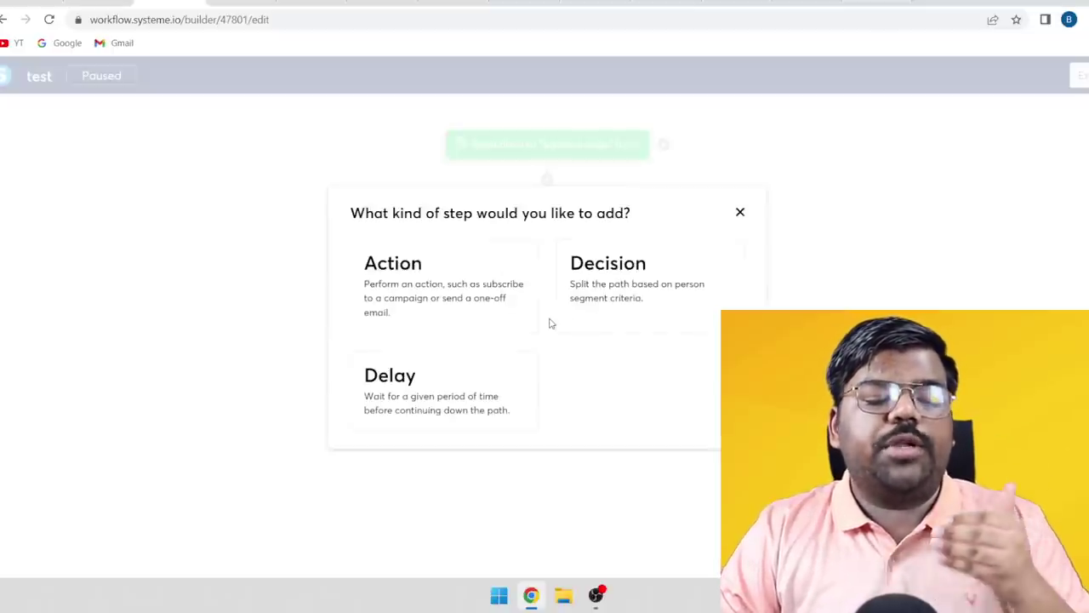
{"action": "left_click", "coordinate": [448, 292]}
{"action": "left_click", "coordinate": [456, 288]}
{"action": "scroll", "coordinate": [428, 486], "scroll_direction": "down", "scroll_amount": 3}
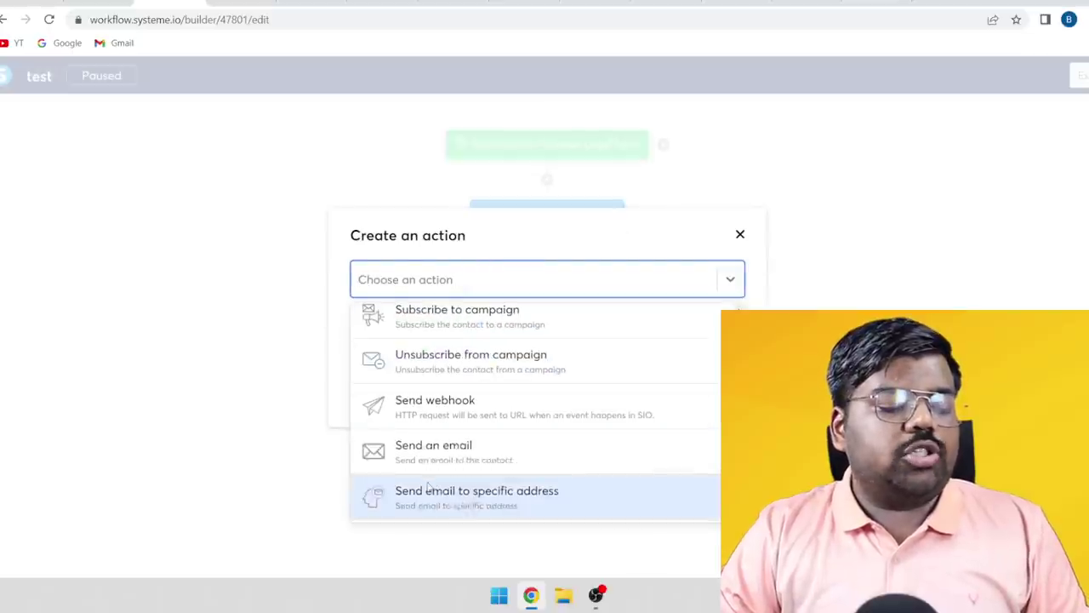
{"action": "left_click", "coordinate": [444, 453]}
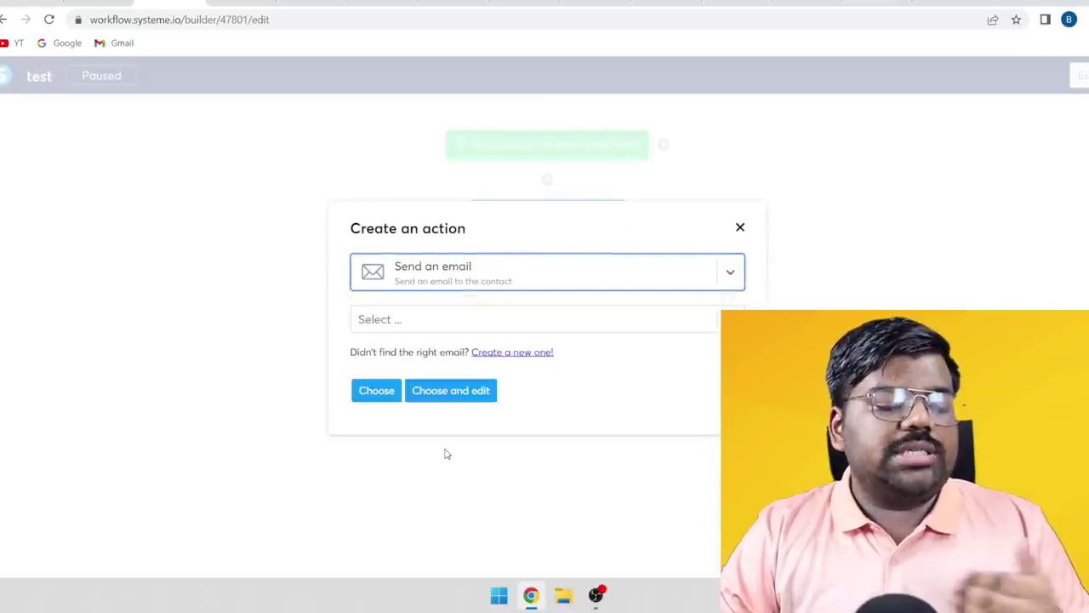
{"action": "left_click", "coordinate": [492, 352]}
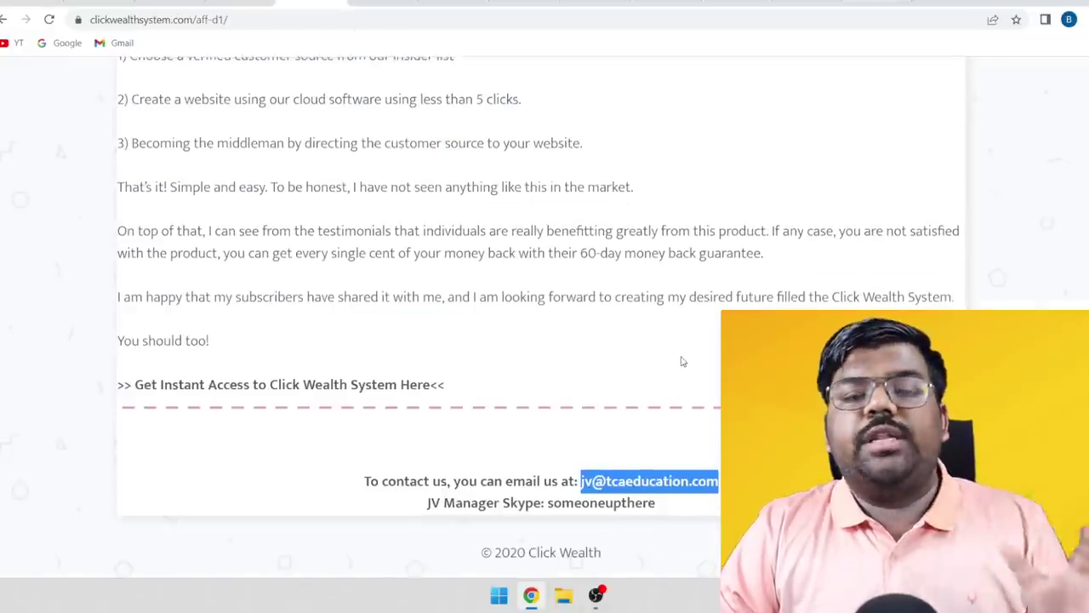
Step: Review the Click Wealth affiliate page's blog review section and the vendor's contact details
{"action": "scroll", "coordinate": [683, 360], "scroll_direction": "up", "scroll_amount": 7}
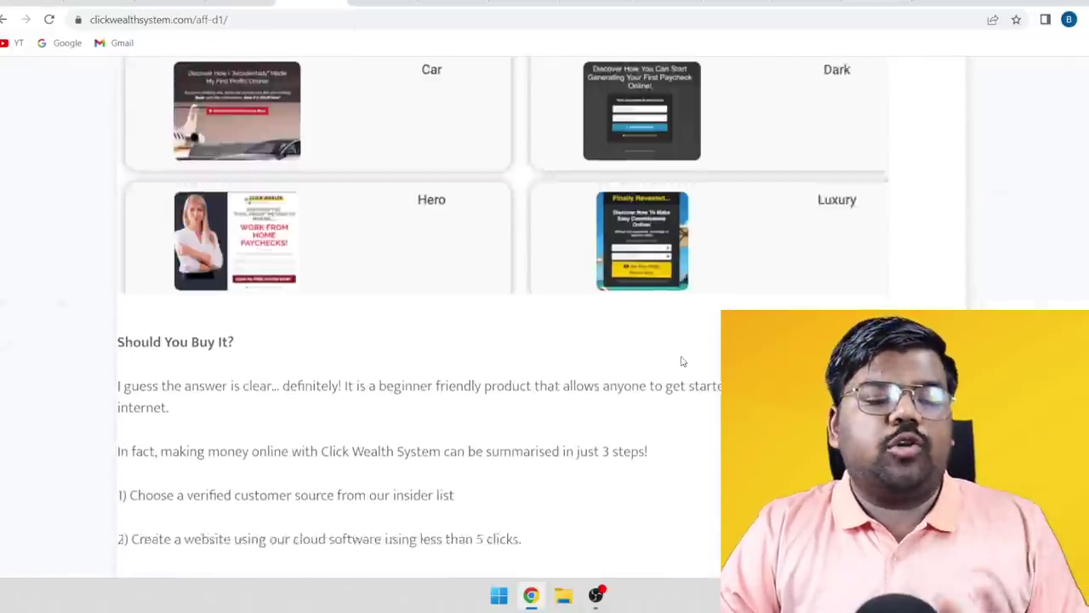
{"action": "scroll", "coordinate": [318, 413], "scroll_direction": "up", "scroll_amount": 15}
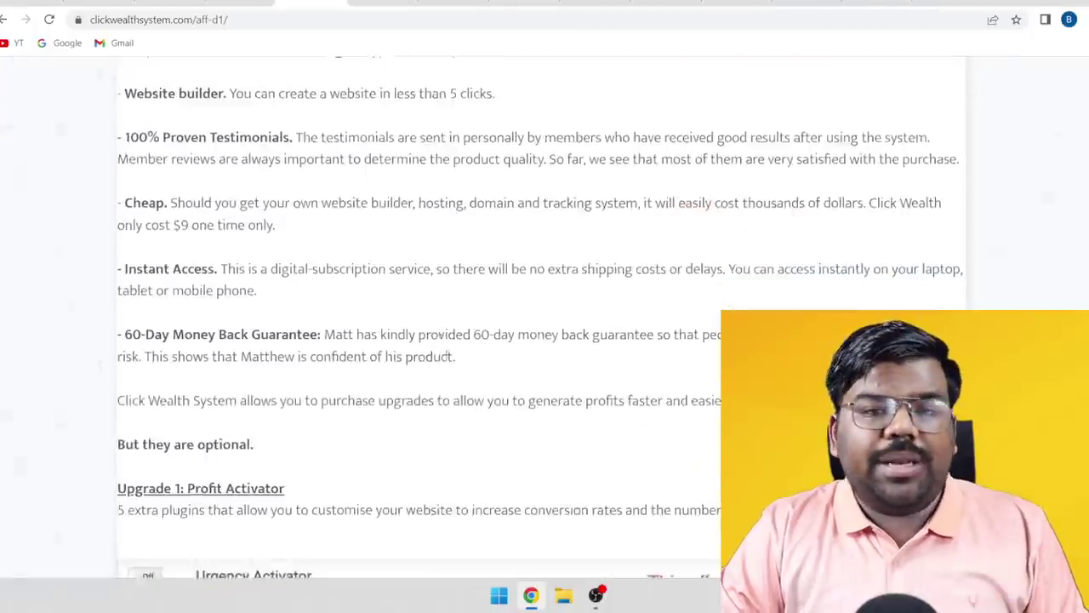
{"action": "scroll", "coordinate": [519, 341], "scroll_direction": "down", "scroll_amount": 11}
{"action": "scroll", "coordinate": [527, 330], "scroll_direction": "down", "scroll_amount": 15}
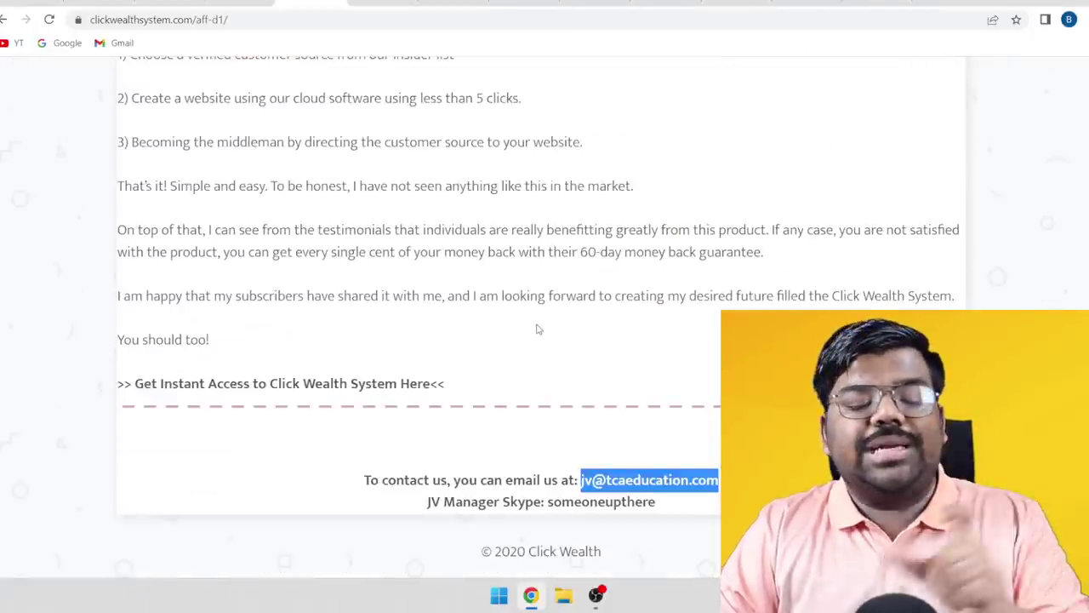
{"action": "left_click", "coordinate": [582, 479]}
{"action": "left_click_drag", "start_coordinate": [581, 480], "coordinate": [592, 480]}
{"action": "left_click", "coordinate": [638, 435]}
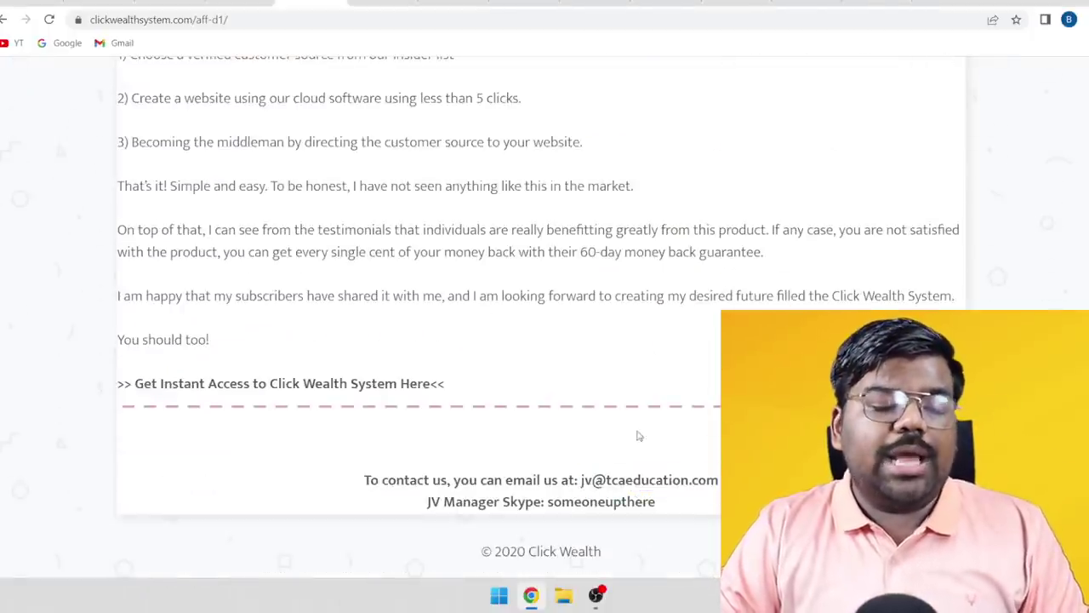
{"action": "scroll", "coordinate": [521, 366], "scroll_direction": "up", "scroll_amount": 5}
{"action": "scroll", "coordinate": [521, 366], "scroll_direction": "up", "scroll_amount": 10}
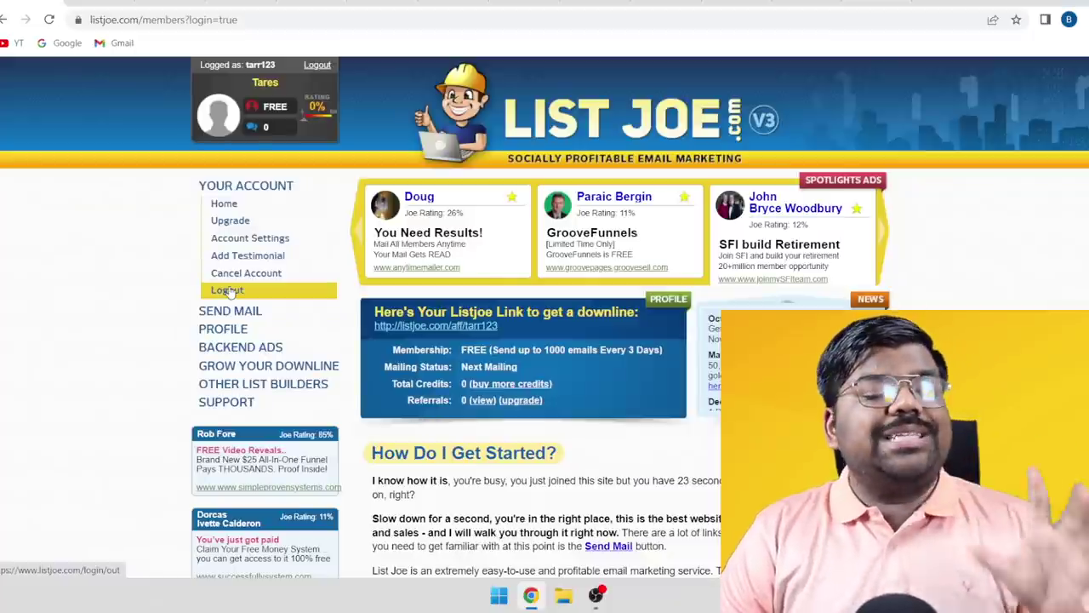
Step: Leave the ListJoe members page and search Google for "listjoe"
{"action": "left_click", "coordinate": [117, 20]}
{"action": "left_click", "coordinate": [105, 203]}
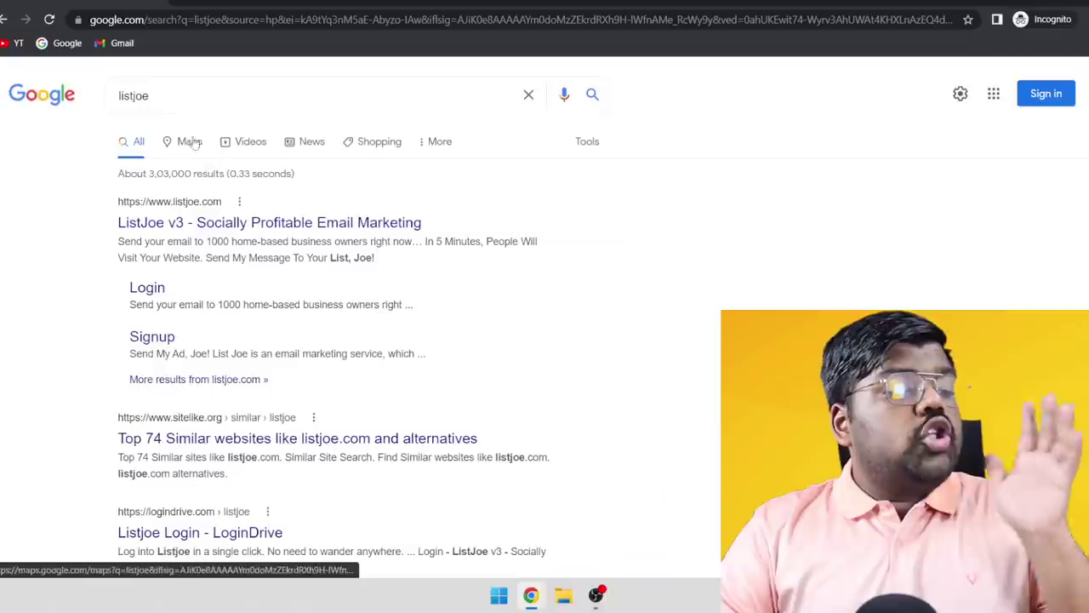
Step: Open the ListJoe v3 website from the Google search results
{"action": "left_click_drag", "start_coordinate": [163, 95], "coordinate": [101, 102]}
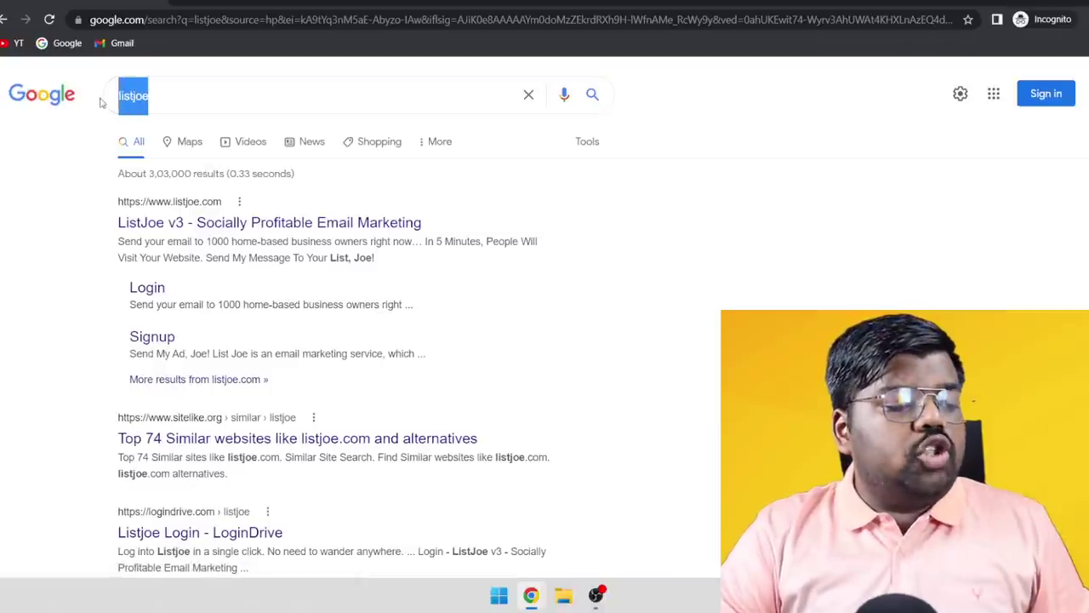
{"action": "left_click", "coordinate": [247, 225]}
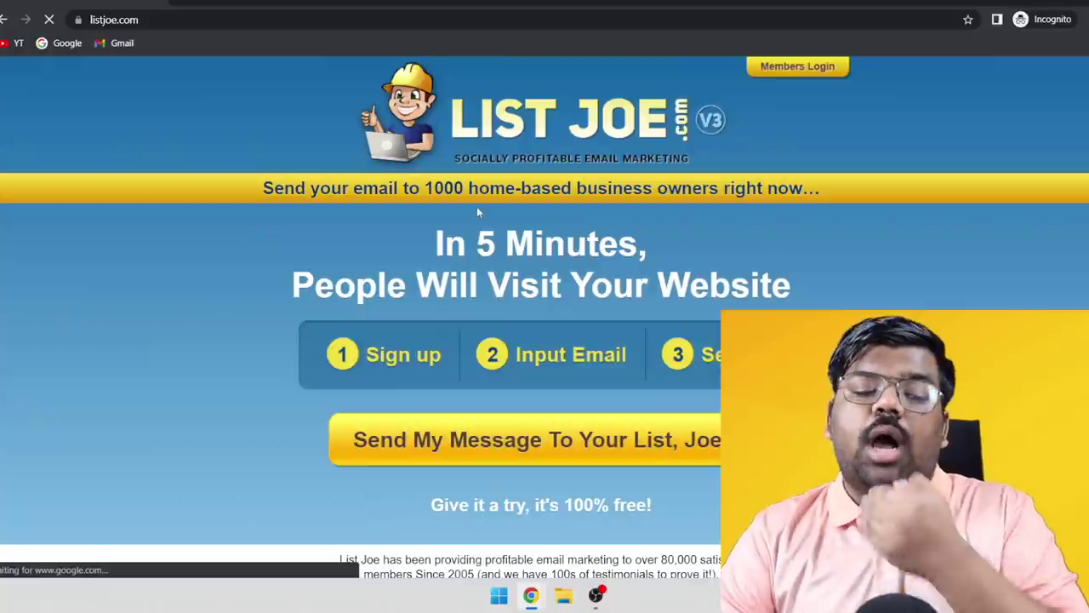
{"action": "left_click", "coordinate": [502, 336]}
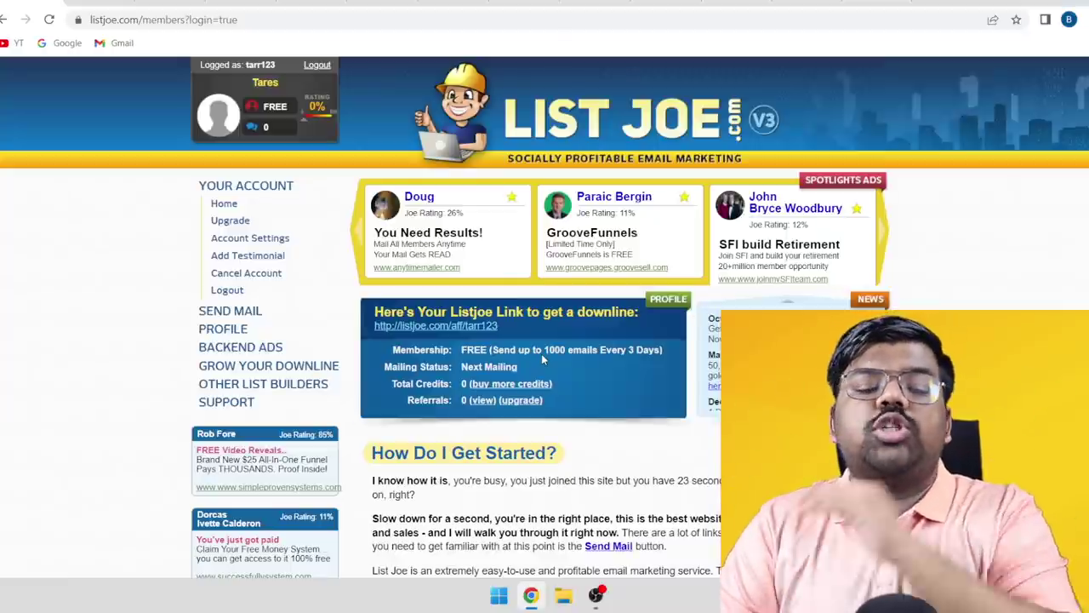
Step: Open ListJoe's support ticket form and review the "Free Credits Not Received" subject and the message requesting the free credits
{"action": "scroll", "coordinate": [542, 353], "scroll_direction": "down", "scroll_amount": 2}
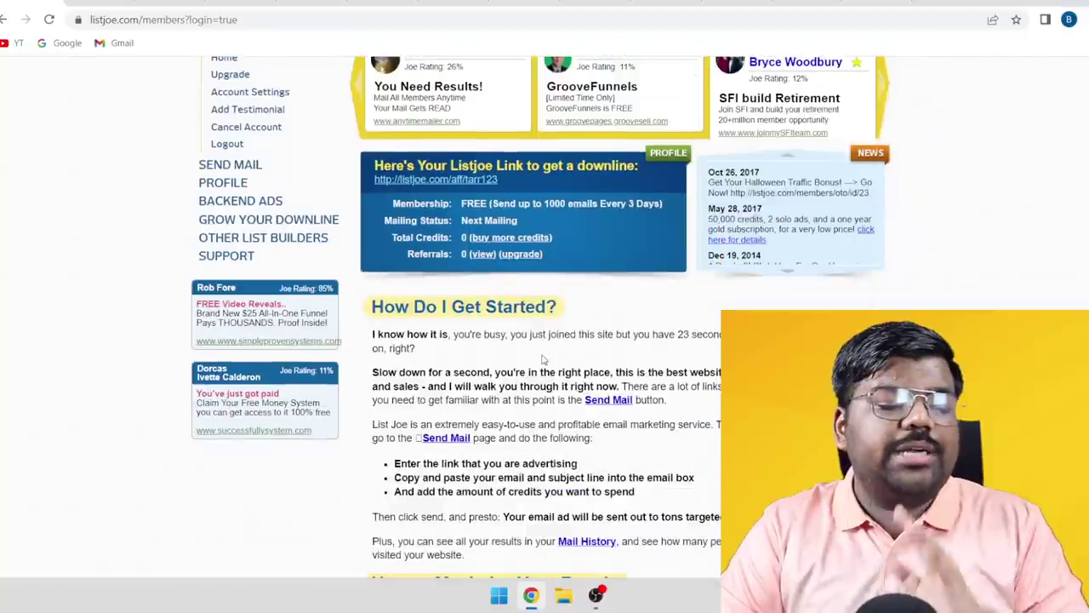
{"action": "left_click", "coordinate": [236, 256]}
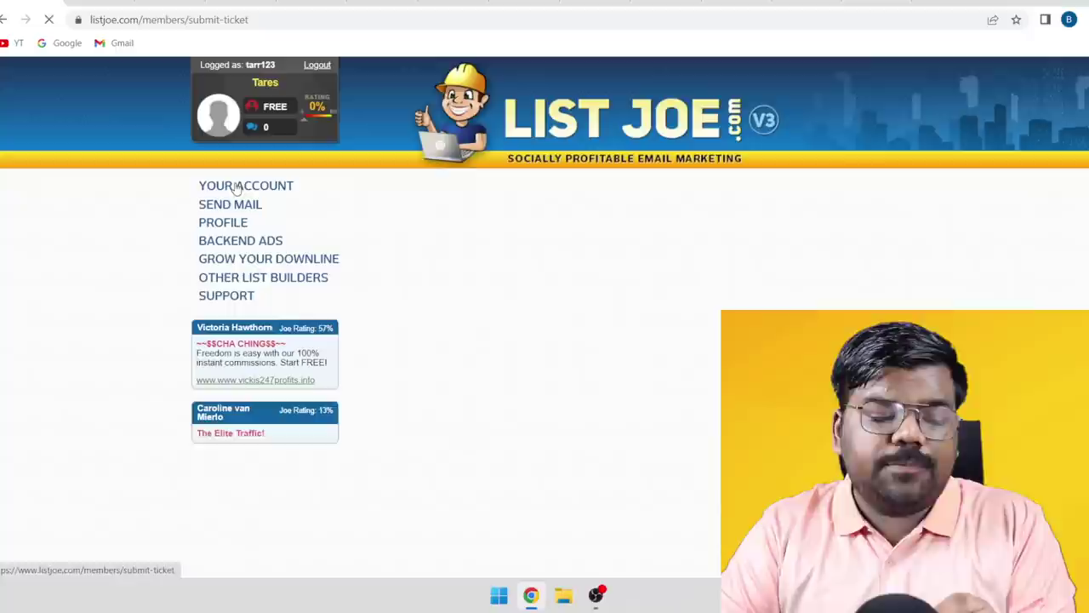
{"action": "left_click_drag", "start_coordinate": [562, 324], "coordinate": [416, 332]}
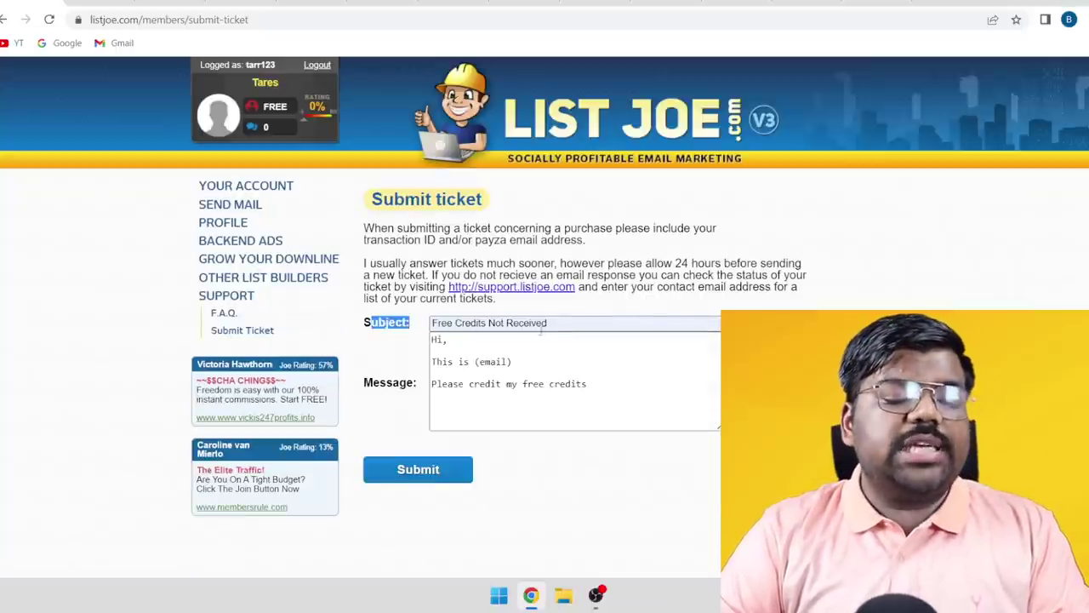
{"action": "left_click_drag", "start_coordinate": [563, 326], "coordinate": [439, 324]}
{"action": "left_click", "coordinate": [434, 340]}
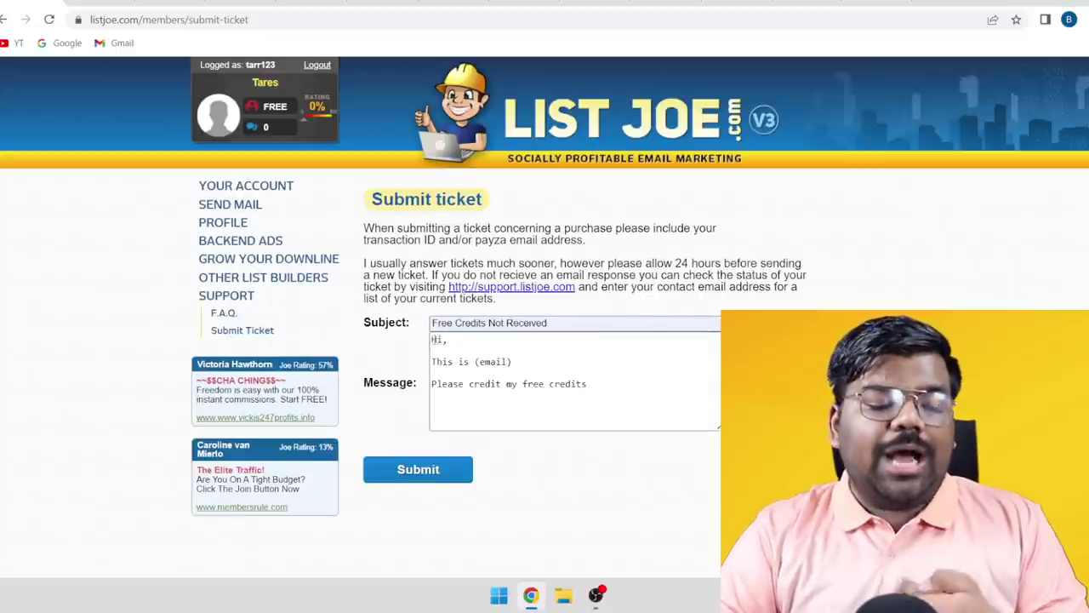
{"action": "left_click_drag", "start_coordinate": [443, 362], "coordinate": [479, 366]}
{"action": "left_click", "coordinate": [514, 364]}
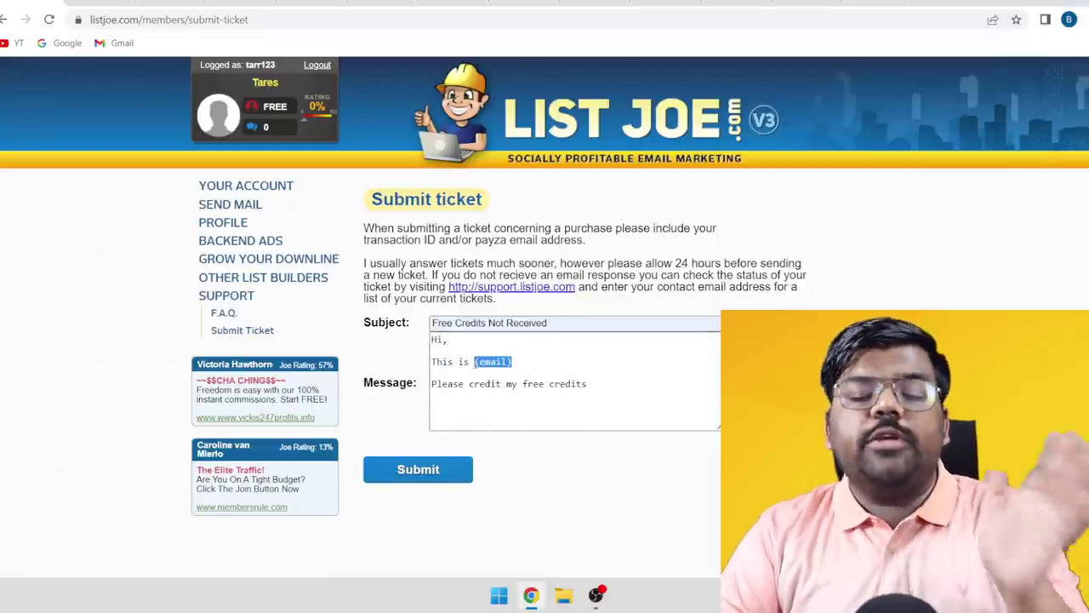
{"action": "double_click", "coordinate": [447, 384]}
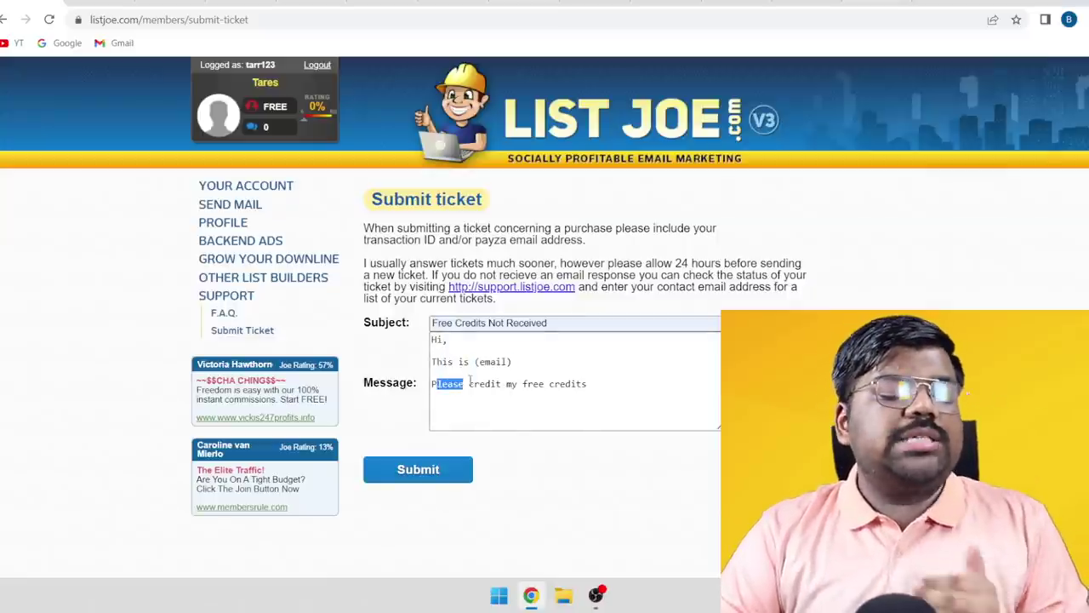
{"action": "left_click_drag", "start_coordinate": [488, 383], "coordinate": [544, 384]}
{"action": "left_click", "coordinate": [549, 384]}
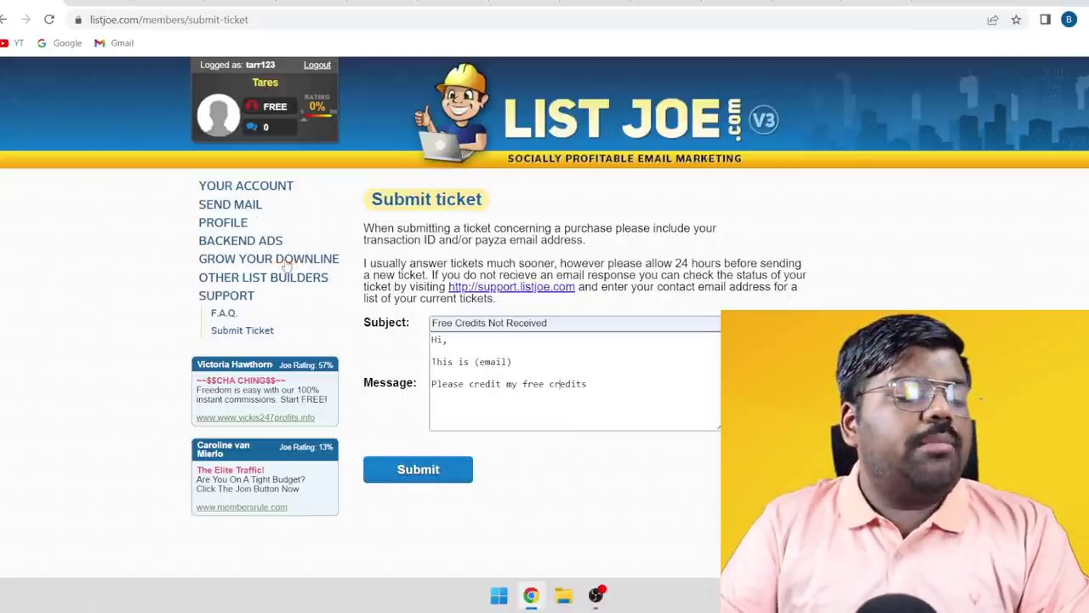
Step: Open ListJoe's member mailing form and set the credits to spend to 1000
{"action": "left_click", "coordinate": [245, 207]}
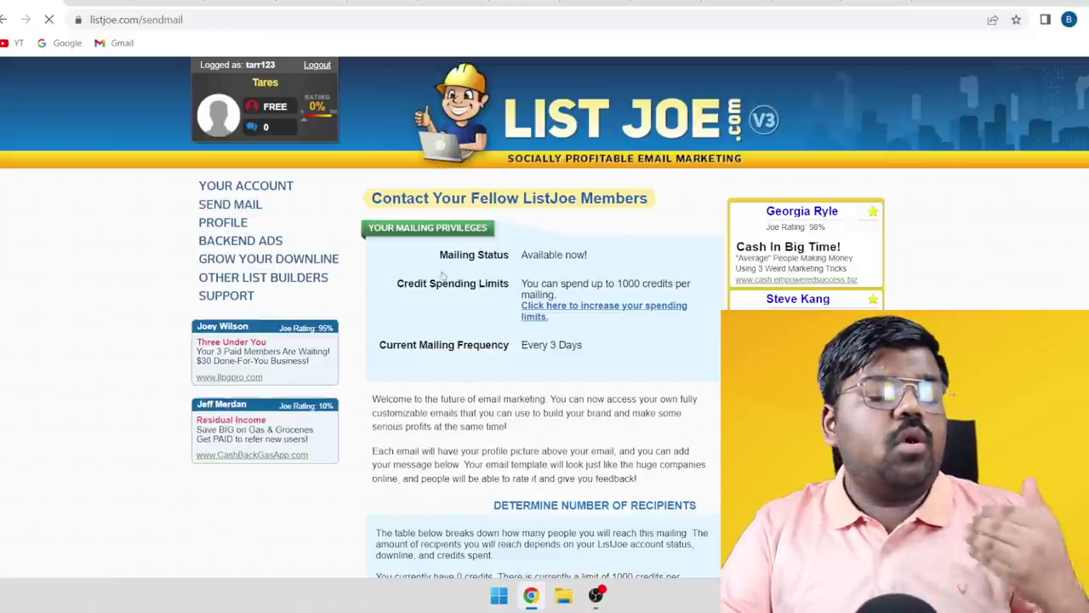
{"action": "scroll", "coordinate": [561, 291], "scroll_direction": "down", "scroll_amount": 3}
{"action": "scroll", "coordinate": [562, 291], "scroll_direction": "down", "scroll_amount": 1}
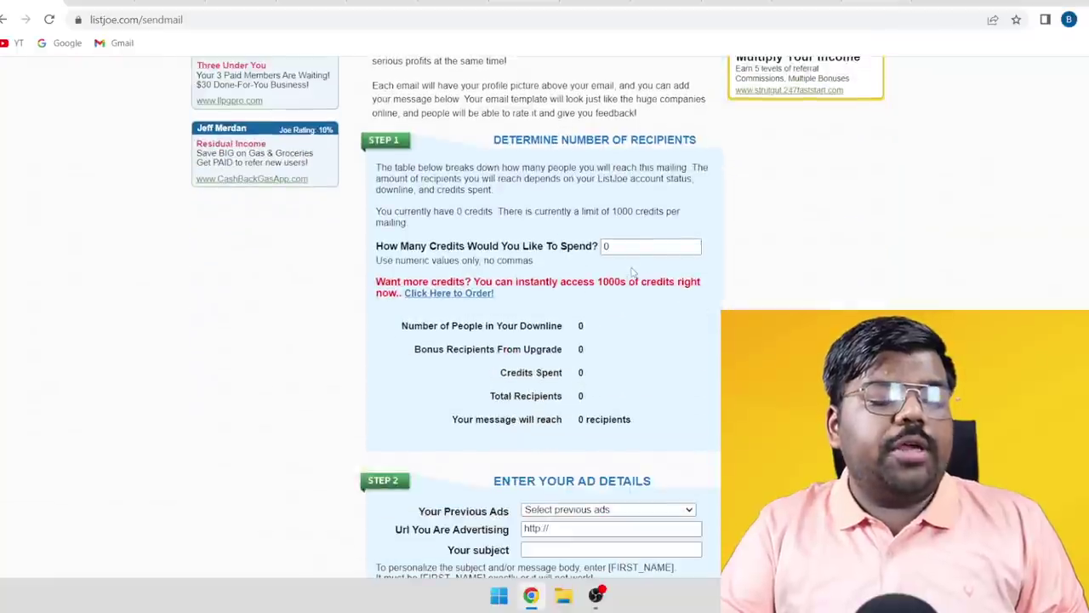
{"action": "left_click", "coordinate": [641, 249]}
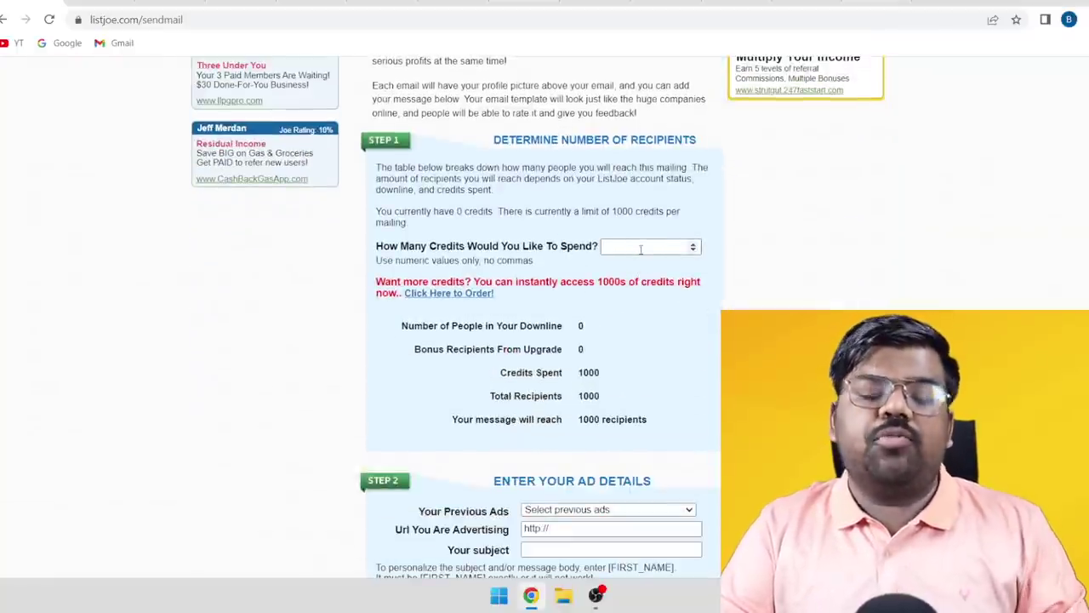
{"action": "type", "text": "1000"}
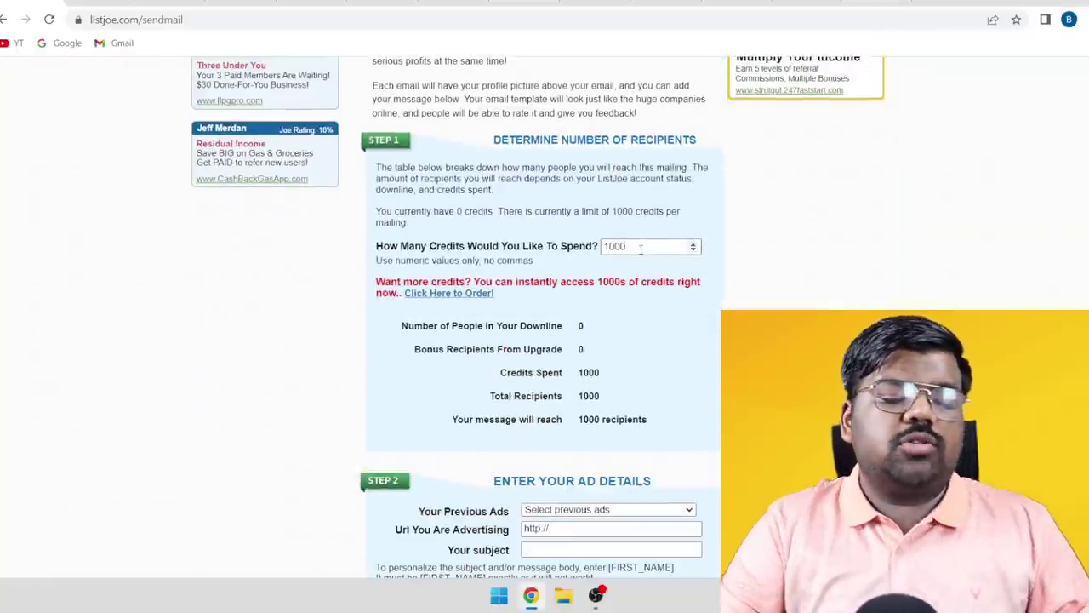
Step: Examine the ad details section of the mailing form, including the advertised URL, subject and message body fields
{"action": "scroll", "coordinate": [641, 248], "scroll_direction": "down", "scroll_amount": 3}
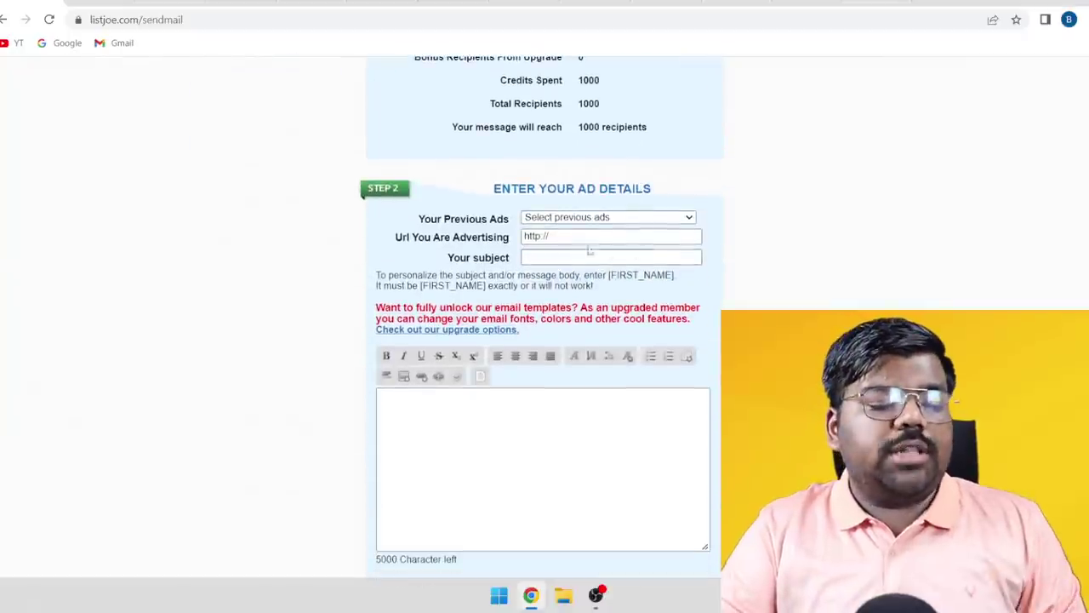
{"action": "left_click_drag", "start_coordinate": [397, 238], "coordinate": [480, 238]}
{"action": "left_click", "coordinate": [502, 239]}
{"action": "left_click", "coordinate": [583, 239]}
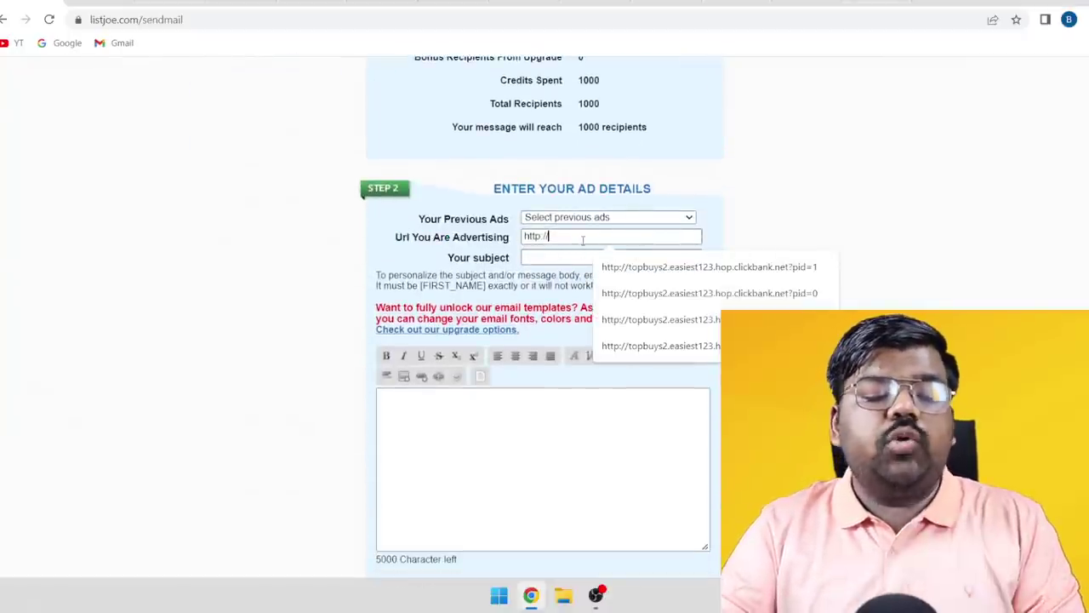
{"action": "left_click", "coordinate": [797, 201]}
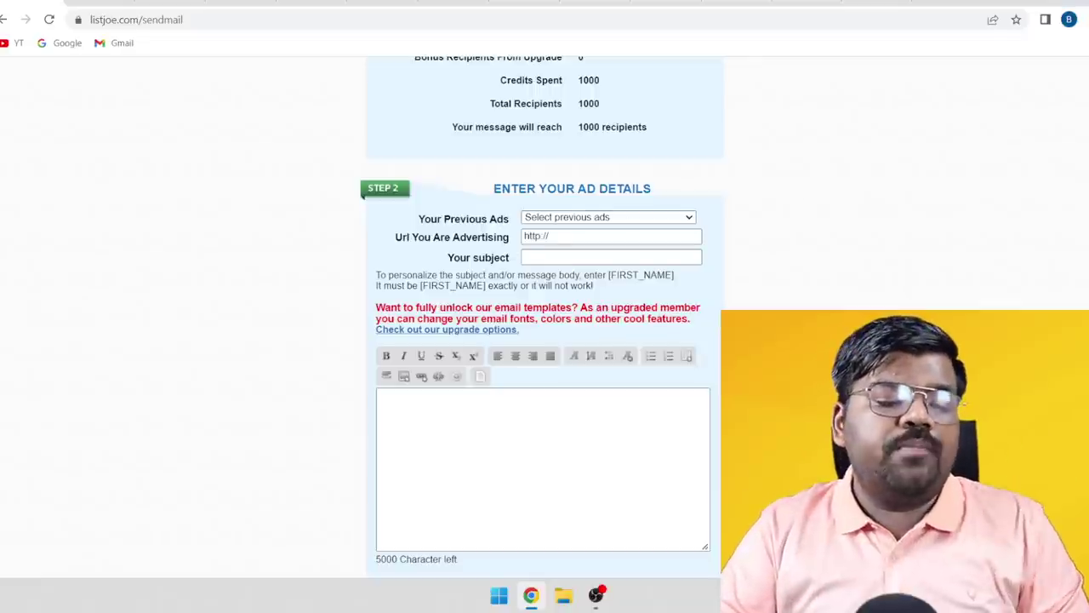
{"action": "left_click_drag", "start_coordinate": [447, 257], "coordinate": [510, 258]}
{"action": "left_click", "coordinate": [461, 425]}
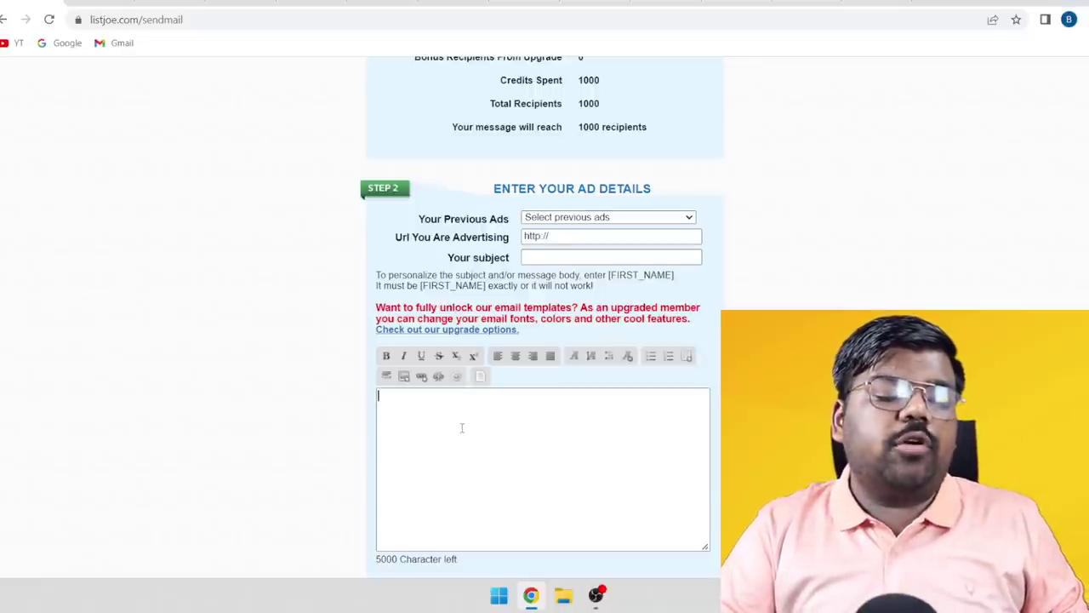
{"action": "scroll", "coordinate": [456, 415], "scroll_direction": "down", "scroll_amount": 1}
{"action": "scroll", "coordinate": [456, 414], "scroll_direction": "down", "scroll_amount": 3}
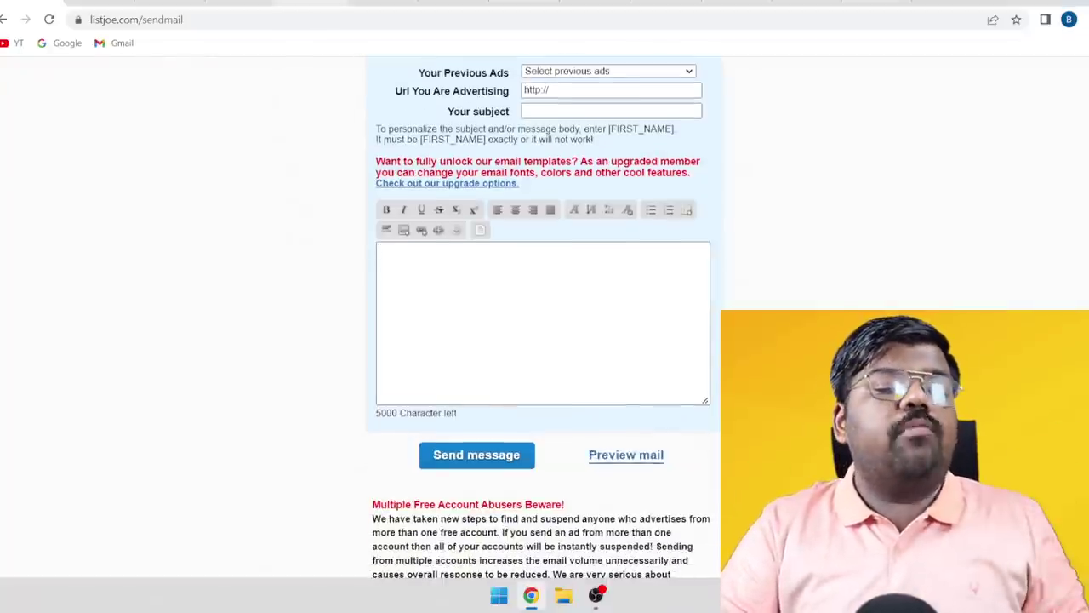
Step: Switch to the Click Wealth affiliate page and look through its promotional content for the ad
{"action": "left_click", "coordinate": [328, 4]}
{"action": "scroll", "coordinate": [508, 272], "scroll_direction": "up", "scroll_amount": 20}
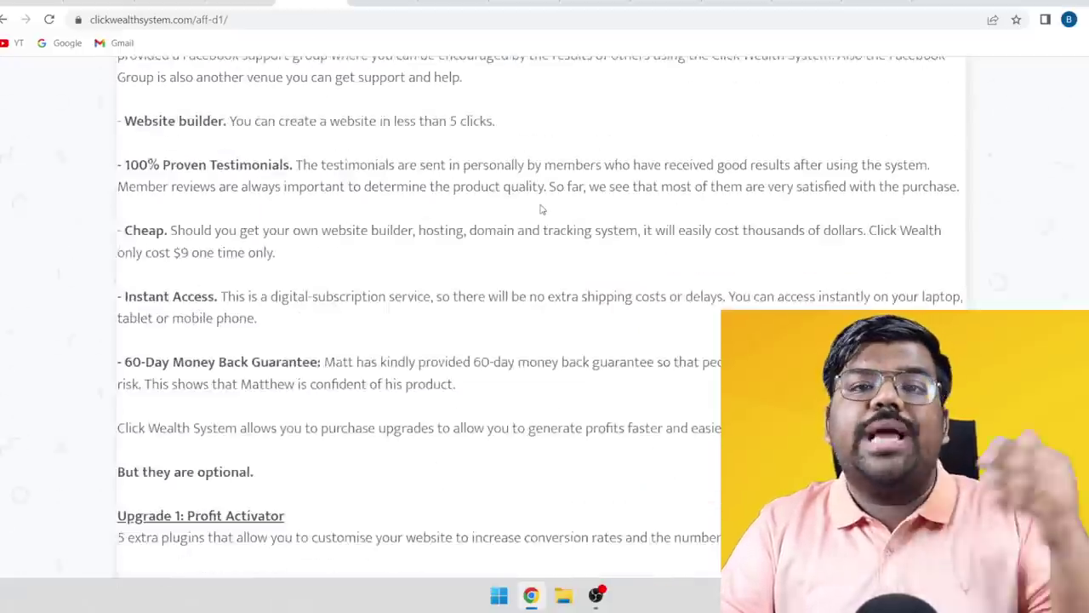
{"action": "scroll", "coordinate": [544, 229], "scroll_direction": "up", "scroll_amount": 4}
Step: Return to the ListJoe mailing form and review its sending options, ad guidelines and recipient settings
{"action": "left_click", "coordinate": [31, 5]}
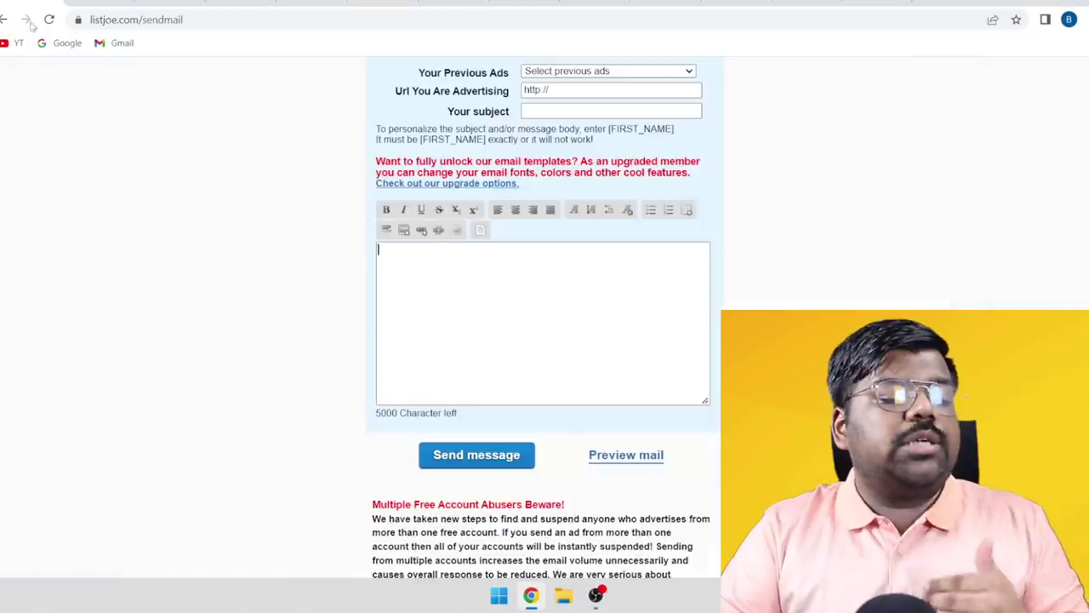
{"action": "scroll", "coordinate": [473, 282], "scroll_direction": "down", "scroll_amount": 2}
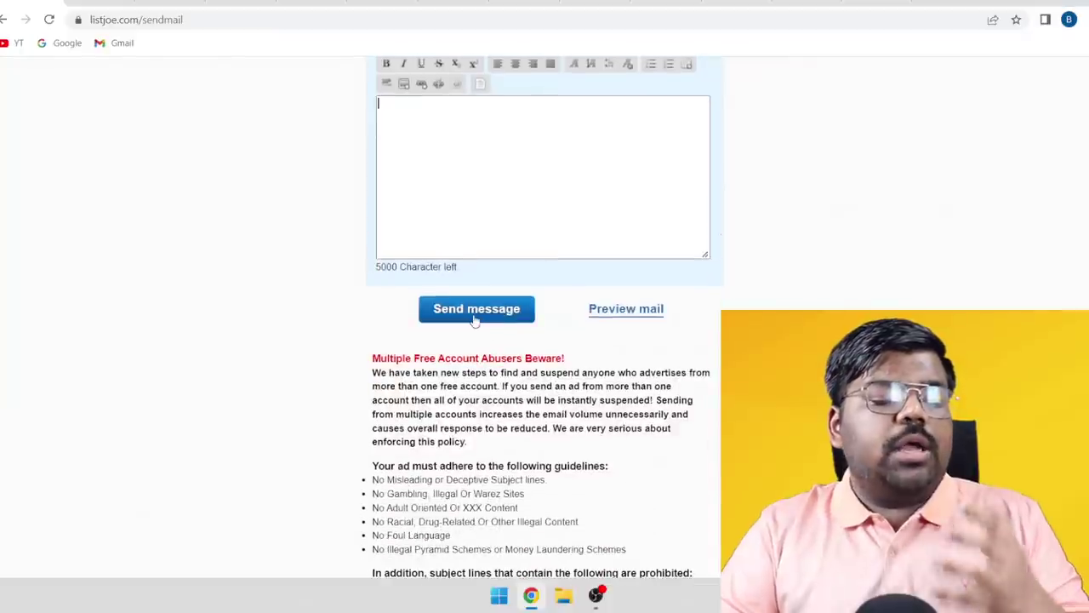
{"action": "scroll", "coordinate": [494, 322], "scroll_direction": "up", "scroll_amount": 3}
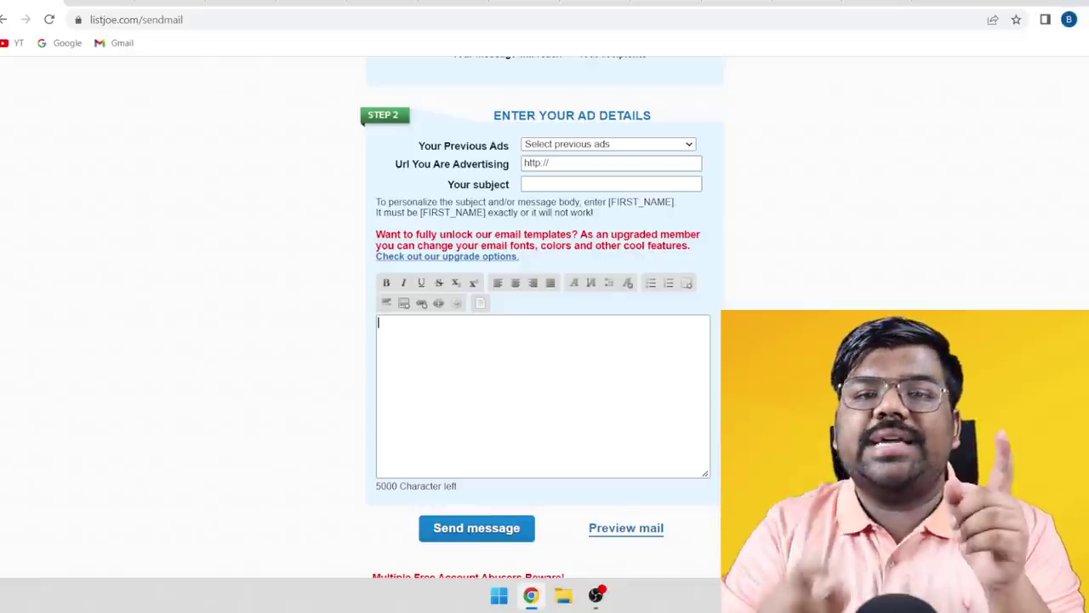
{"action": "scroll", "coordinate": [545, 306], "scroll_direction": "up", "scroll_amount": 4}
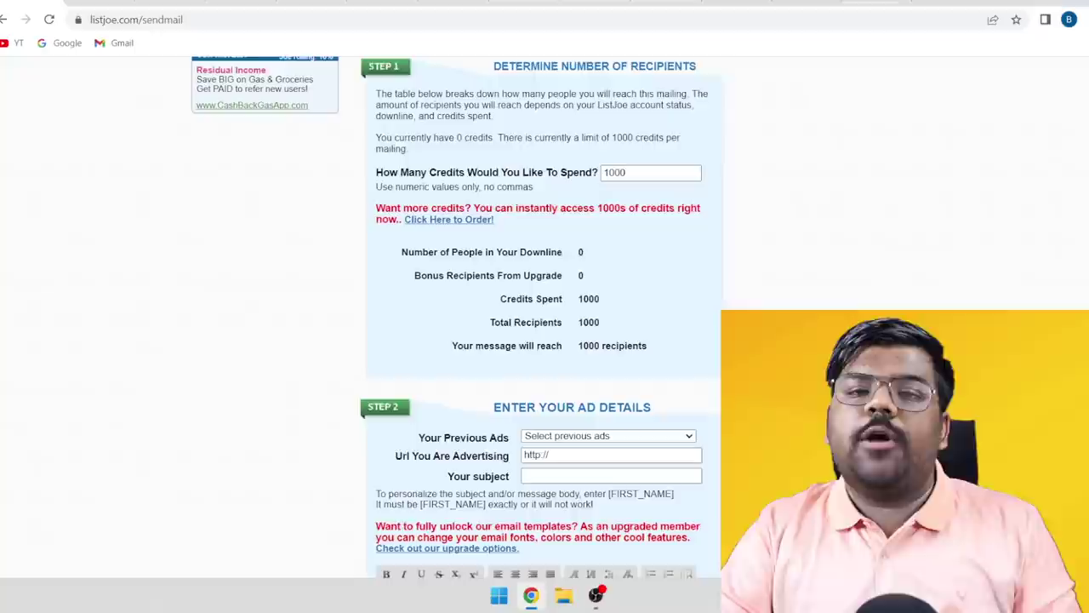